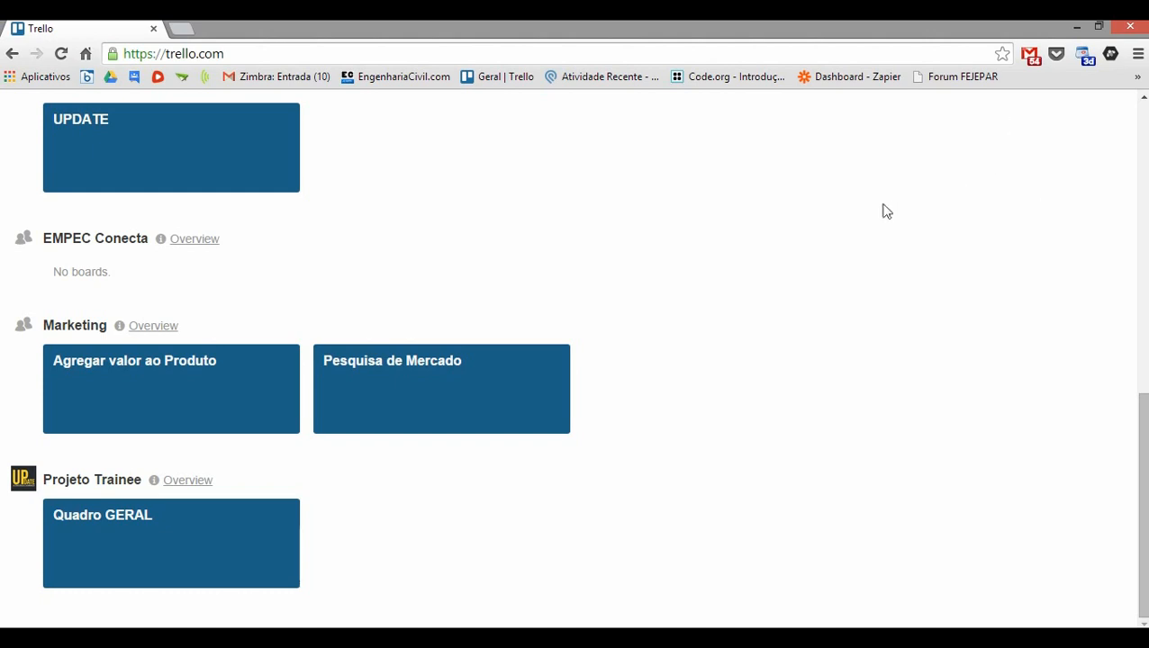
Look over the starred, personal and organization boards on the boards page, and the account menu options
{"action": "scroll", "coordinate": [882, 210], "scroll_direction": "up", "scroll_amount": 10}
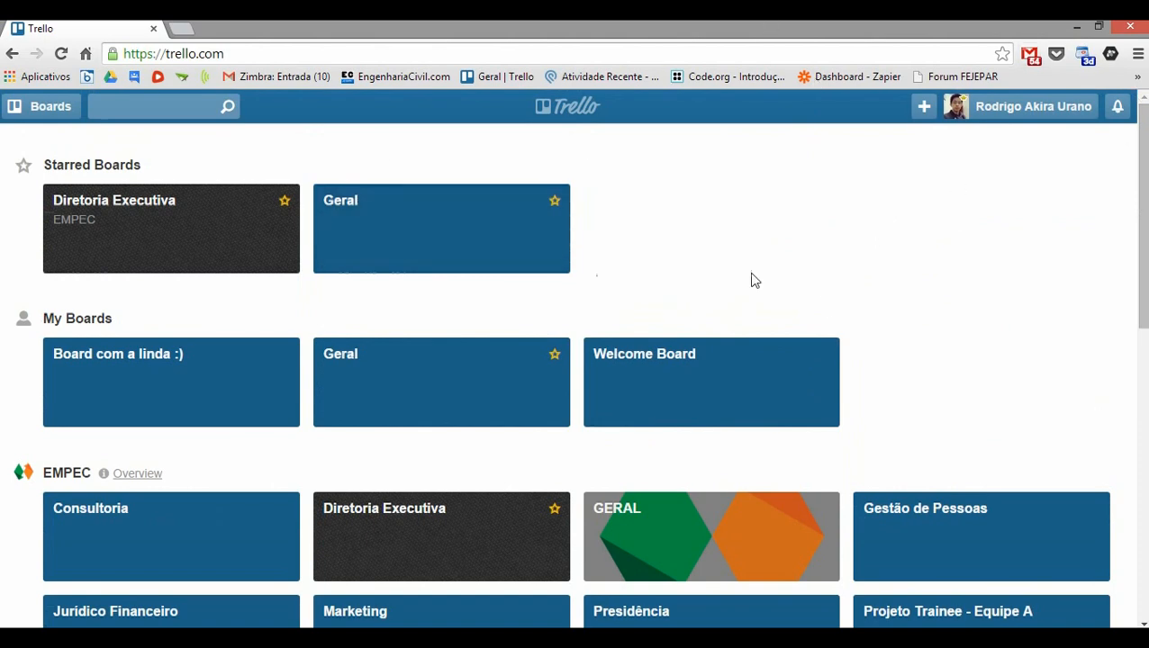
{"action": "scroll", "coordinate": [705, 274], "scroll_direction": "down", "scroll_amount": 2}
{"action": "scroll", "coordinate": [705, 273], "scroll_direction": "down", "scroll_amount": 5}
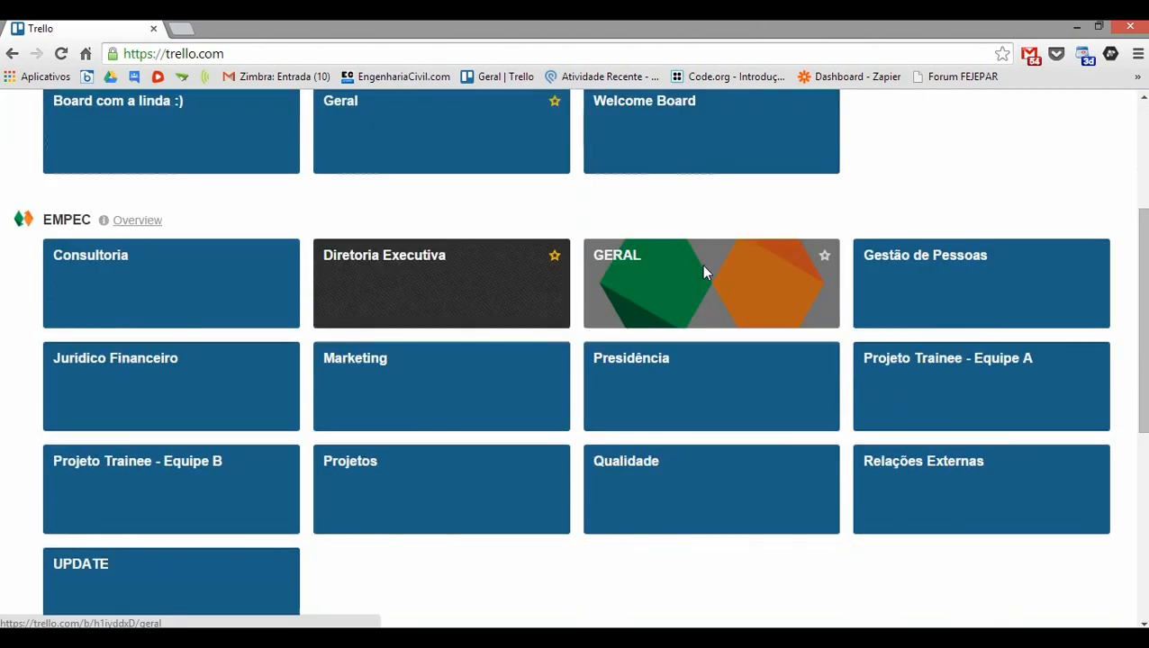
{"action": "scroll", "coordinate": [672, 275], "scroll_direction": "down", "scroll_amount": 1}
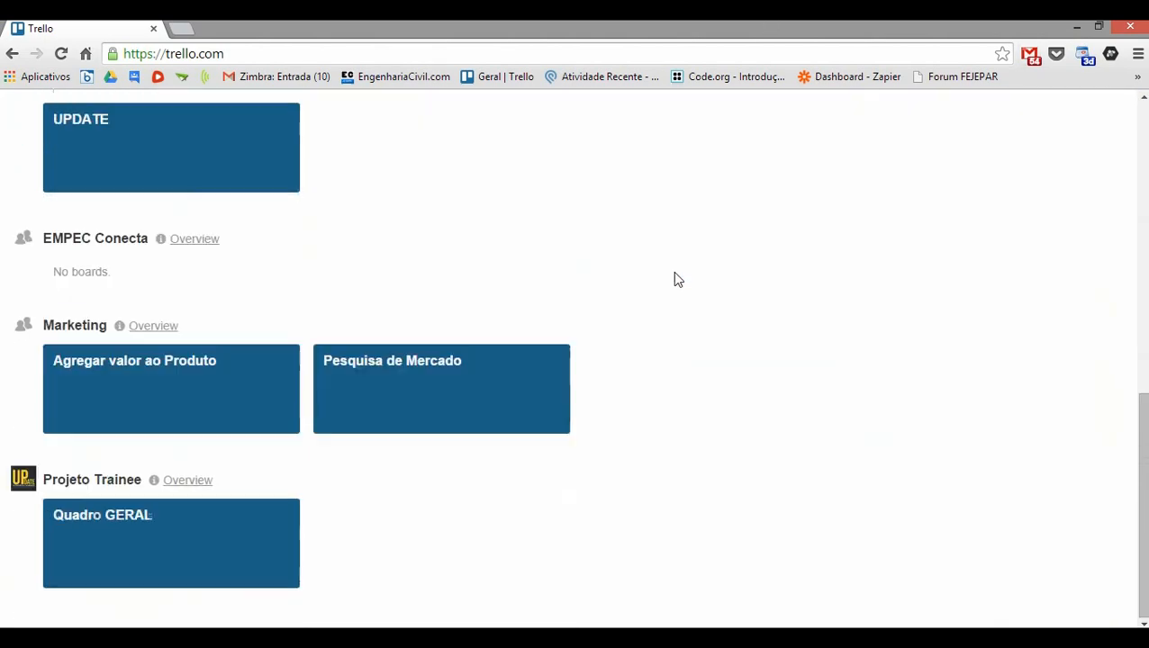
{"action": "scroll", "coordinate": [630, 407], "scroll_direction": "up", "scroll_amount": 1}
{"action": "scroll", "coordinate": [723, 387], "scroll_direction": "up", "scroll_amount": 7}
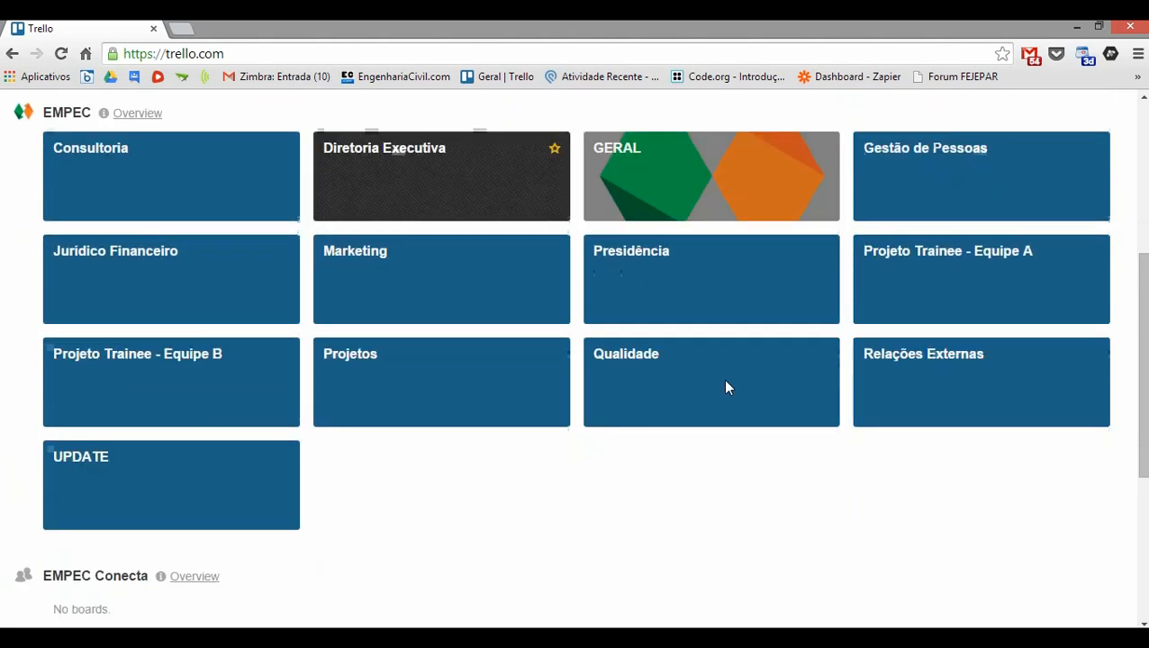
{"action": "scroll", "coordinate": [738, 369], "scroll_direction": "up", "scroll_amount": 1}
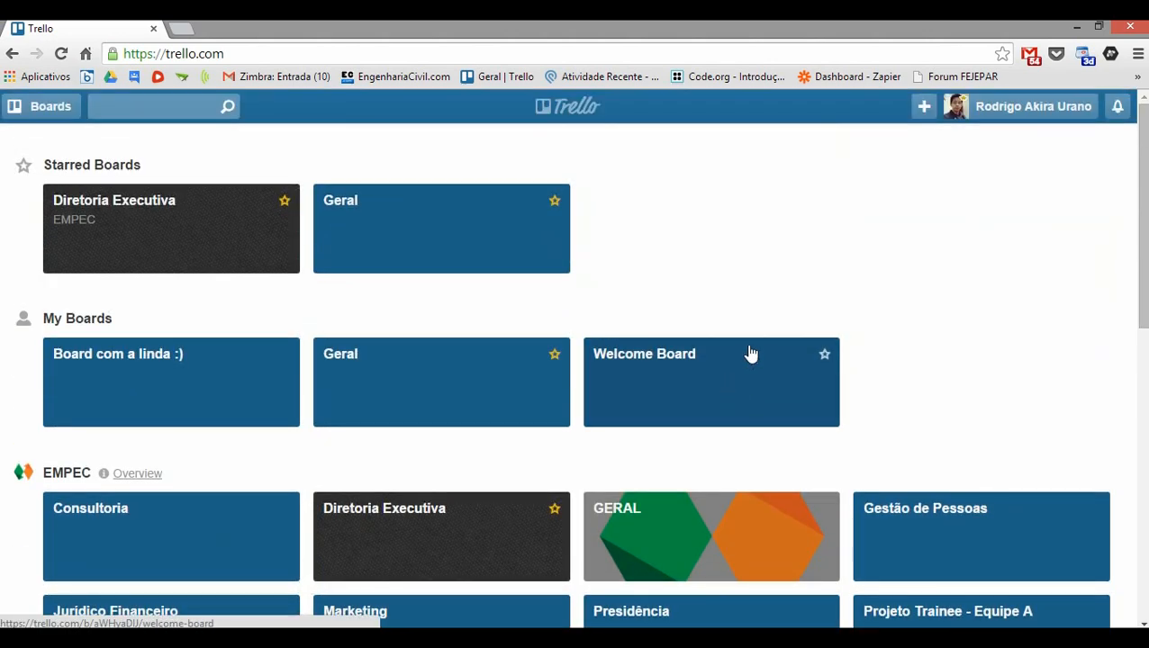
{"action": "left_click", "coordinate": [1013, 106]}
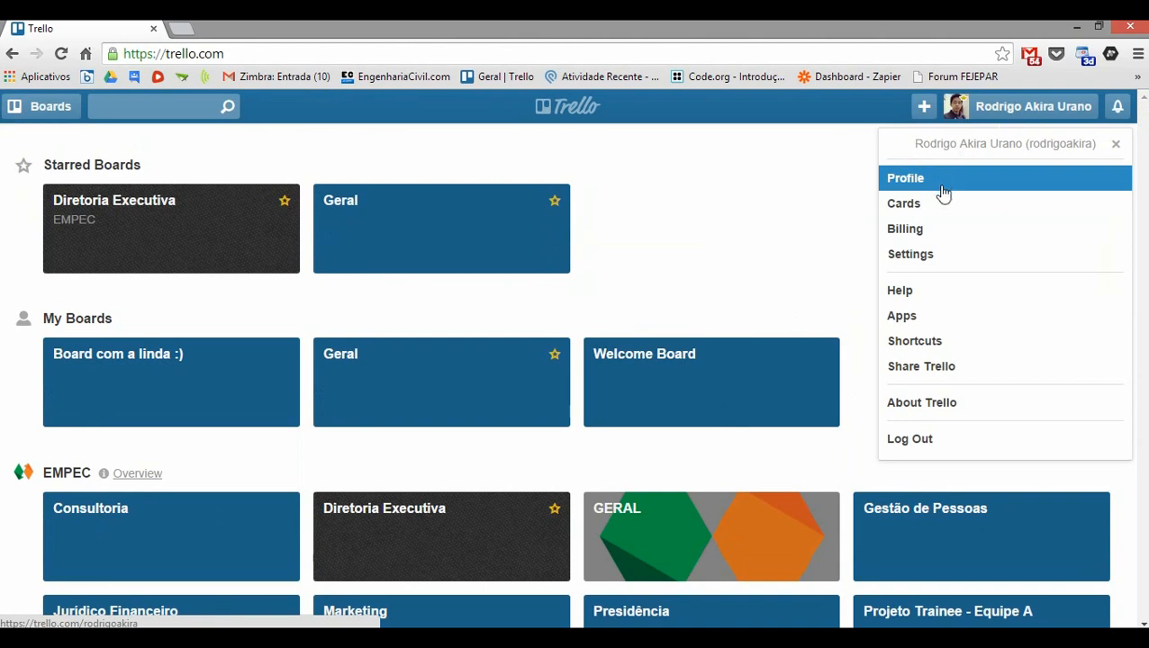
{"action": "left_click", "coordinate": [661, 254]}
Open the Consultoria board from the EMPEC organization's boards
{"action": "scroll", "coordinate": [686, 259], "scroll_direction": "down", "scroll_amount": 1}
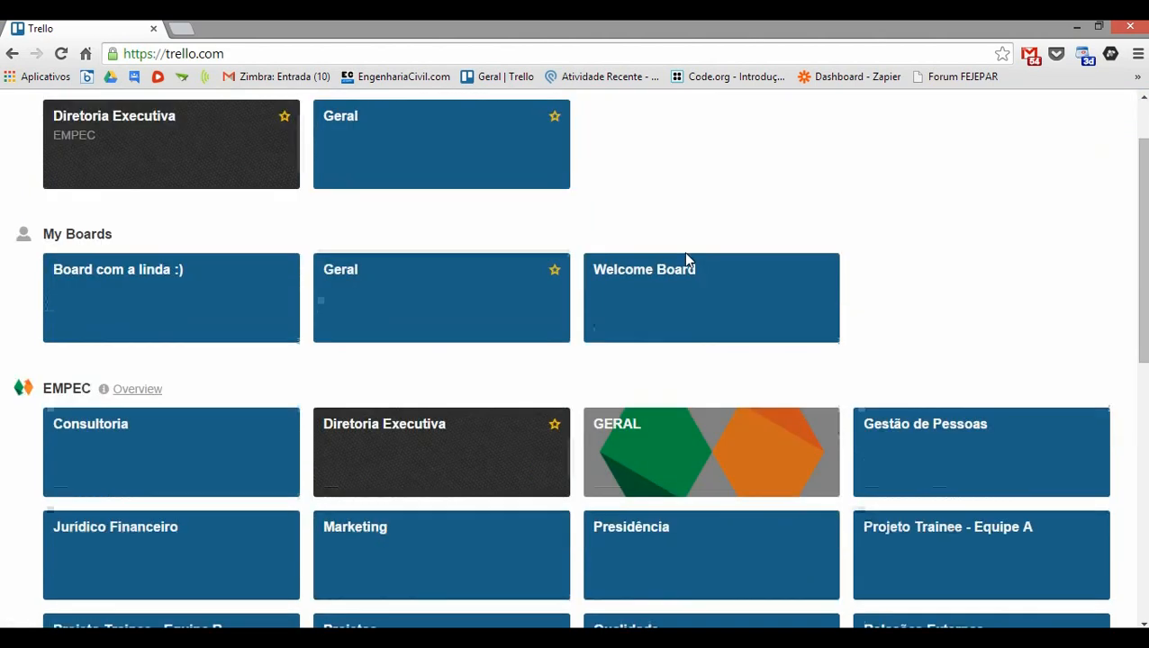
{"action": "scroll", "coordinate": [685, 254], "scroll_direction": "down", "scroll_amount": 3}
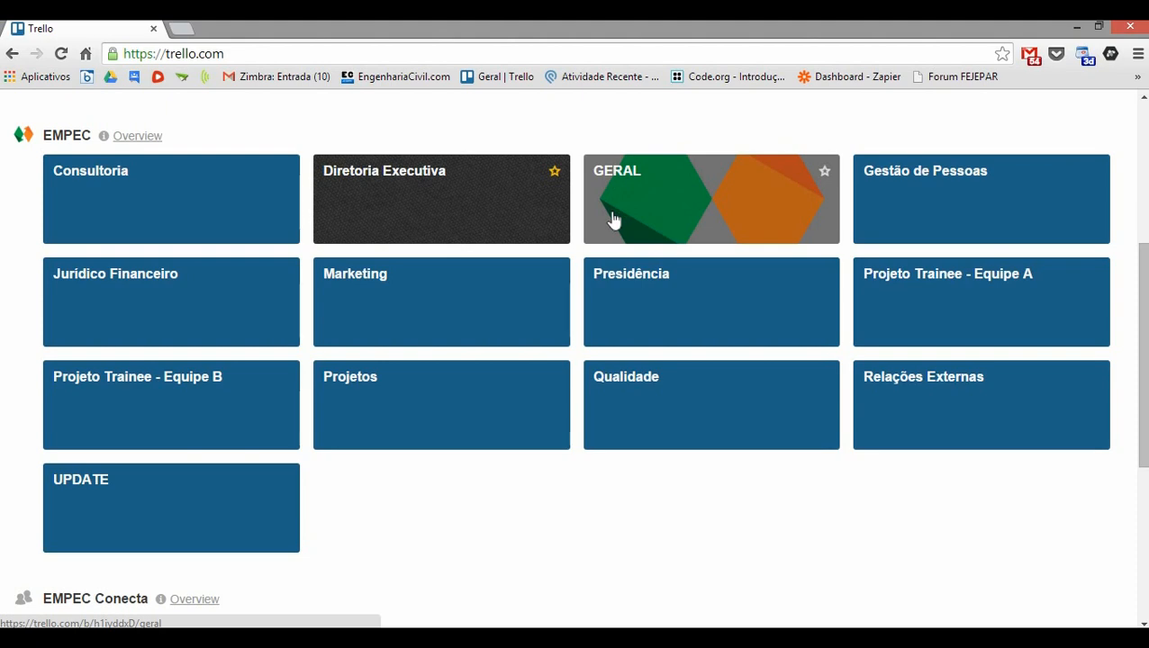
{"action": "left_click", "coordinate": [197, 204]}
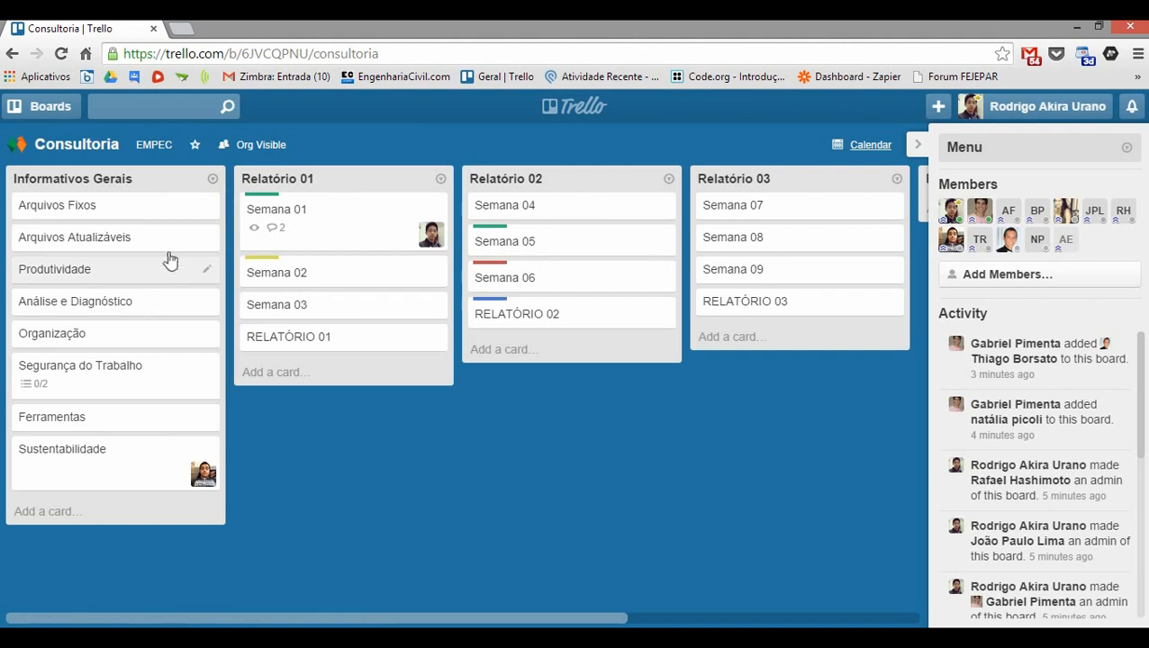
{"action": "left_click", "coordinate": [72, 185]}
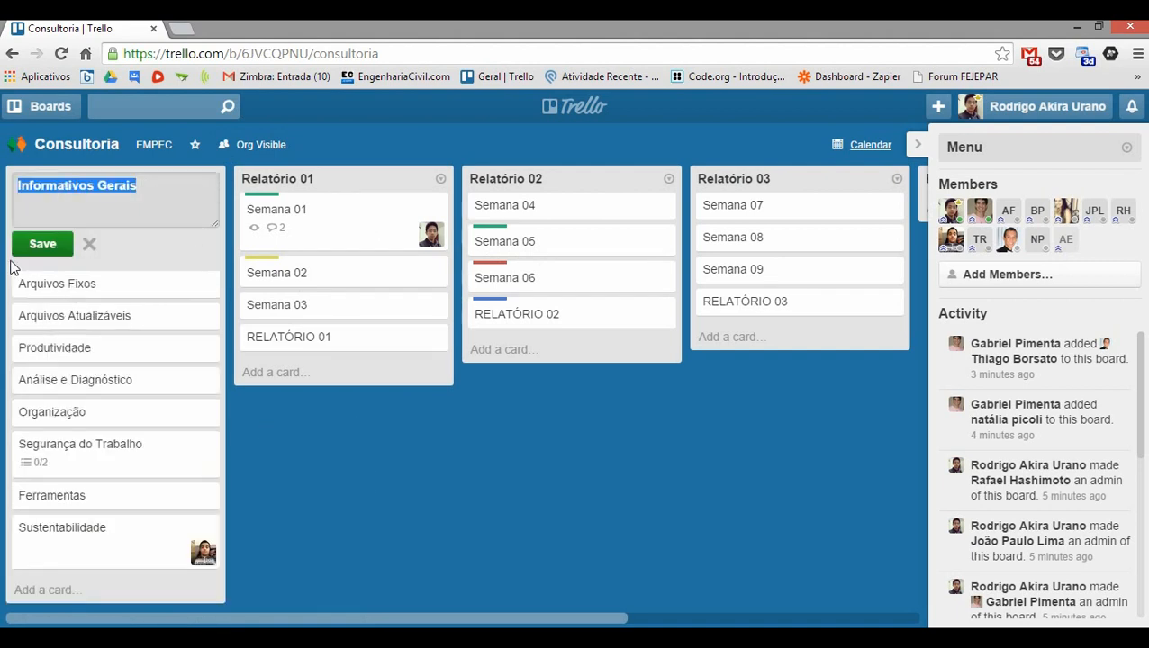
{"action": "left_click", "coordinate": [42, 244]}
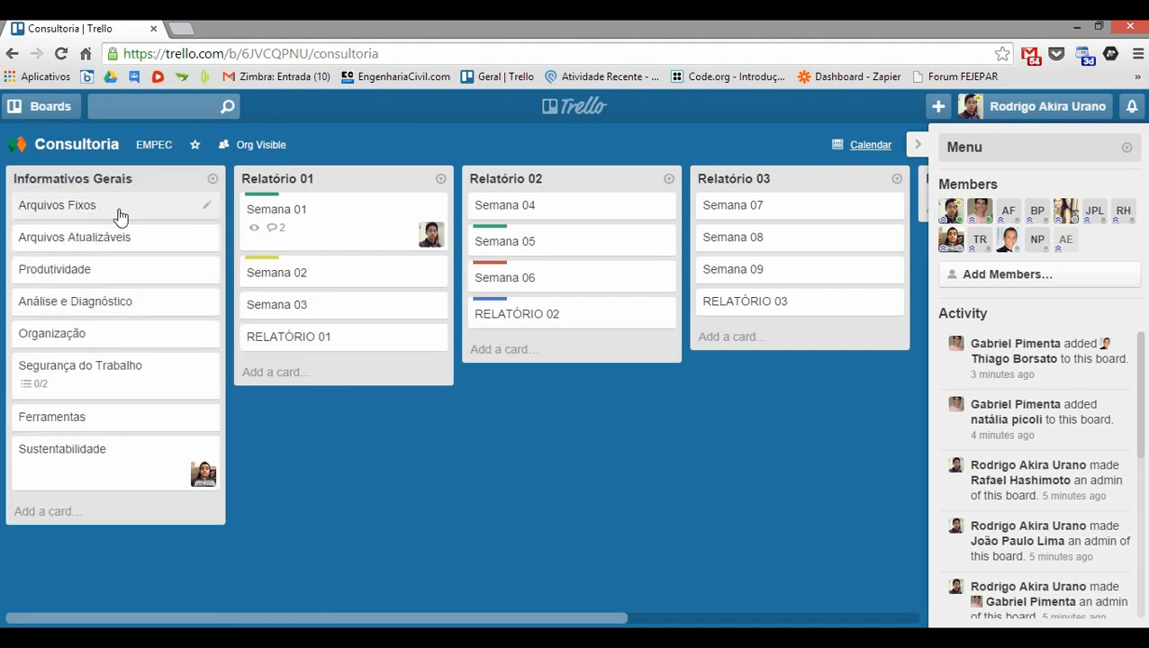
{"action": "left_click", "coordinate": [88, 515]}
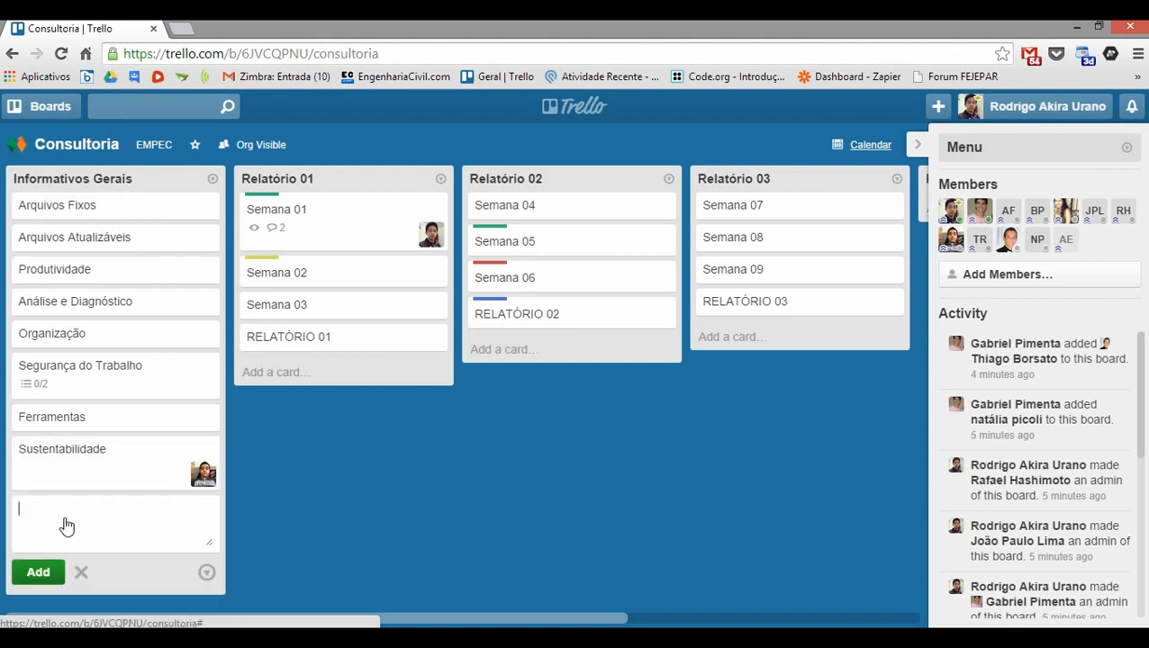
{"action": "left_click", "coordinate": [290, 512]}
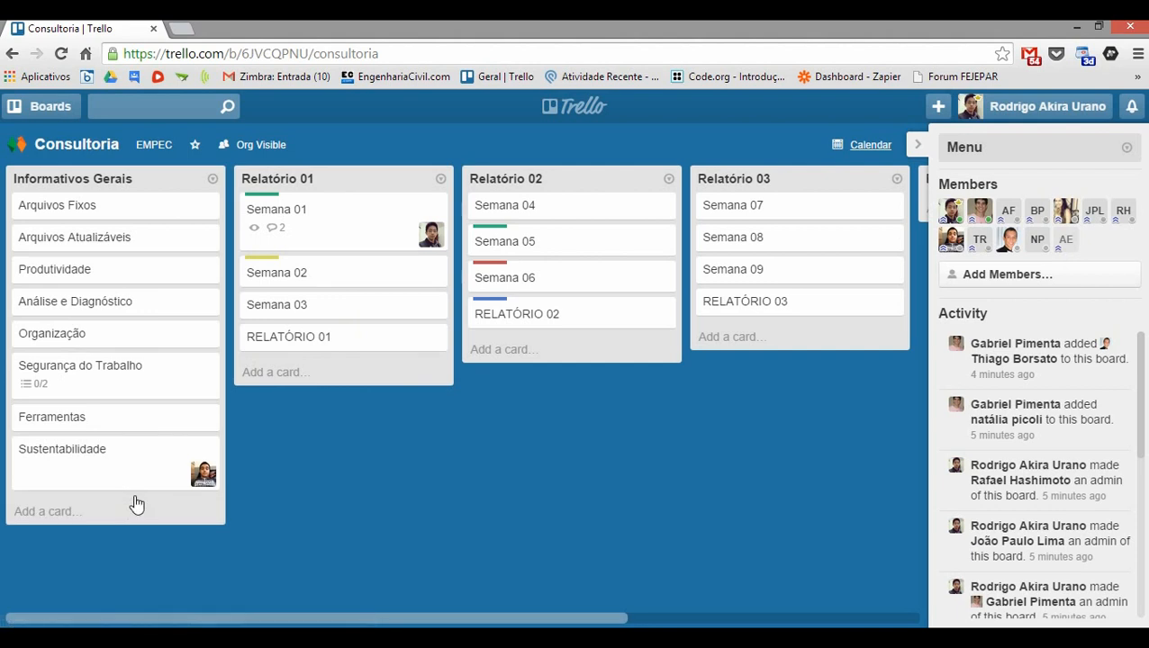
Move the Arquivos Fixos card to the Relatório 01 list and back to the first place in Informativos Gerais
{"action": "left_click_drag", "start_coordinate": [135, 212], "coordinate": [82, 205]}
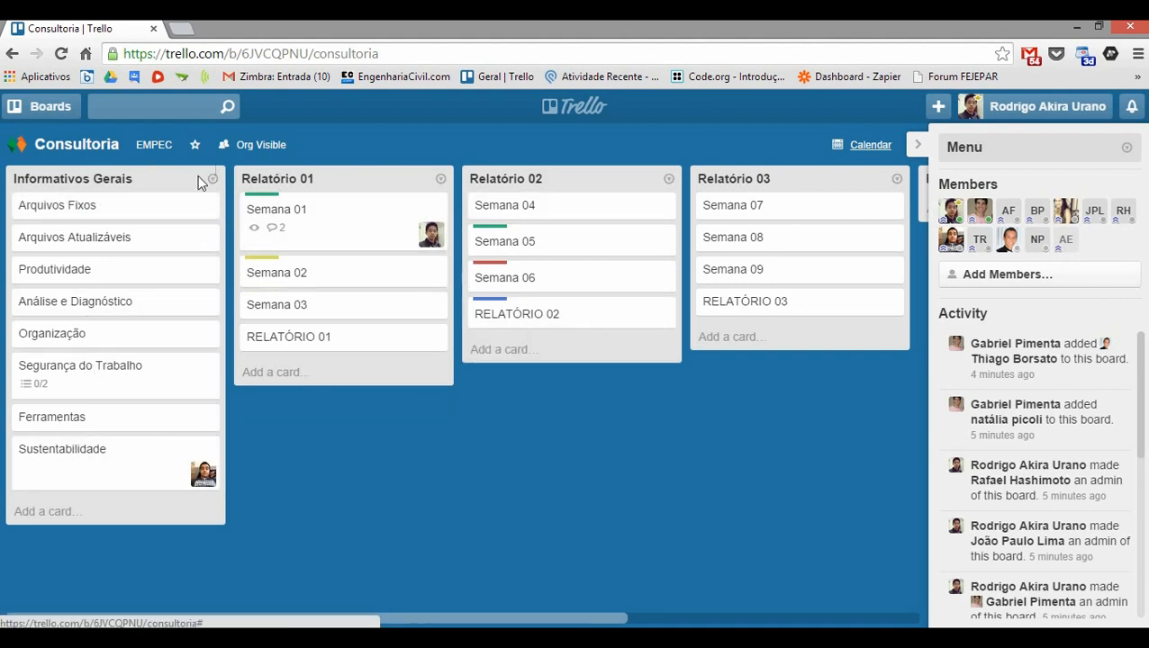
{"action": "mouse_move", "coordinate": [108, 214]}
{"action": "left_mouse_down"}
{"action": "mouse_move", "coordinate": [246, 203]}
{"action": "mouse_move", "coordinate": [113, 214]}
{"action": "left_mouse_up"}
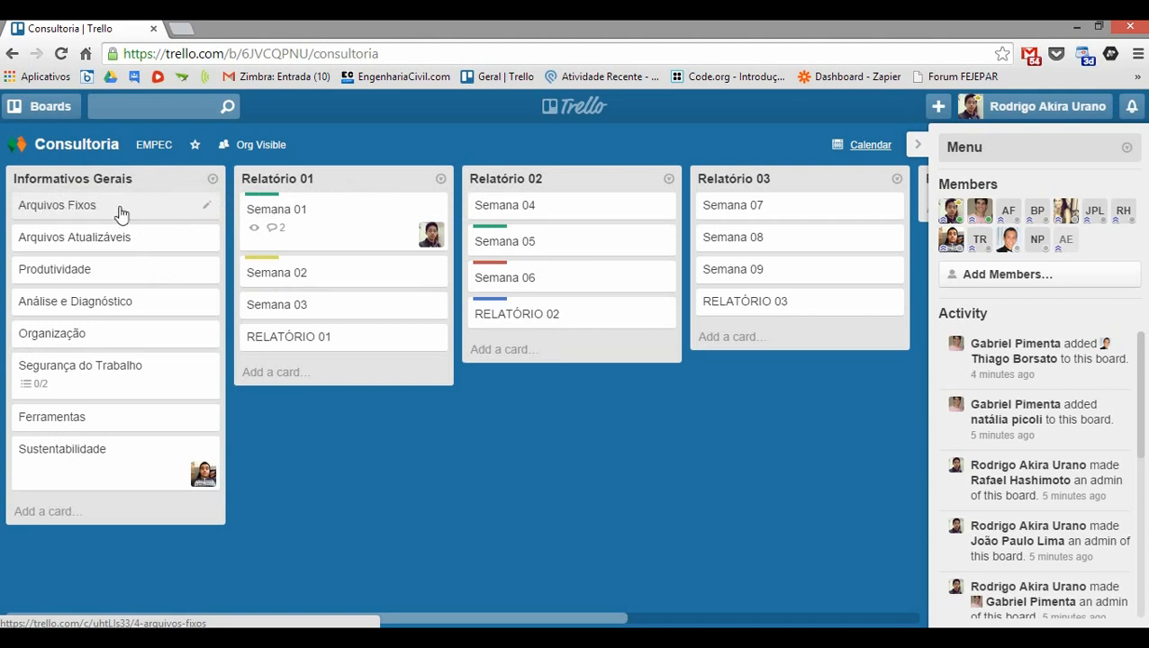
{"action": "left_click_drag", "start_coordinate": [122, 214], "coordinate": [95, 202]}
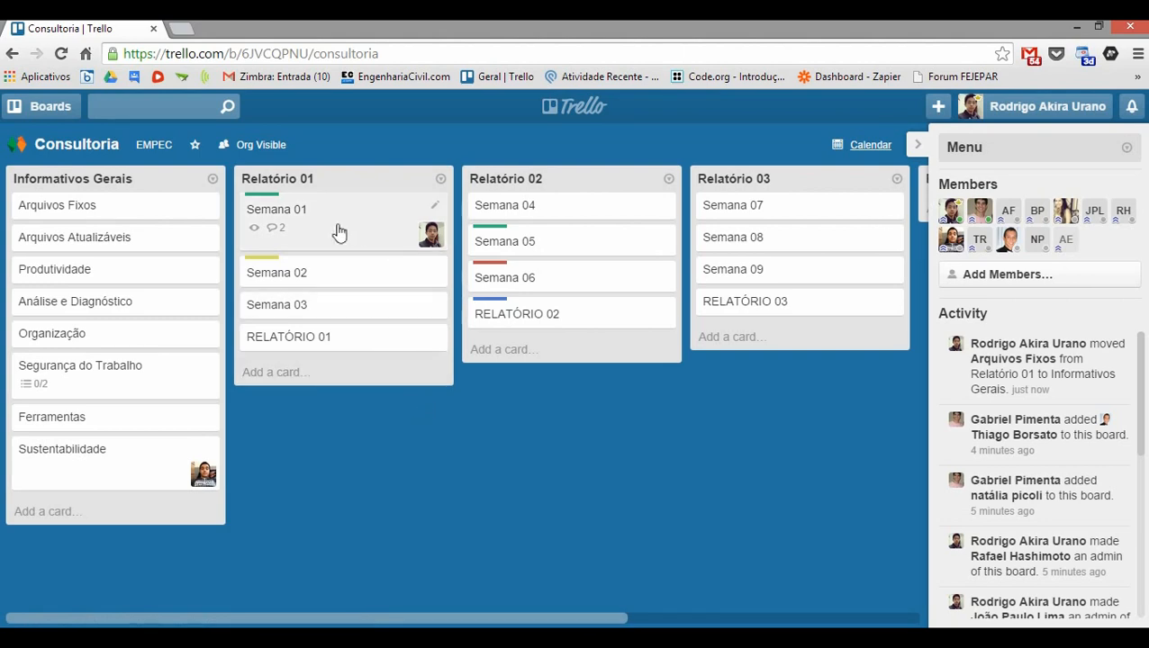
Open the Semana 01 card in the Relatório 01 list and read through its comments and activity history
{"action": "left_click", "coordinate": [314, 246]}
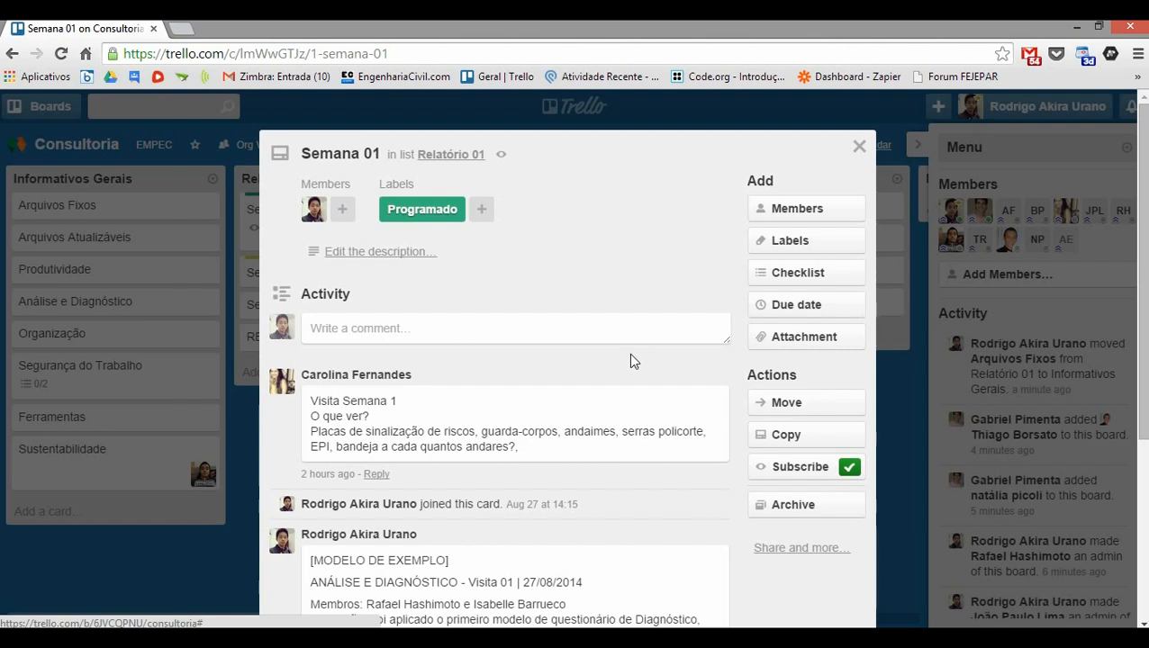
{"action": "scroll", "coordinate": [605, 382], "scroll_direction": "down", "scroll_amount": 3}
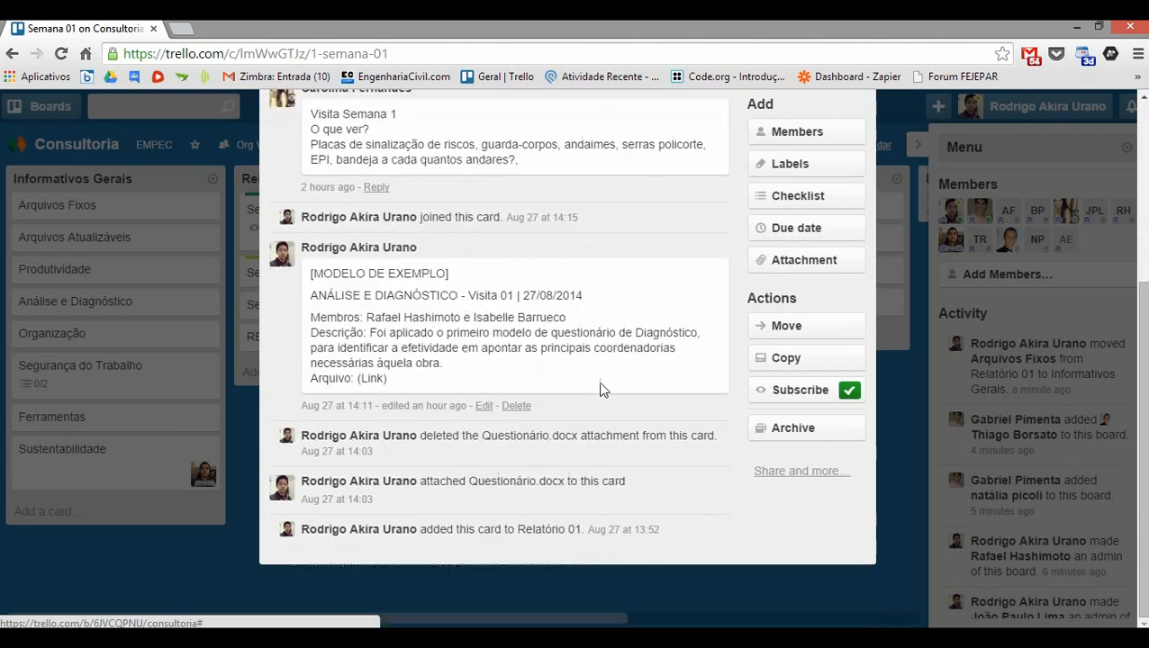
{"action": "scroll", "coordinate": [600, 382], "scroll_direction": "up", "scroll_amount": 3}
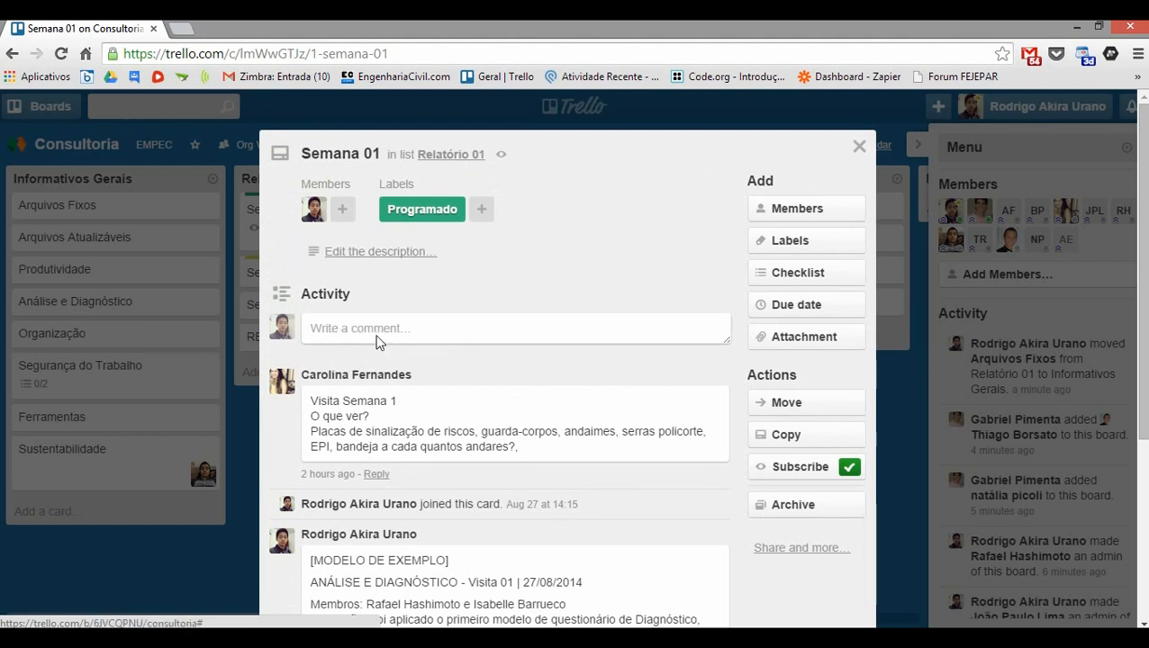
{"action": "scroll", "coordinate": [393, 491], "scroll_direction": "down", "scroll_amount": 2}
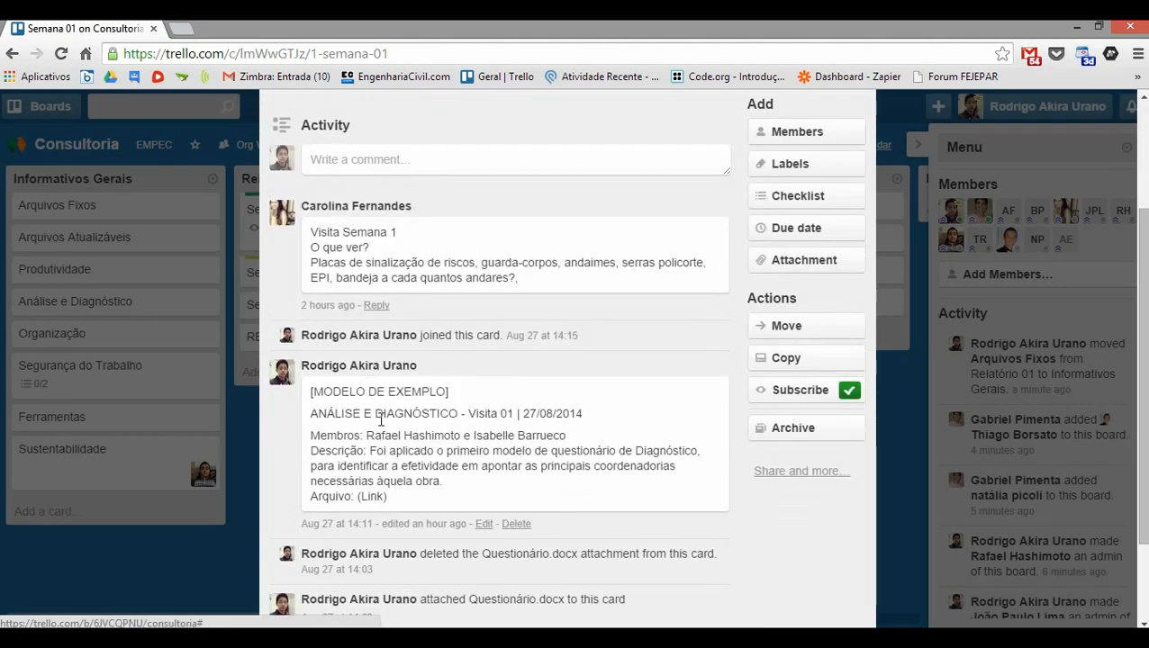
{"action": "scroll", "coordinate": [381, 414], "scroll_direction": "down", "scroll_amount": 1}
{"action": "scroll", "coordinate": [381, 414], "scroll_direction": "up", "scroll_amount": 3}
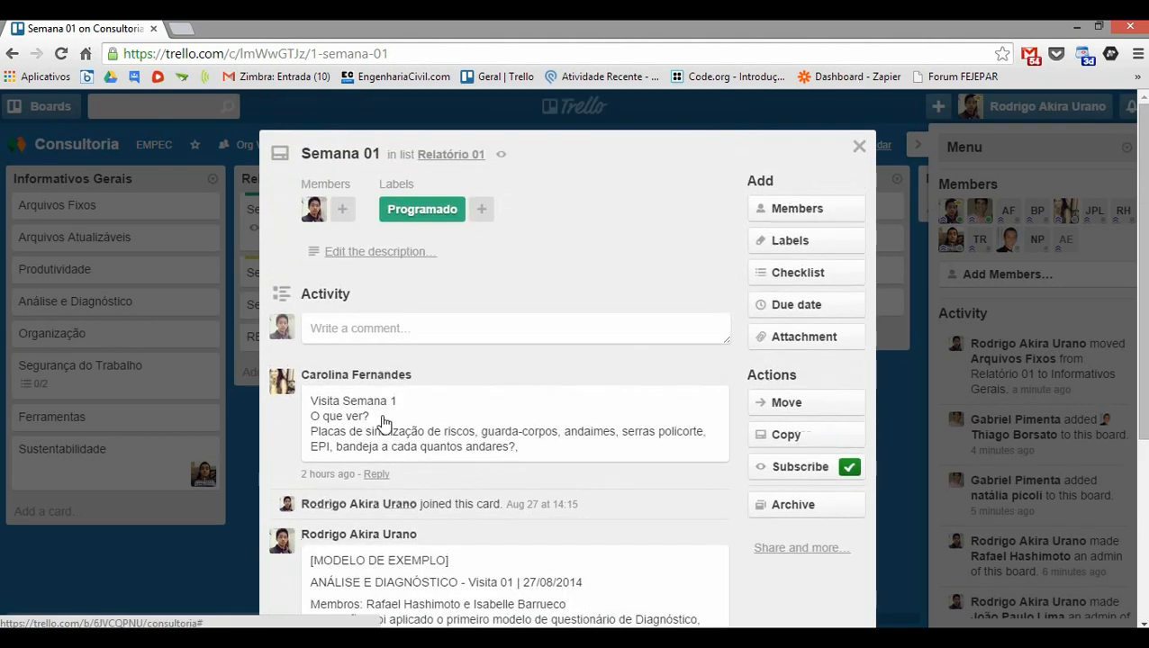
{"action": "left_click", "coordinate": [355, 153]}
{"action": "left_click", "coordinate": [366, 212]}
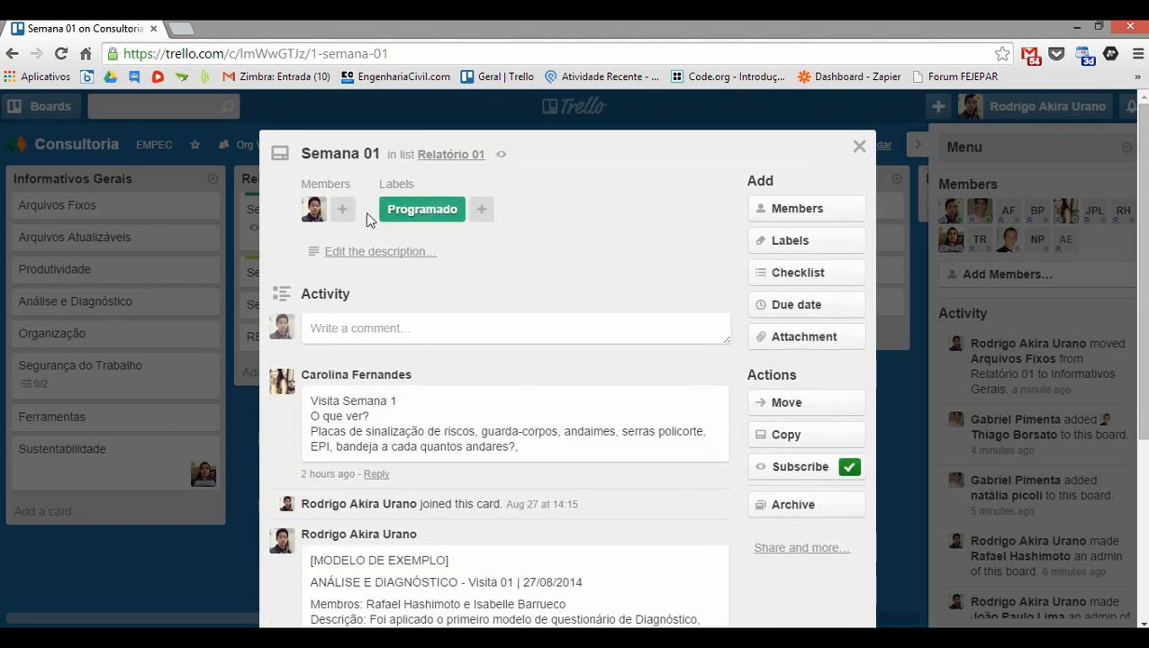
{"action": "left_click", "coordinate": [342, 251]}
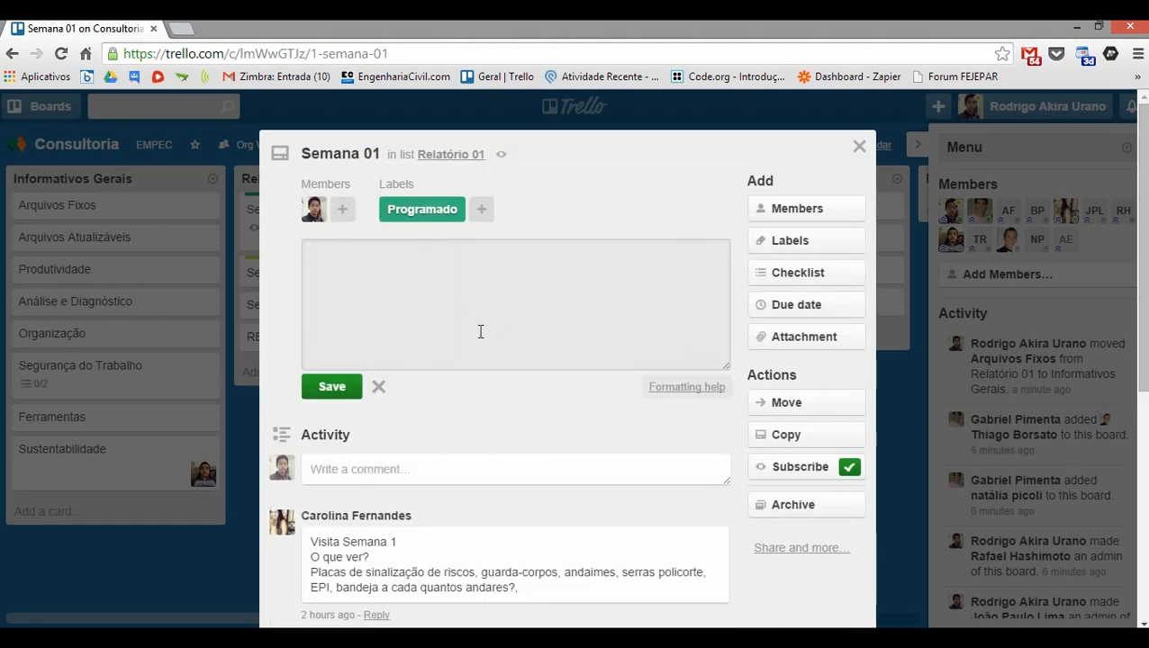
{"action": "left_click", "coordinate": [356, 386]}
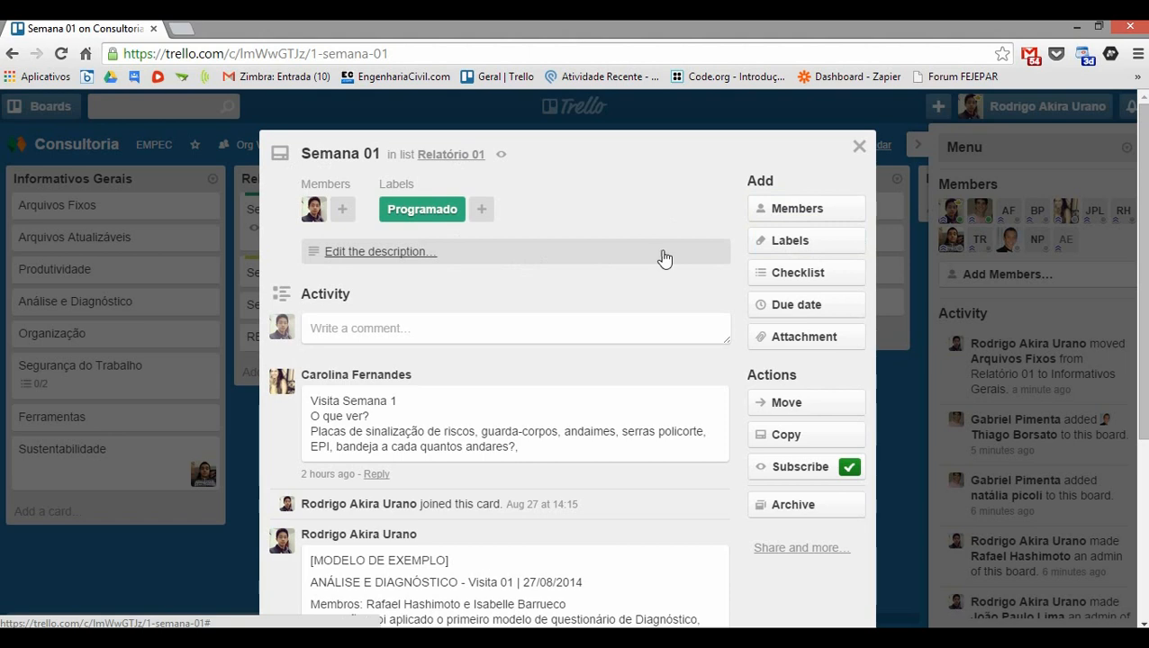
View the members who can be assigned to the Semana 01 card and review the card's comments
{"action": "left_click", "coordinate": [842, 214]}
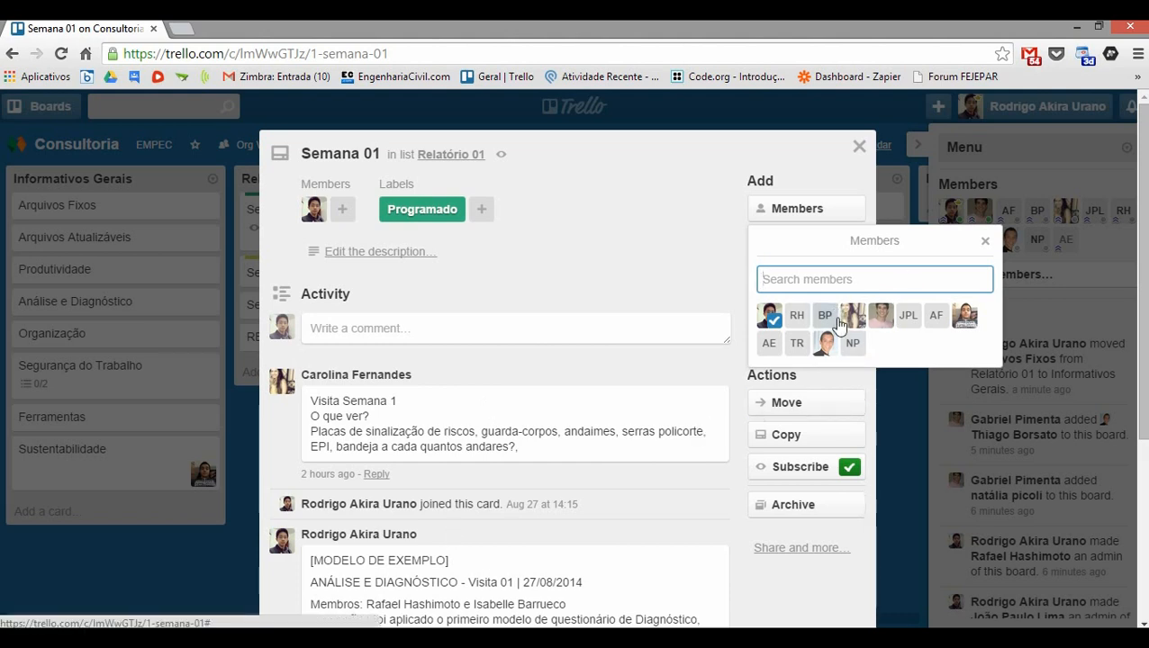
{"action": "left_click", "coordinate": [769, 315]}
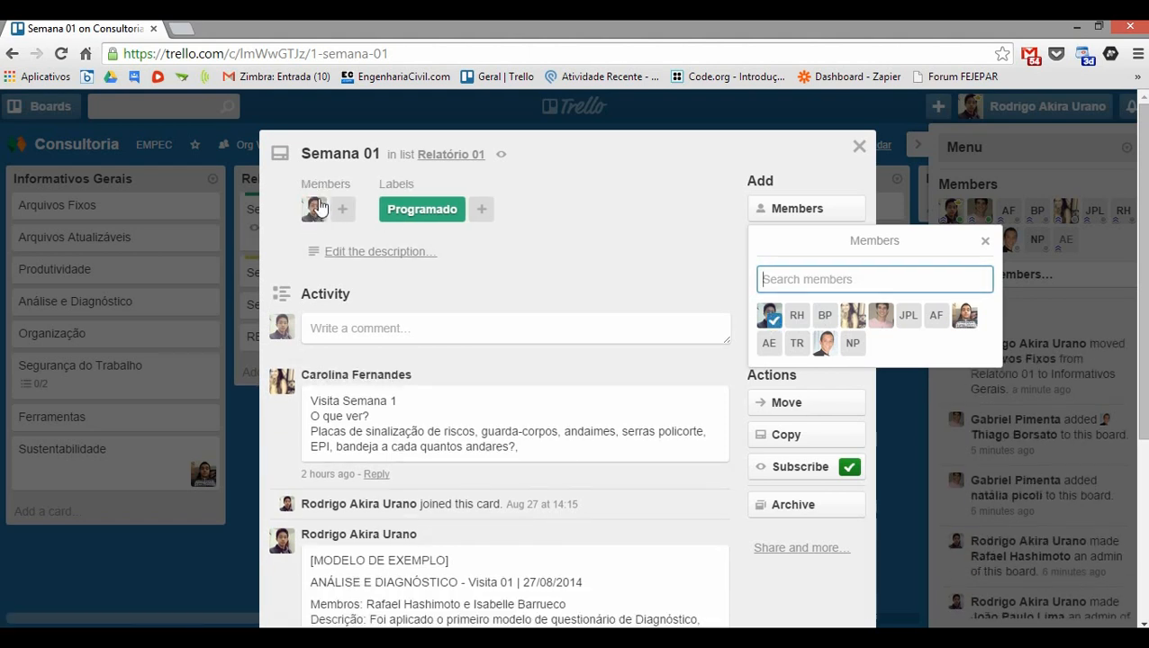
{"action": "left_click", "coordinate": [666, 255]}
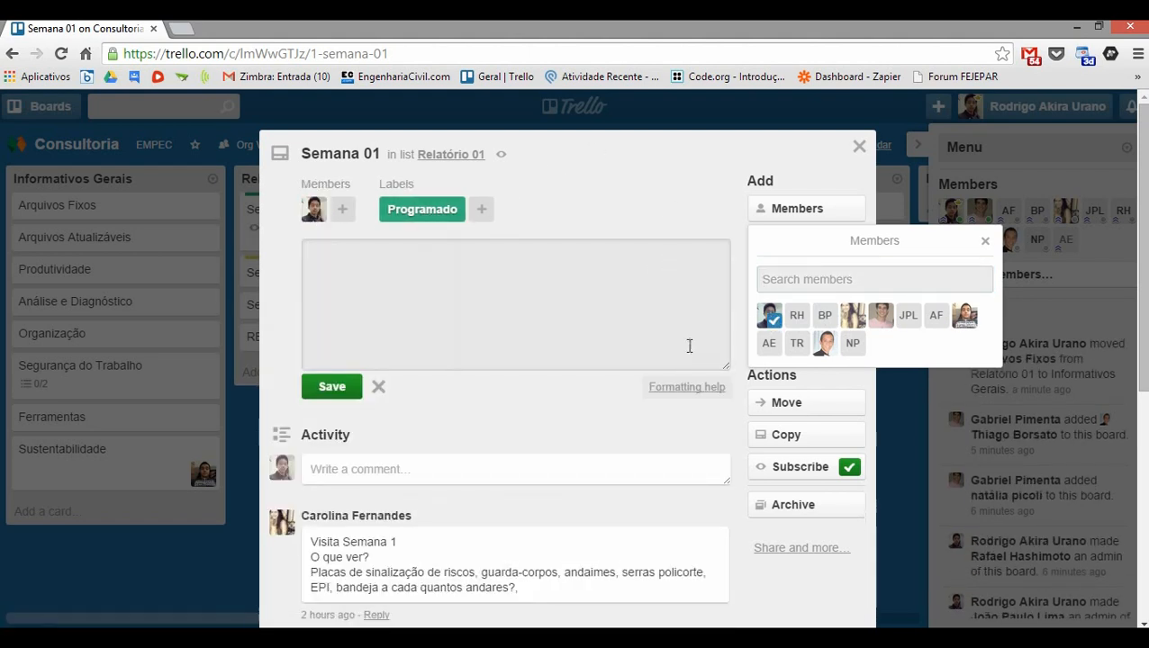
{"action": "left_click", "coordinate": [378, 386]}
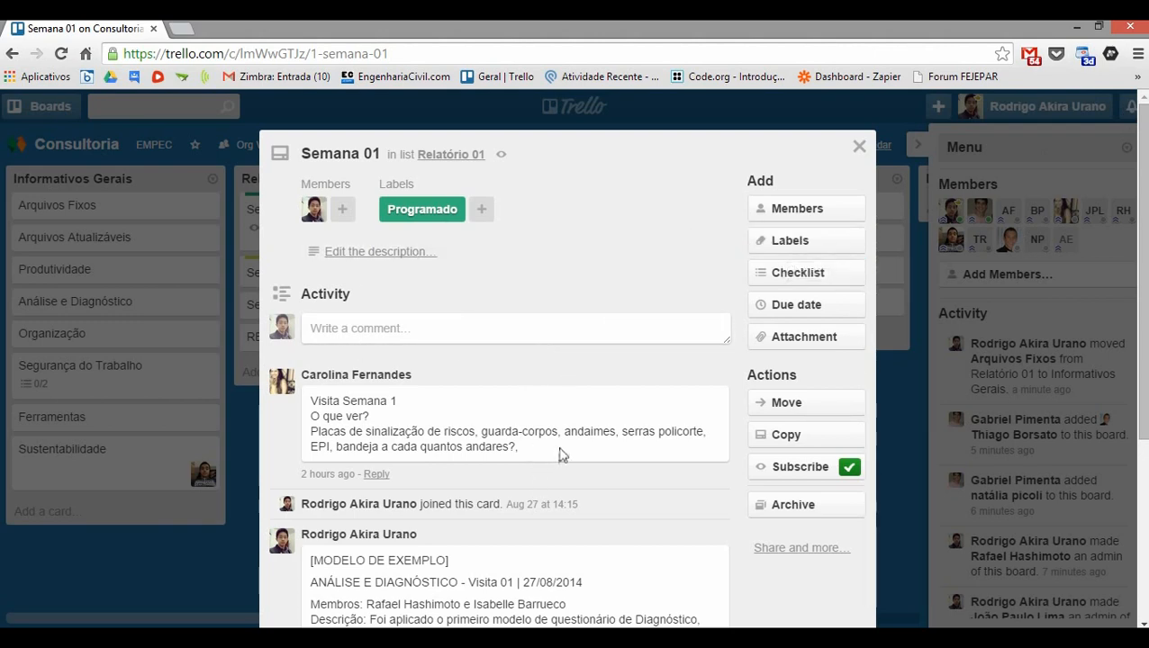
{"action": "scroll", "coordinate": [558, 456], "scroll_direction": "down", "scroll_amount": 1}
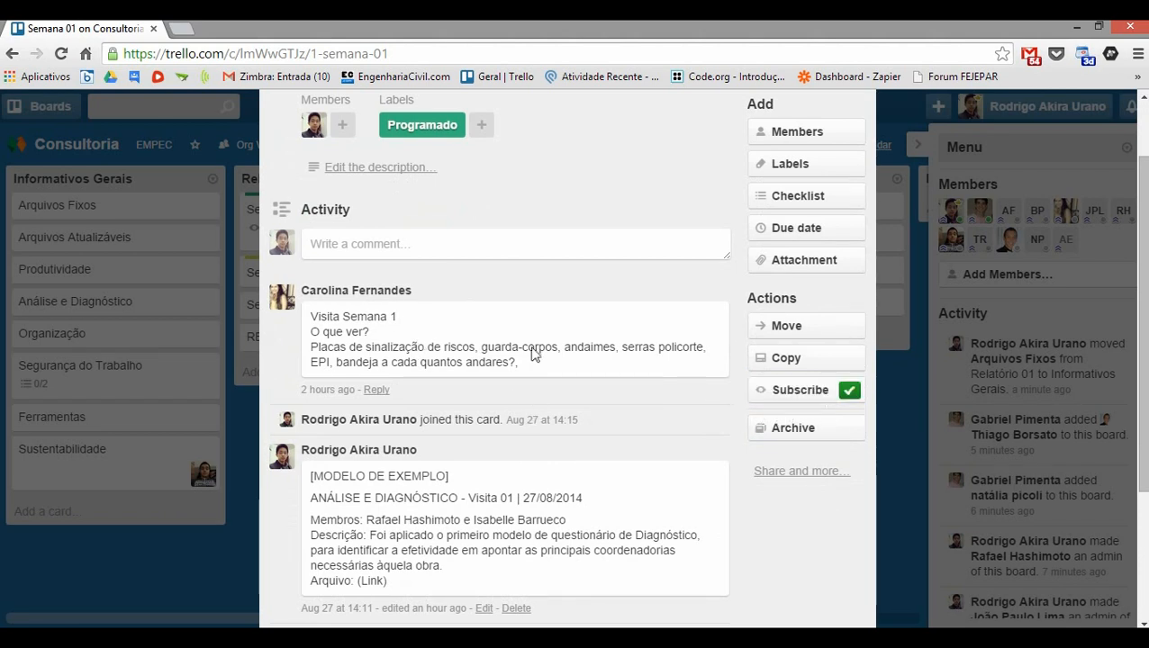
{"action": "scroll", "coordinate": [671, 374], "scroll_direction": "up", "scroll_amount": 1}
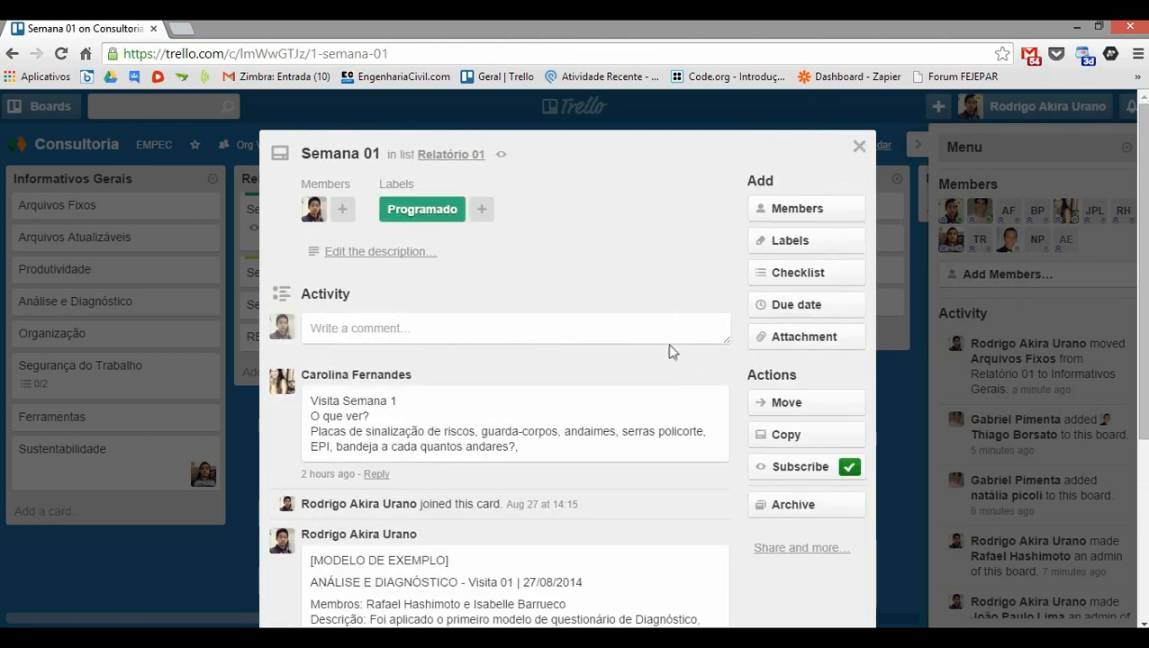
Switch the Semana 01 card's label, trying Atividade Próxima and Atrasado, and leave only Concluído applied
{"action": "left_click", "coordinate": [818, 243]}
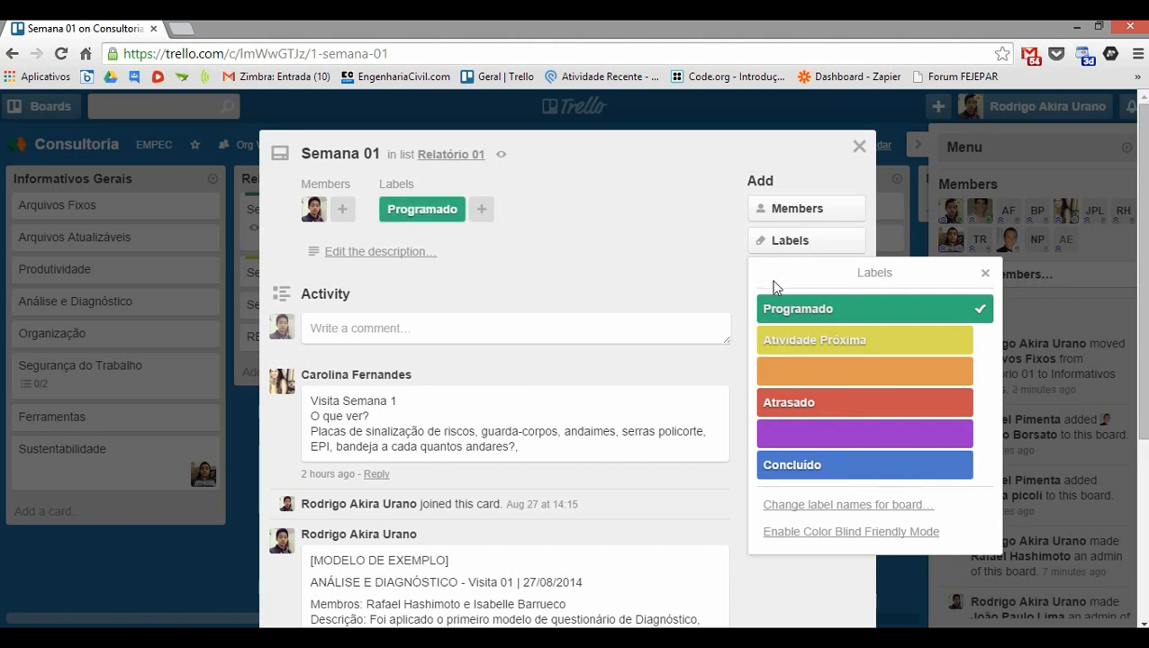
{"action": "left_click", "coordinate": [910, 311]}
{"action": "left_click", "coordinate": [837, 340]}
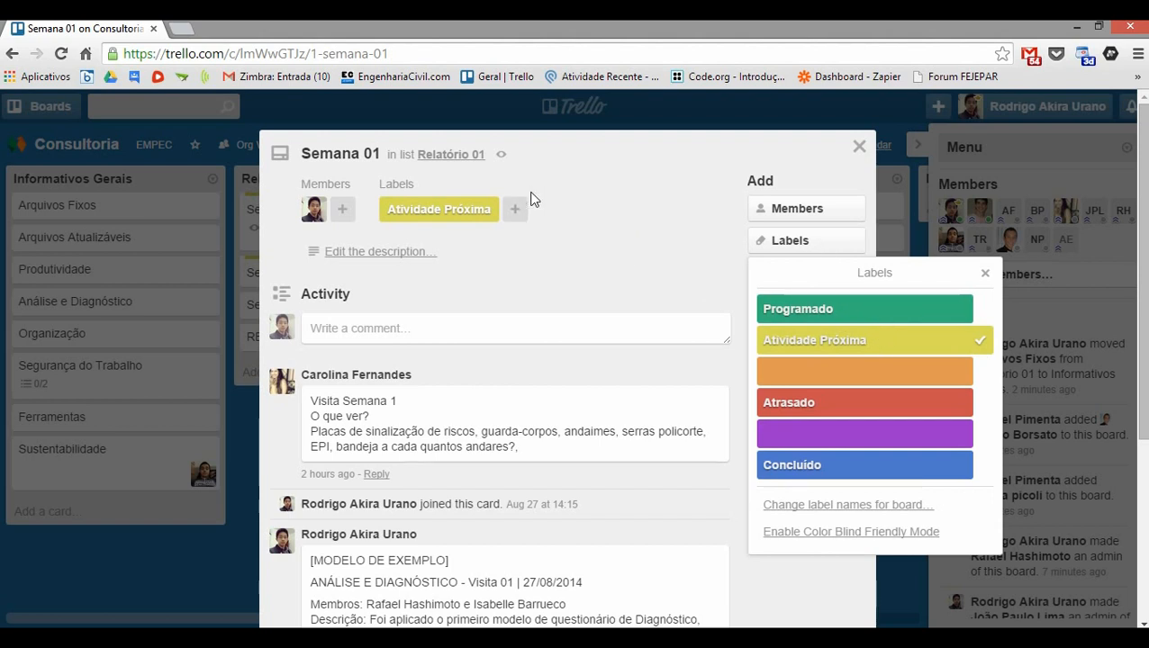
{"action": "left_click", "coordinate": [846, 340]}
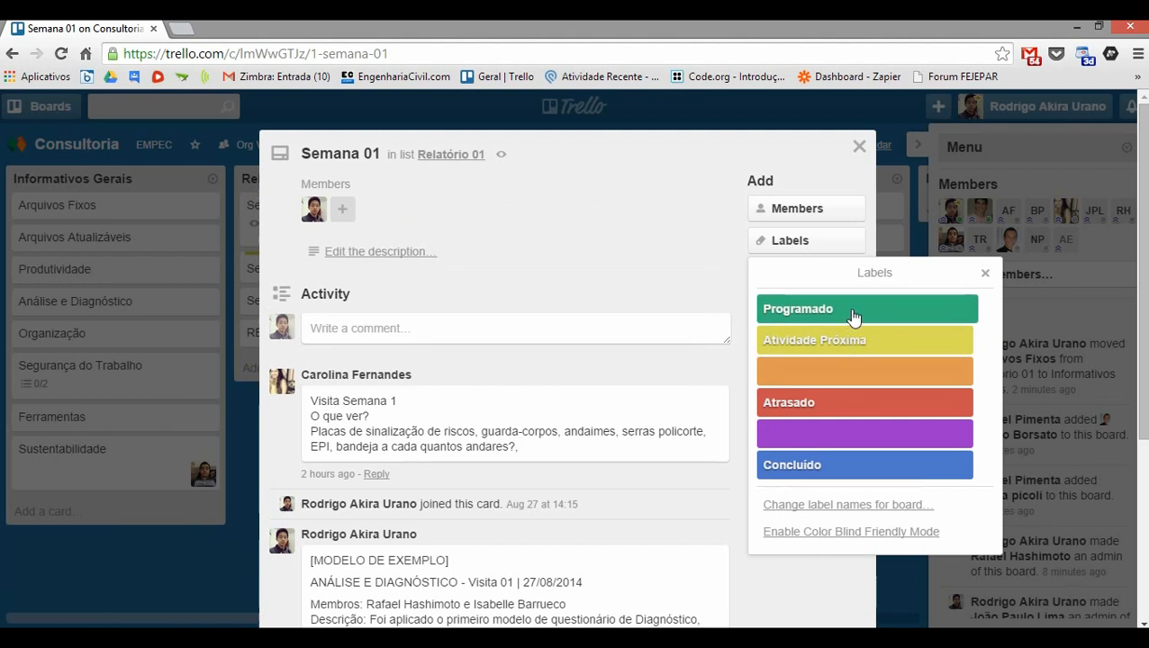
{"action": "left_click", "coordinate": [845, 404]}
{"action": "left_click", "coordinate": [839, 470]}
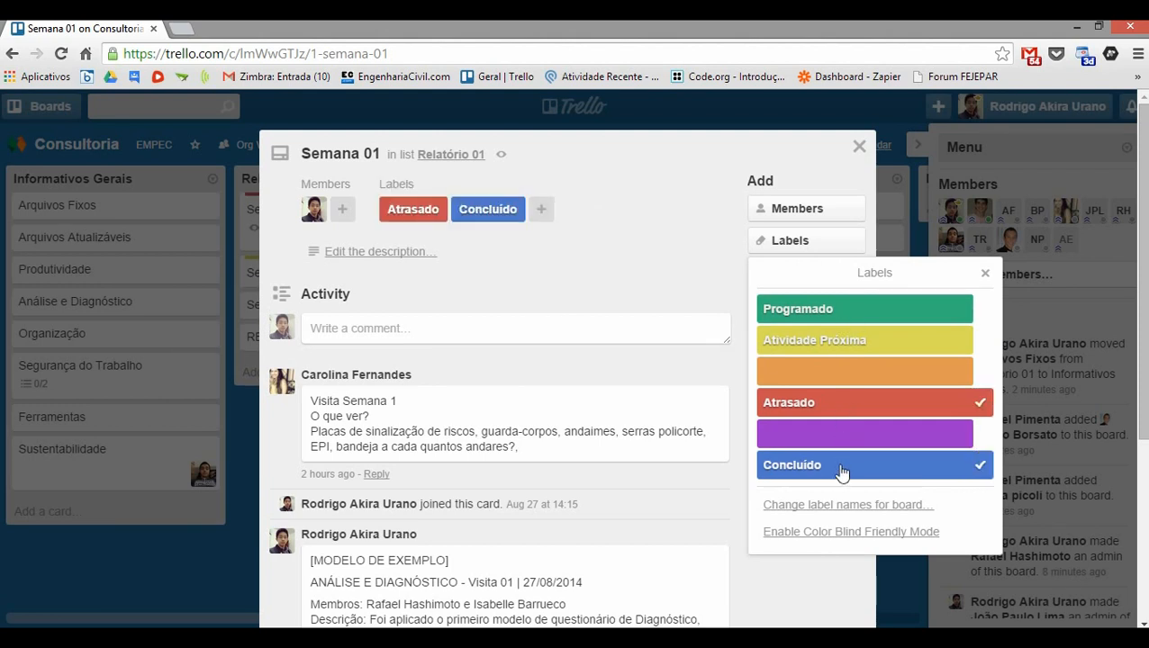
{"action": "left_click", "coordinate": [863, 406]}
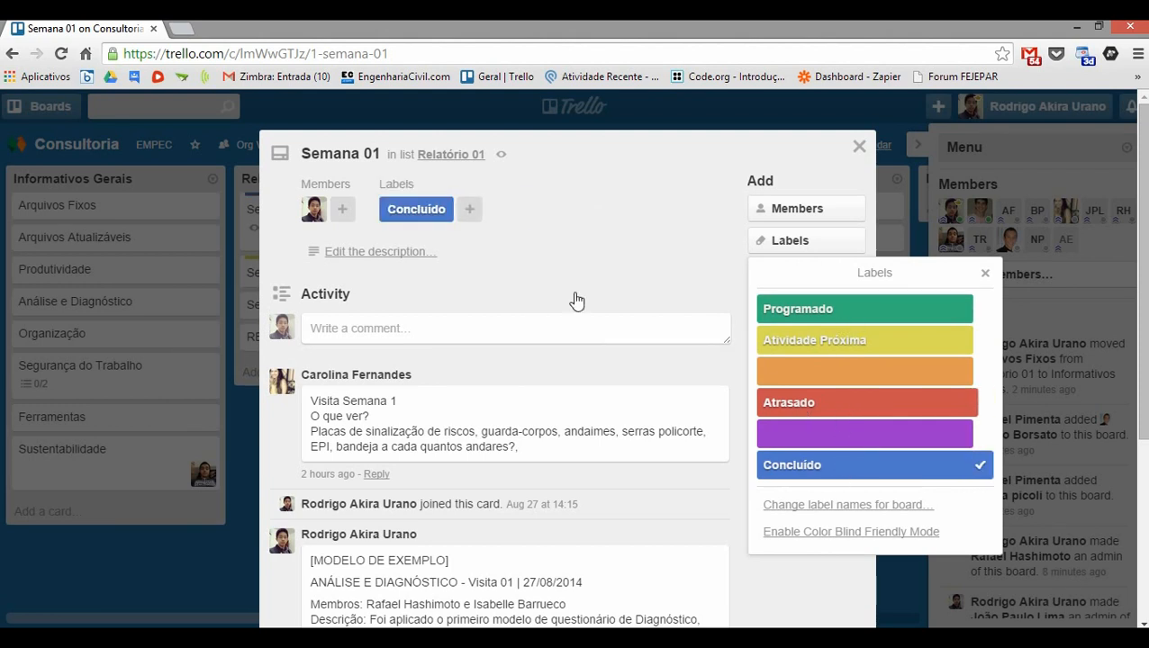
Add the Atrasado label to the Semana 01 card alongside Concluído
{"action": "left_click", "coordinate": [844, 409]}
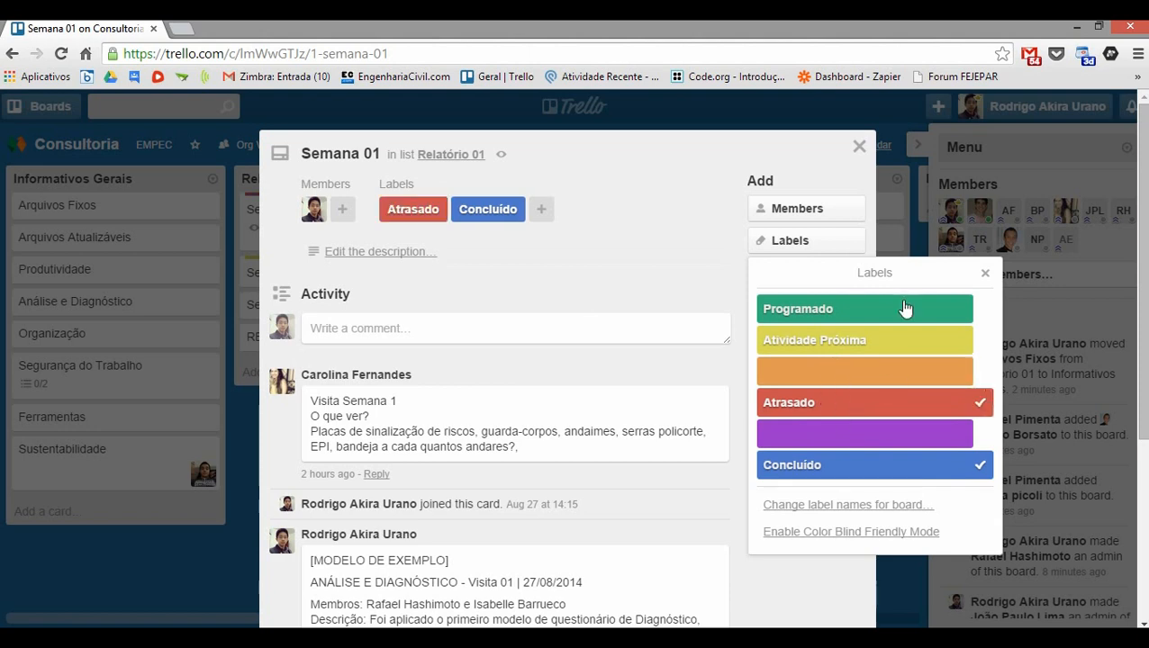
{"action": "left_click", "coordinate": [984, 274]}
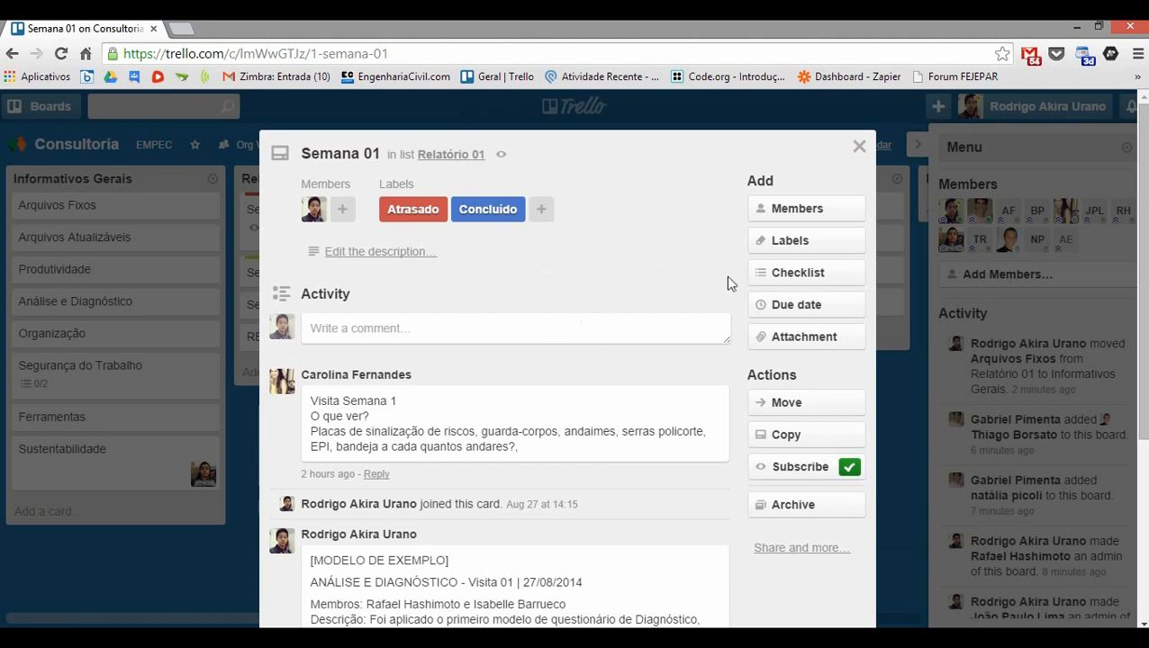
Add a checklist titled "Lista de atividades 1" to the Semana 01 card with the entries item 1, item 2 and item 3
{"action": "left_click", "coordinate": [796, 266]}
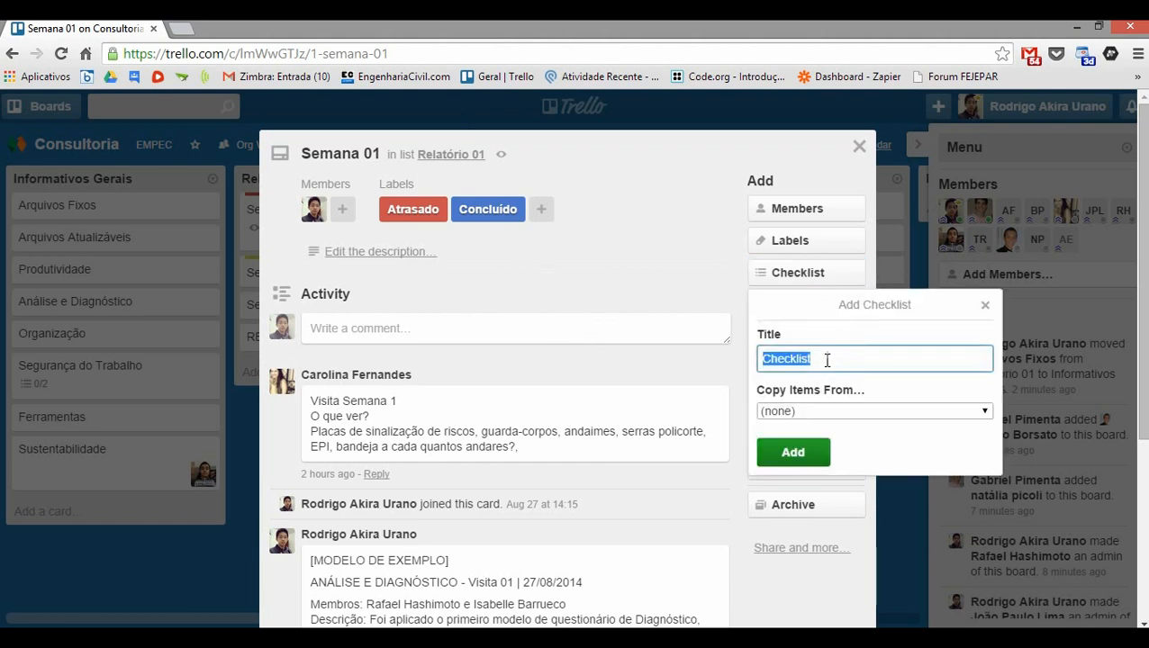
{"action": "type", "text": "Lista de atividas"}
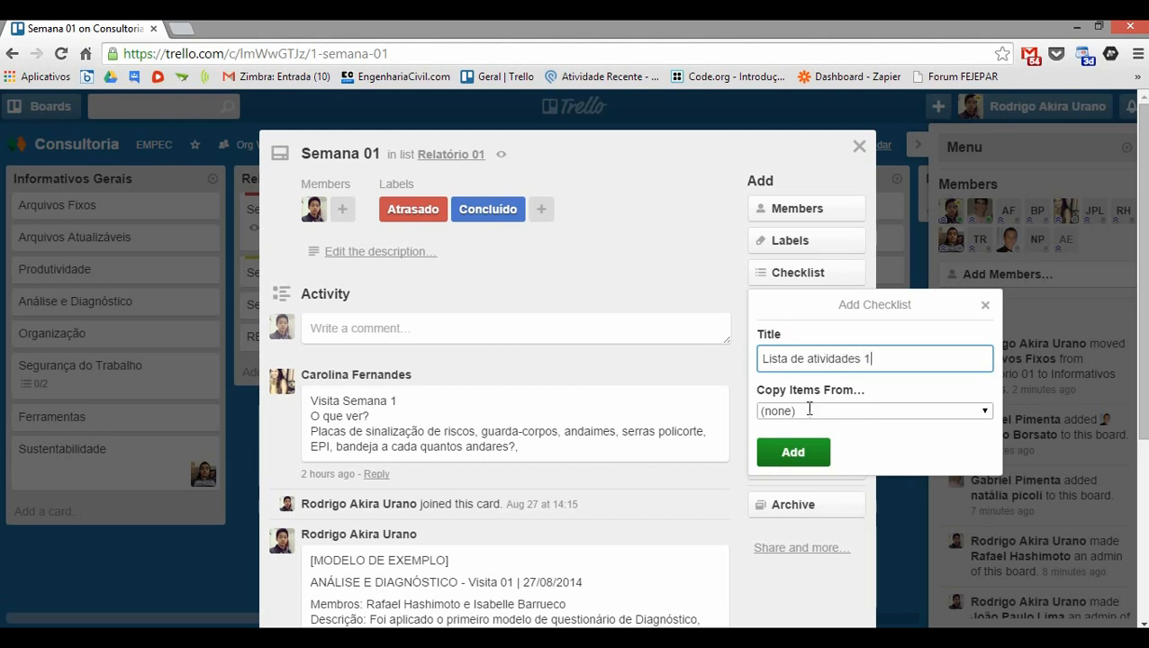
{"action": "left_click", "coordinate": [792, 452]}
{"action": "type", "text": "item 1"}
{"action": "key", "text": "Return"}
{"action": "type", "text": "item "}
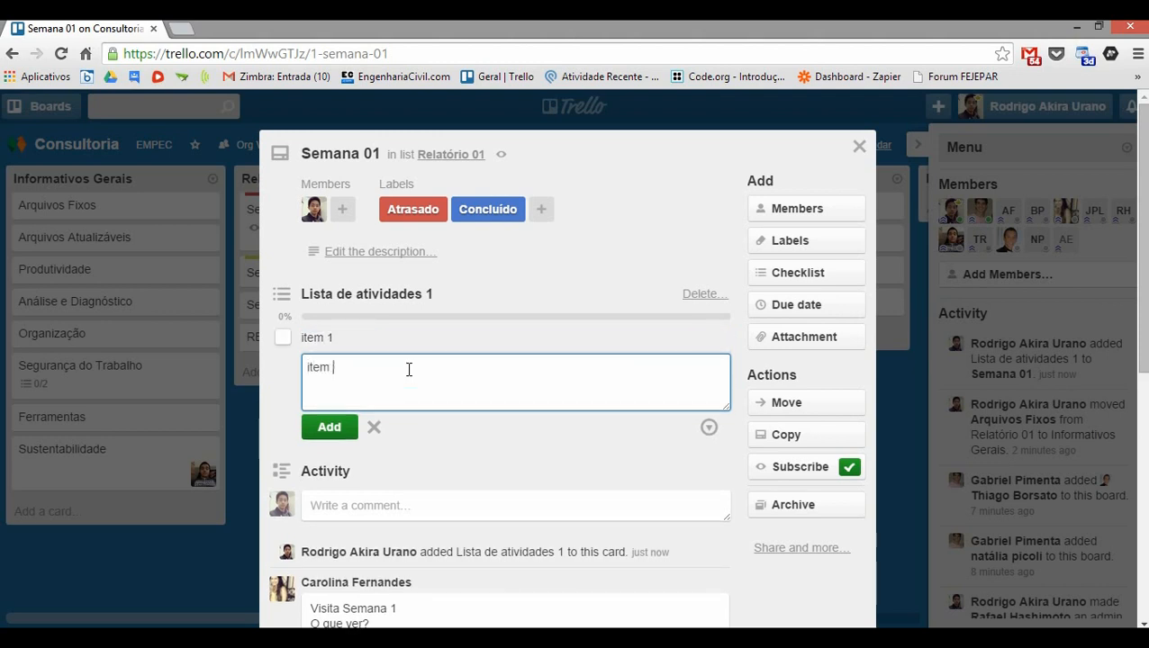
{"action": "type", "text": "2"}
{"action": "key", "text": "Return"}
{"action": "type", "text": "item 3"}
{"action": "key", "text": "Return"}
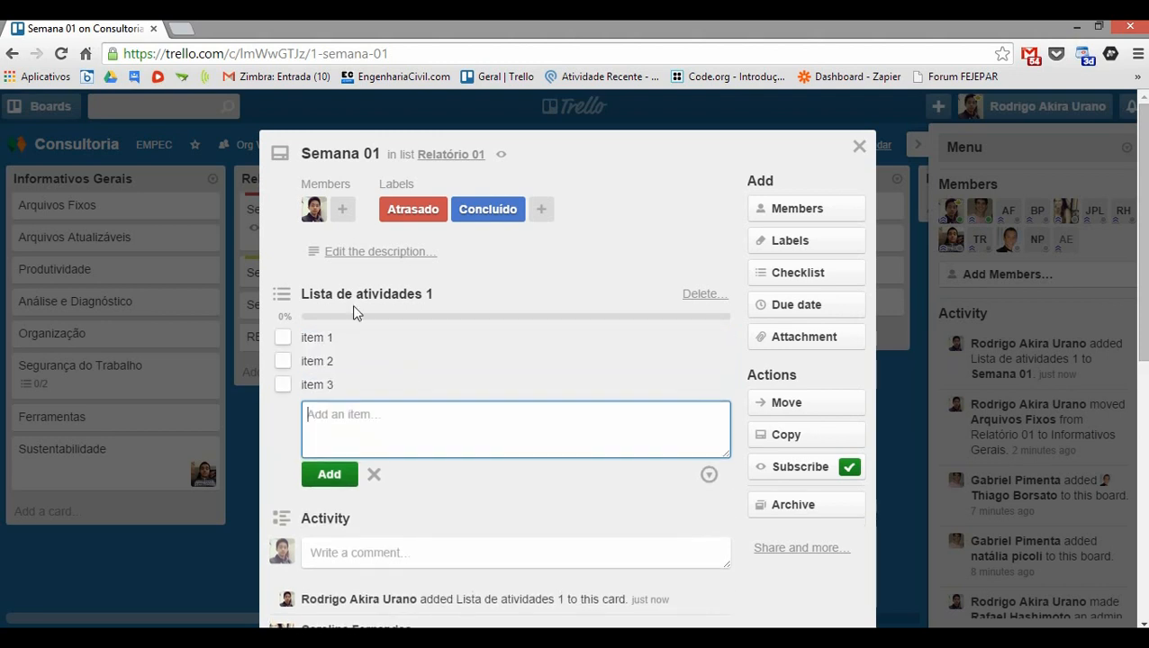
Mark all three checklist items complete, reopen item 3, and delete the Lista de atividades 1 checklist
{"action": "left_click", "coordinate": [280, 338]}
{"action": "left_click", "coordinate": [282, 384]}
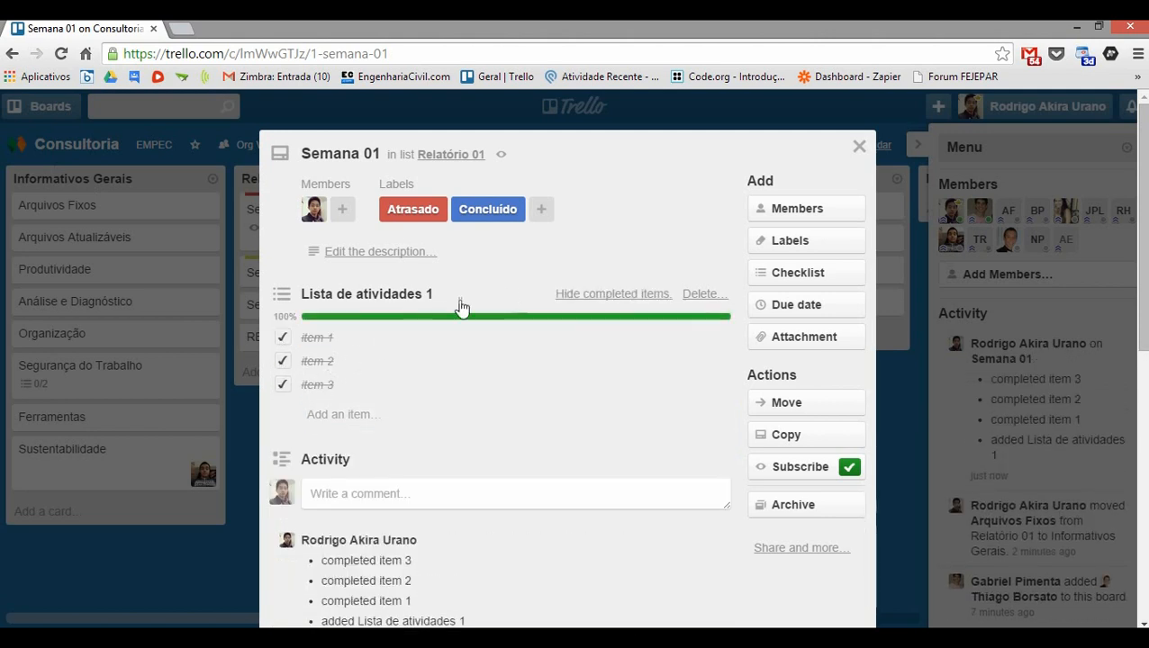
{"action": "left_click", "coordinate": [284, 385]}
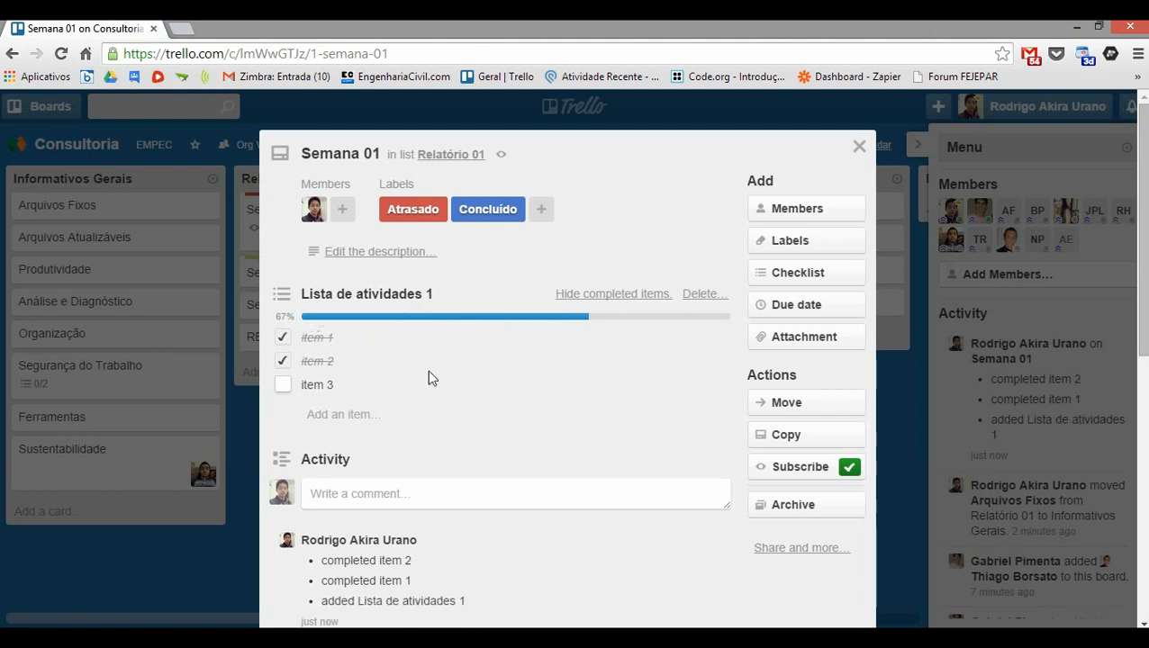
{"action": "left_click", "coordinate": [713, 301]}
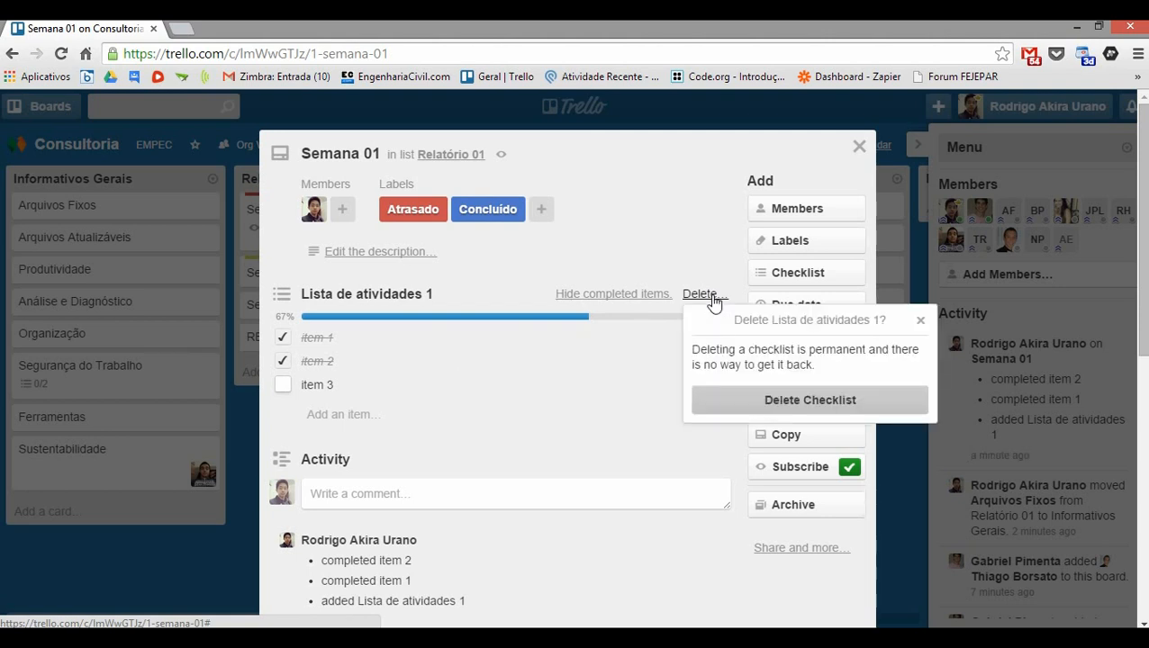
{"action": "left_click", "coordinate": [706, 395]}
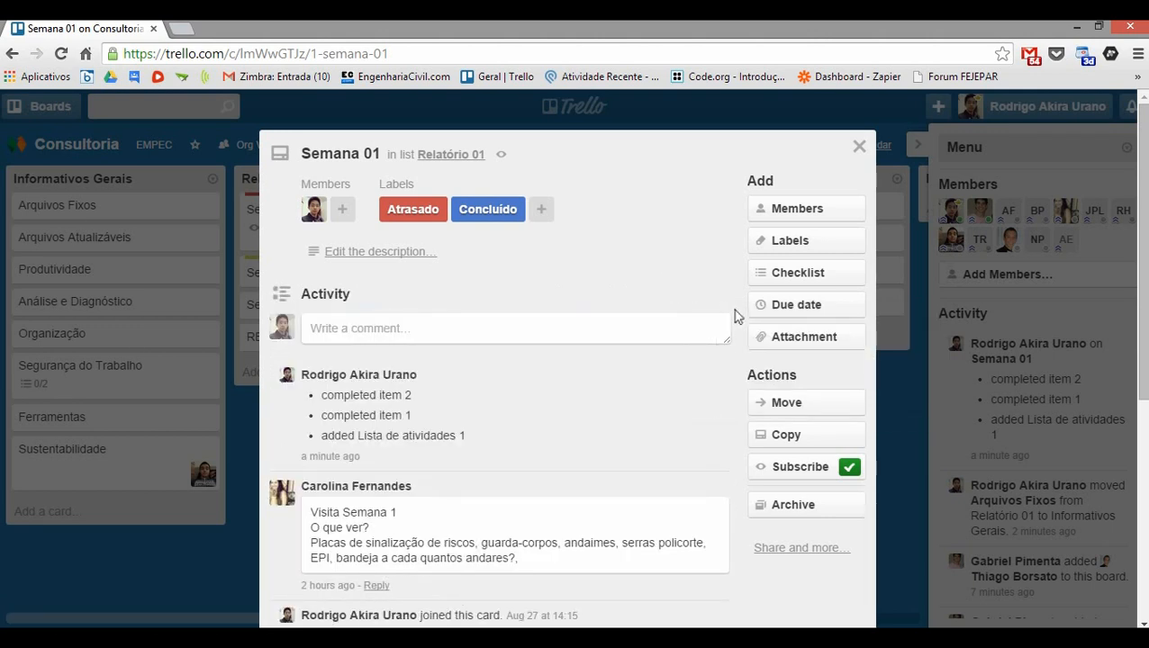
Set the Semana 01 card's due date to 12/09/2014 at 12:00
{"action": "left_click", "coordinate": [824, 309]}
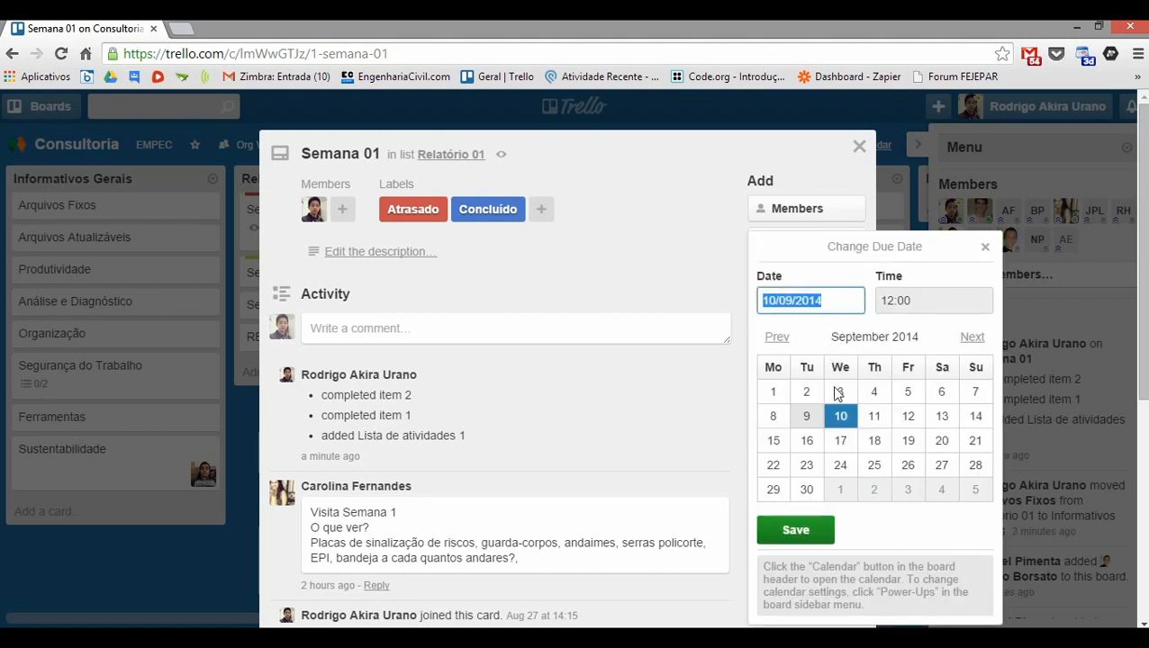
{"action": "left_click", "coordinate": [908, 416]}
{"action": "left_click", "coordinate": [873, 416]}
{"action": "left_click", "coordinate": [945, 419]}
{"action": "left_click", "coordinate": [875, 418]}
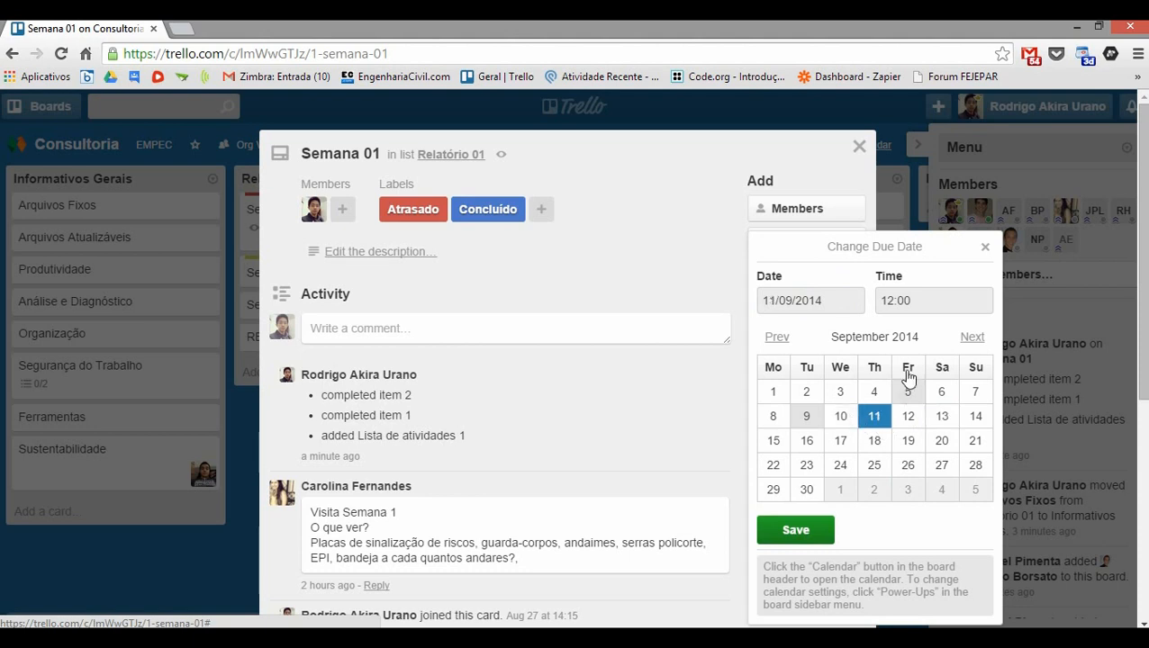
{"action": "left_click", "coordinate": [937, 299]}
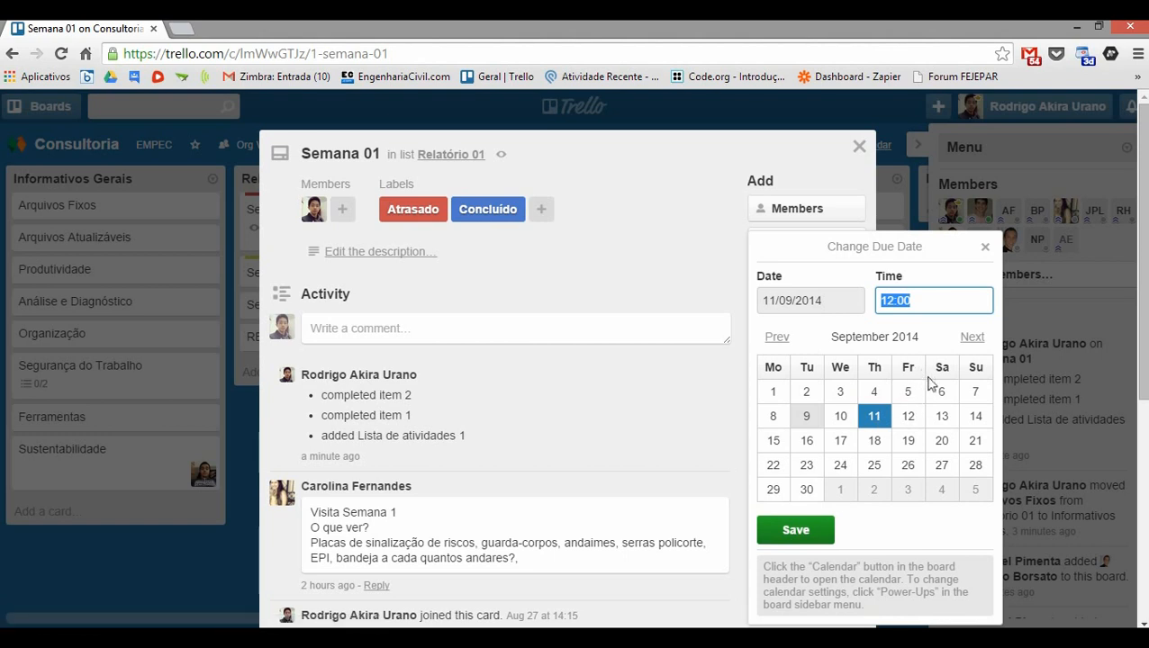
{"action": "left_click", "coordinate": [907, 416]}
{"action": "left_click", "coordinate": [795, 529]}
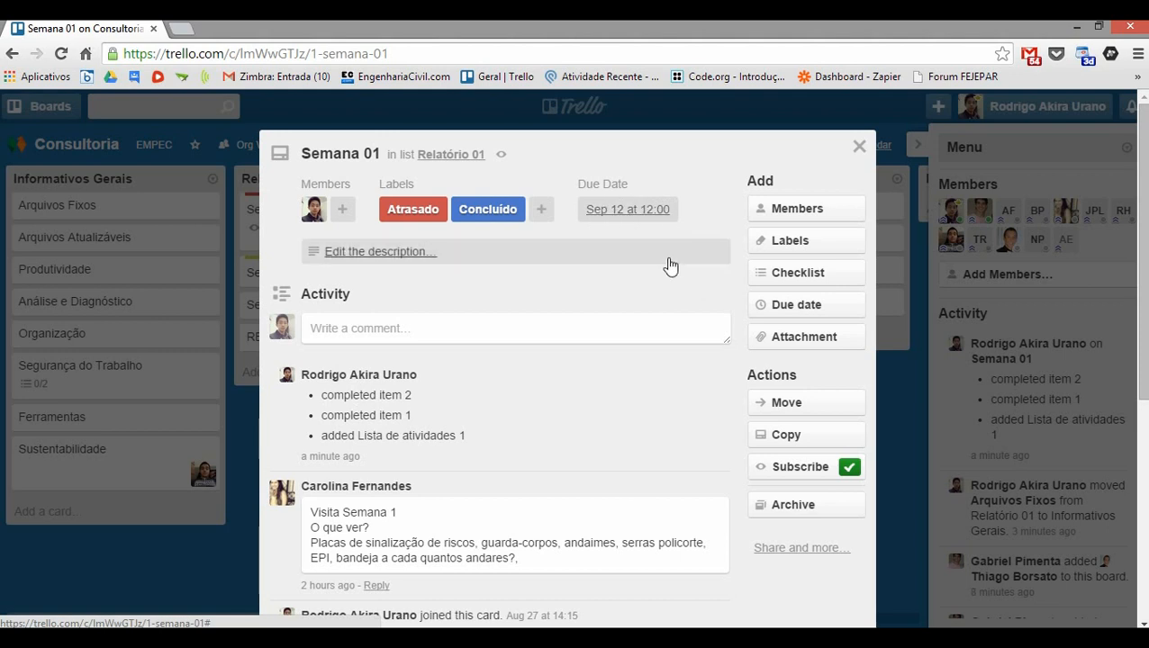
View the sources from which files can be attached to the Semana 01 card
{"action": "left_click", "coordinate": [818, 341]}
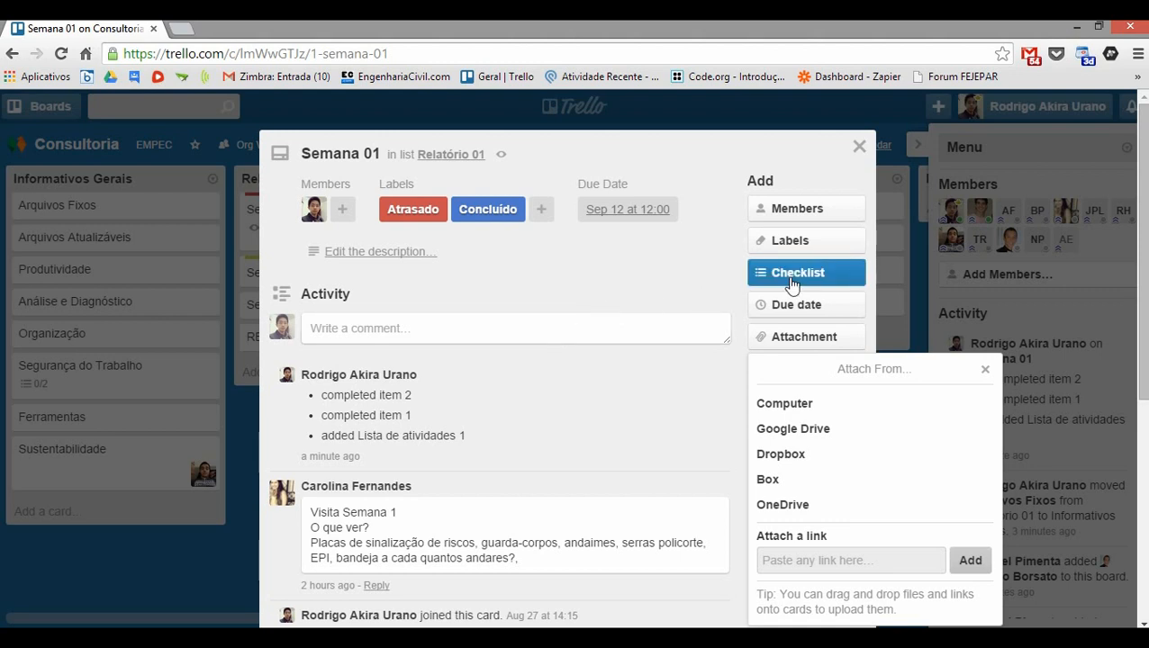
{"action": "left_click", "coordinate": [982, 370]}
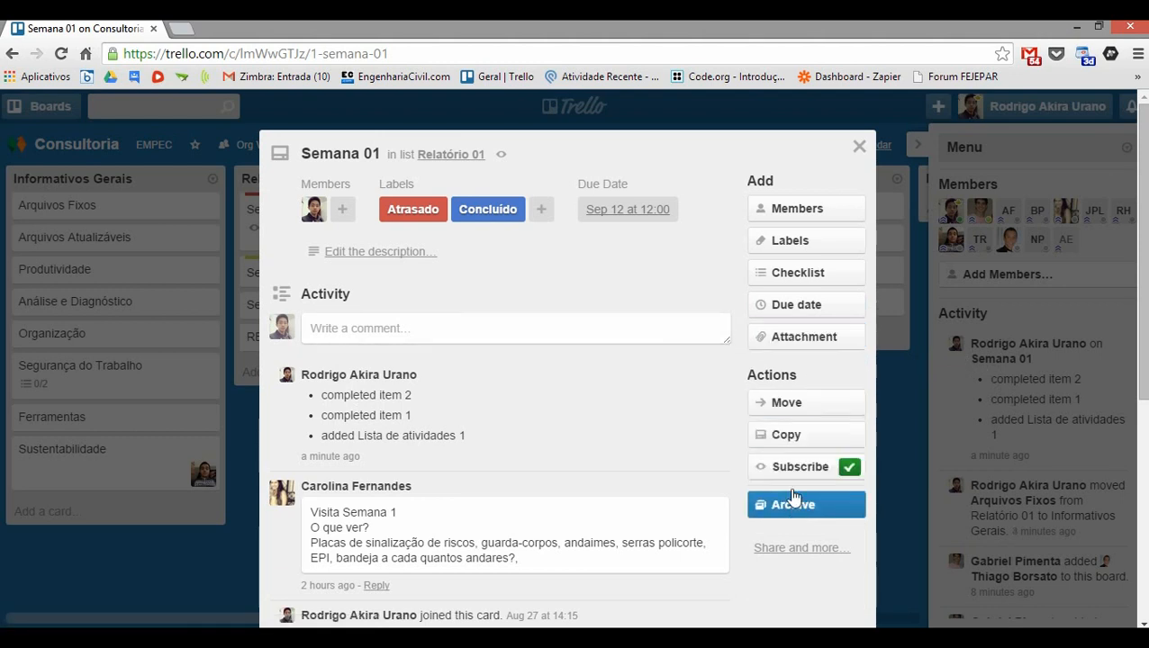
Review the boards, lists and positions the Semana 01 card can be moved to, without moving it
{"action": "left_click", "coordinate": [804, 412]}
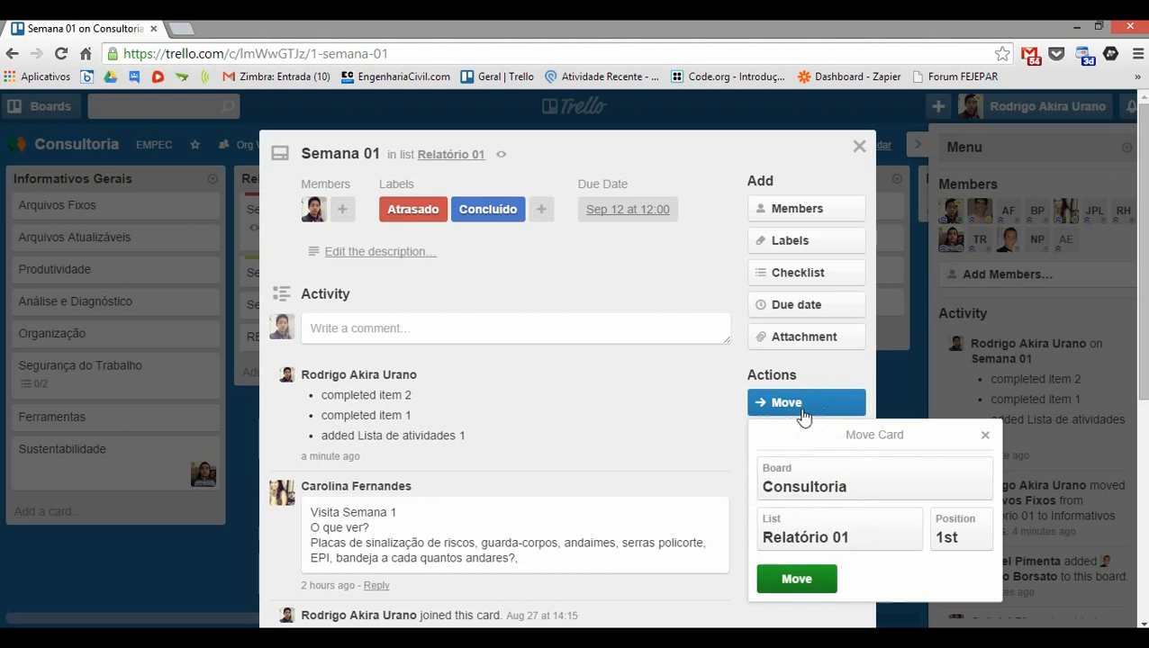
{"action": "left_click", "coordinate": [826, 486]}
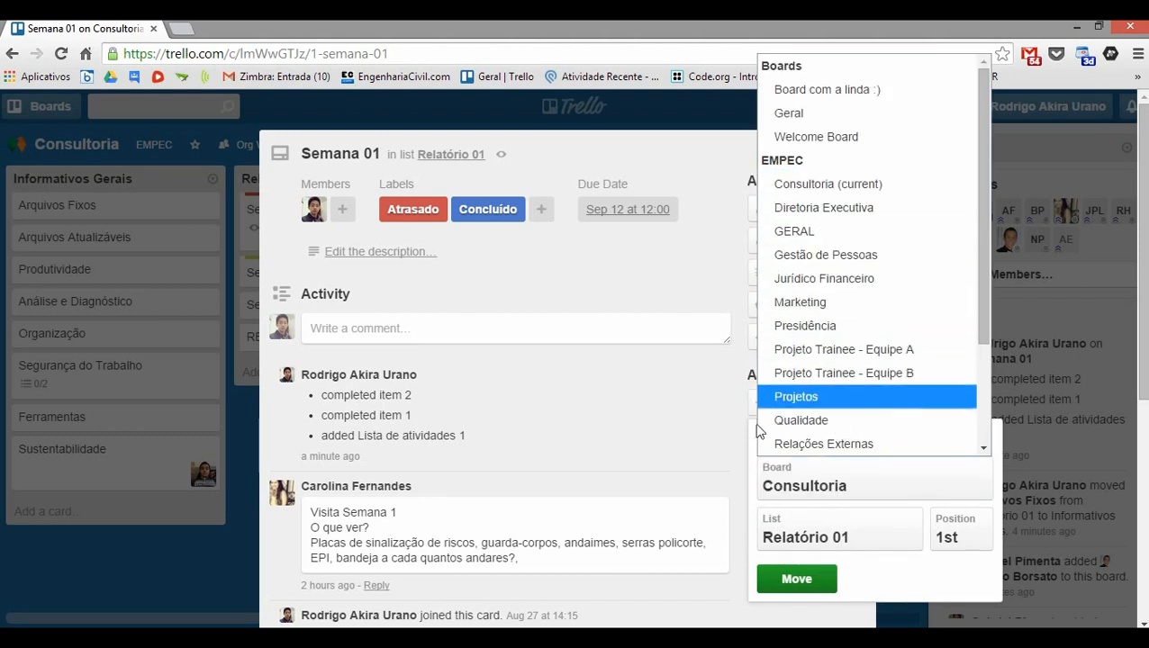
{"action": "left_click", "coordinate": [823, 498]}
{"action": "left_click", "coordinate": [847, 544]}
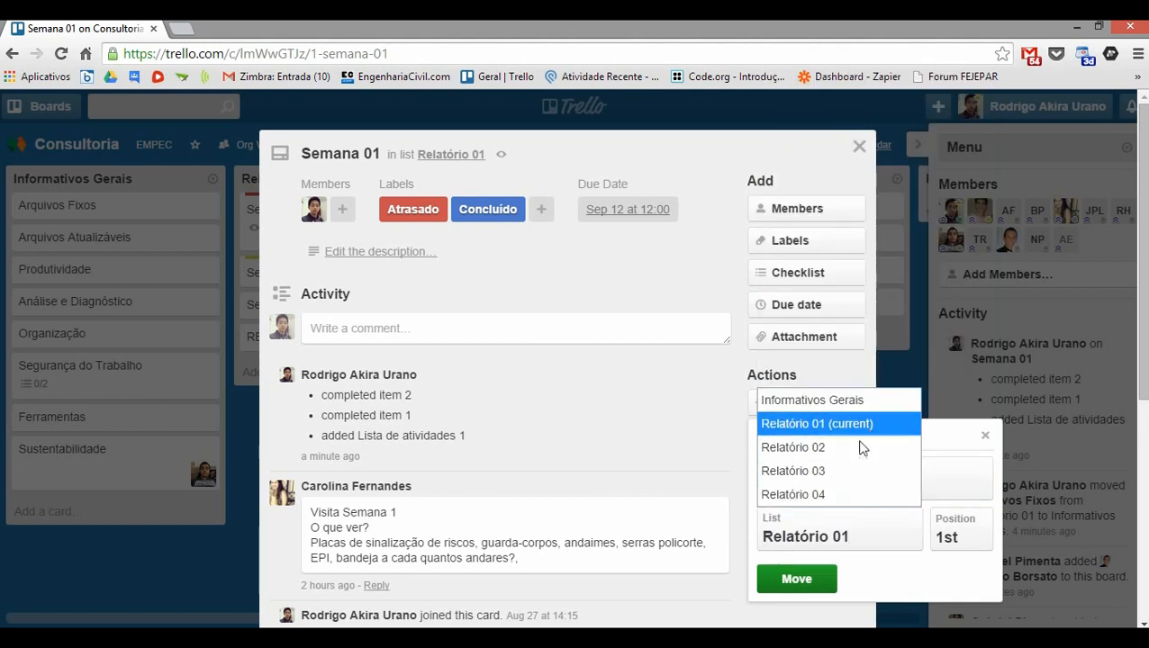
{"action": "left_click", "coordinate": [705, 436]}
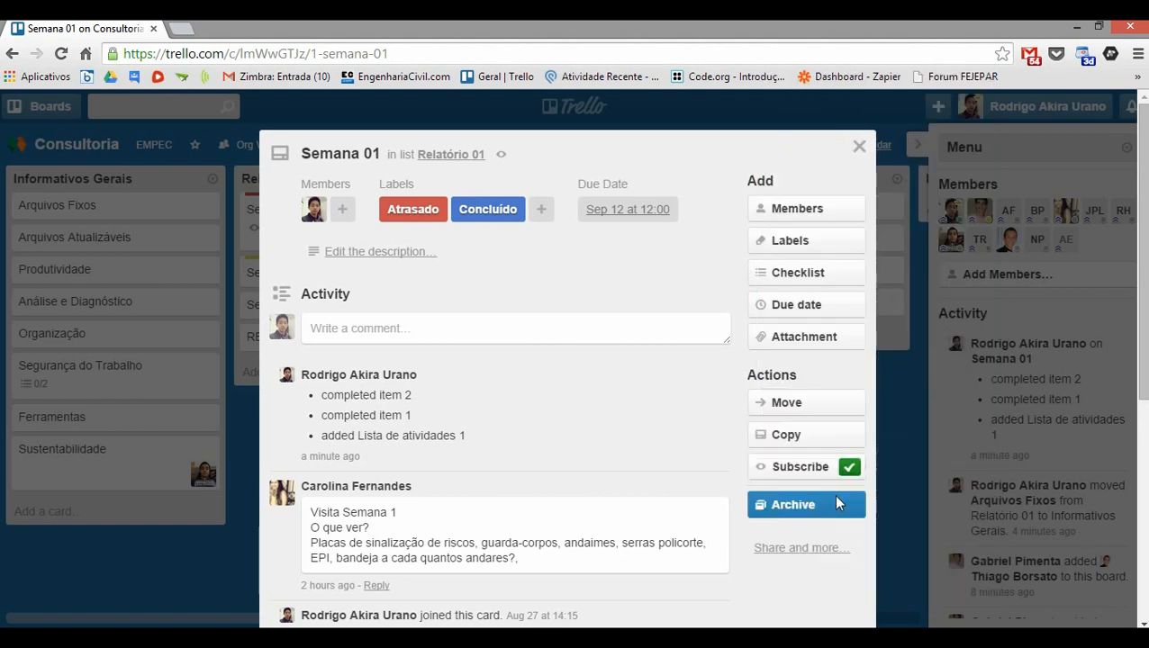
{"action": "left_click", "coordinate": [808, 407]}
{"action": "left_click", "coordinate": [980, 537]}
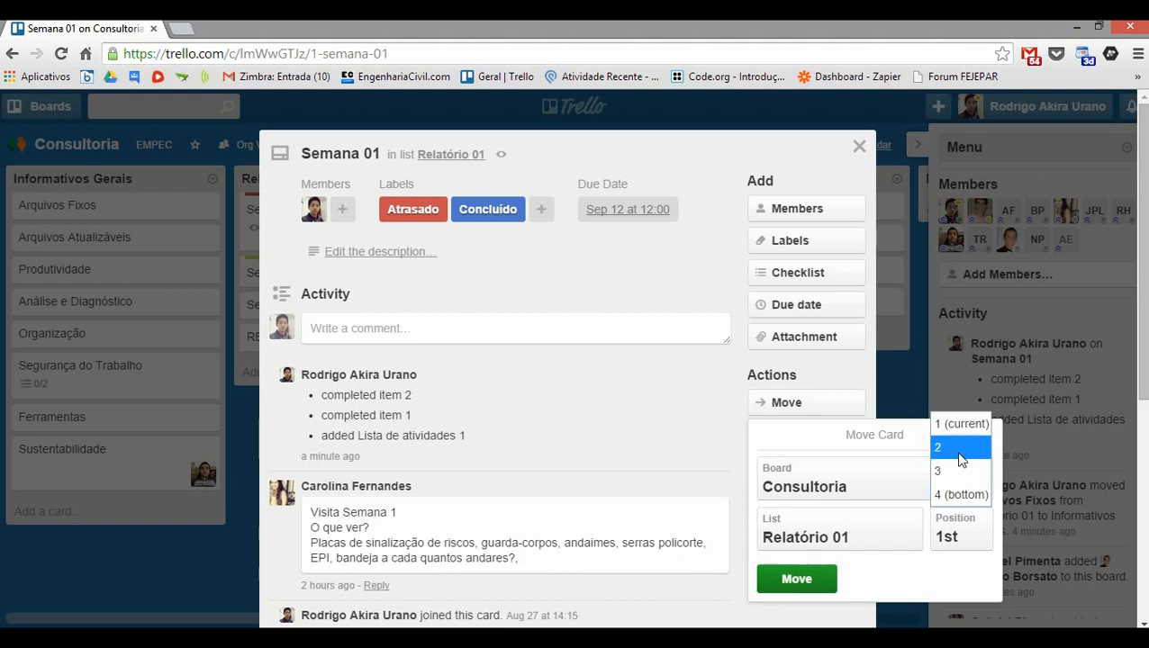
{"action": "left_click", "coordinate": [639, 464]}
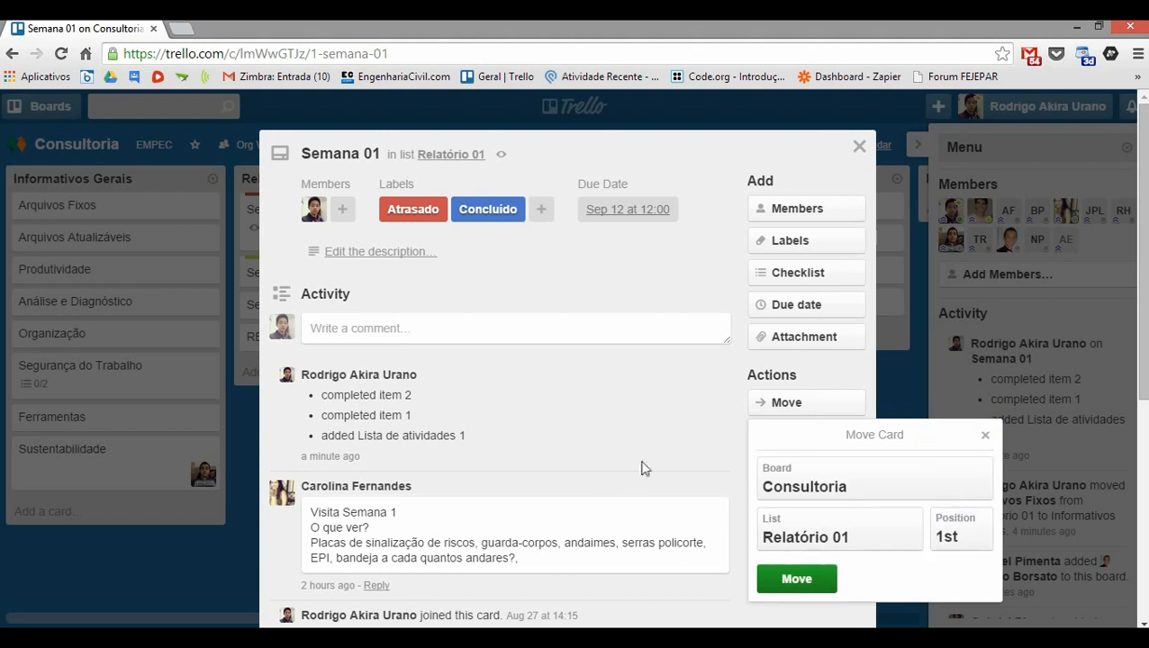
{"action": "left_click", "coordinate": [642, 463]}
Review the Semana 01 card's copy options, toggle its subscription off and back on, and close the card
{"action": "left_click", "coordinate": [780, 433]}
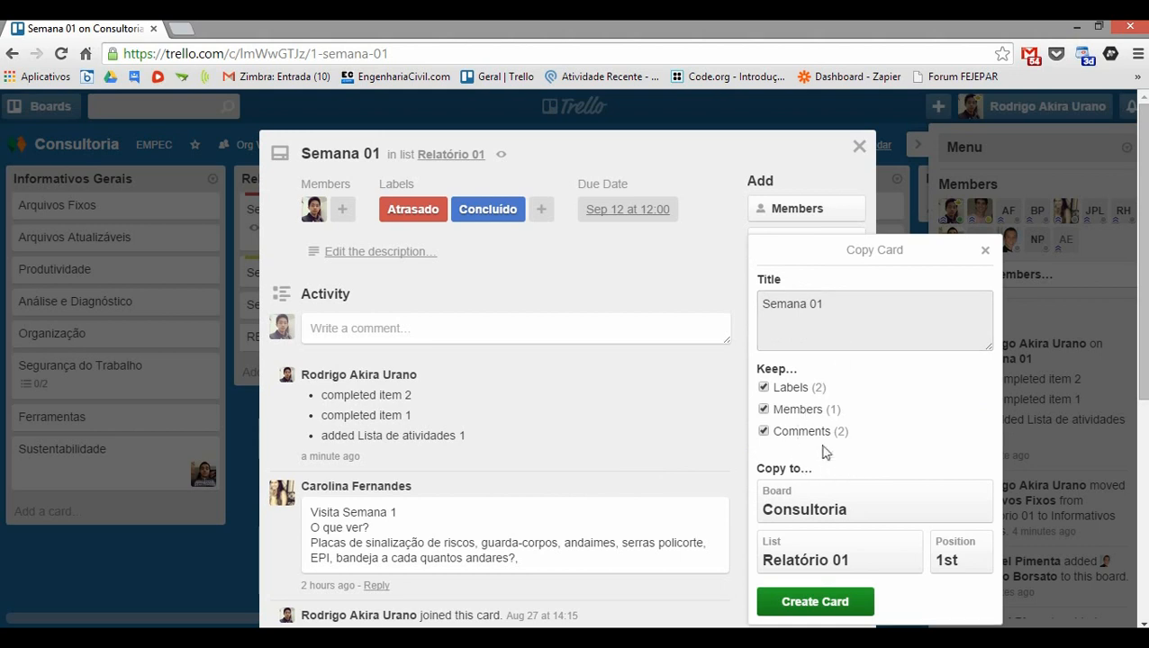
{"action": "left_click", "coordinate": [630, 414]}
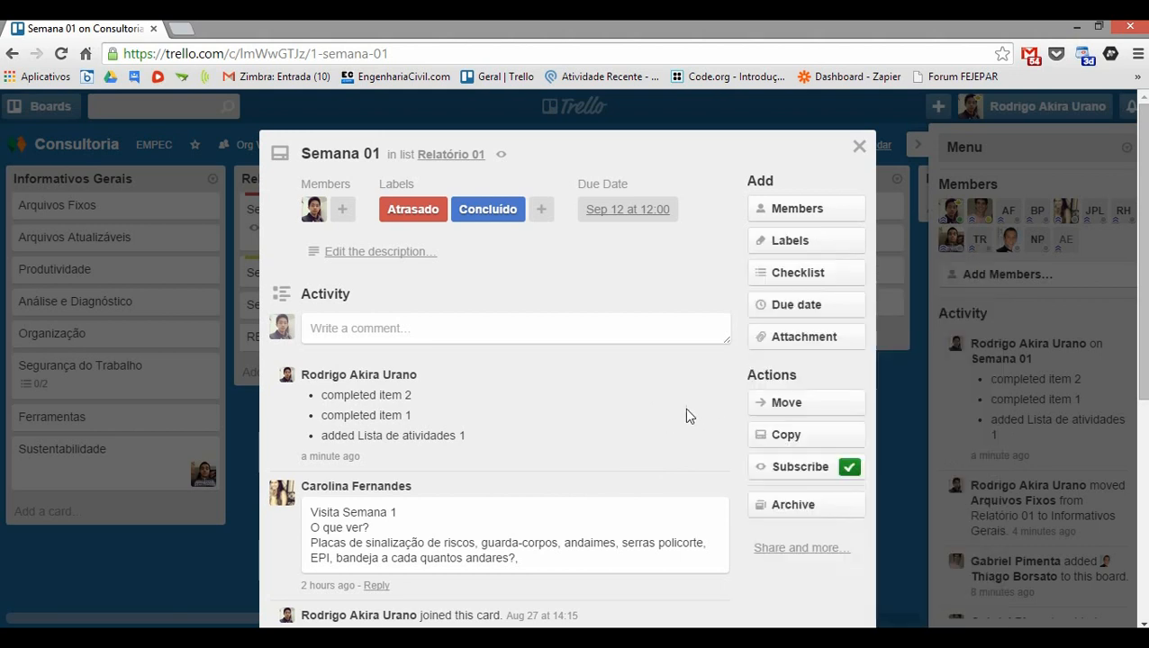
{"action": "left_click", "coordinate": [790, 470]}
{"action": "left_click", "coordinate": [793, 467]}
{"action": "left_click", "coordinate": [860, 147]}
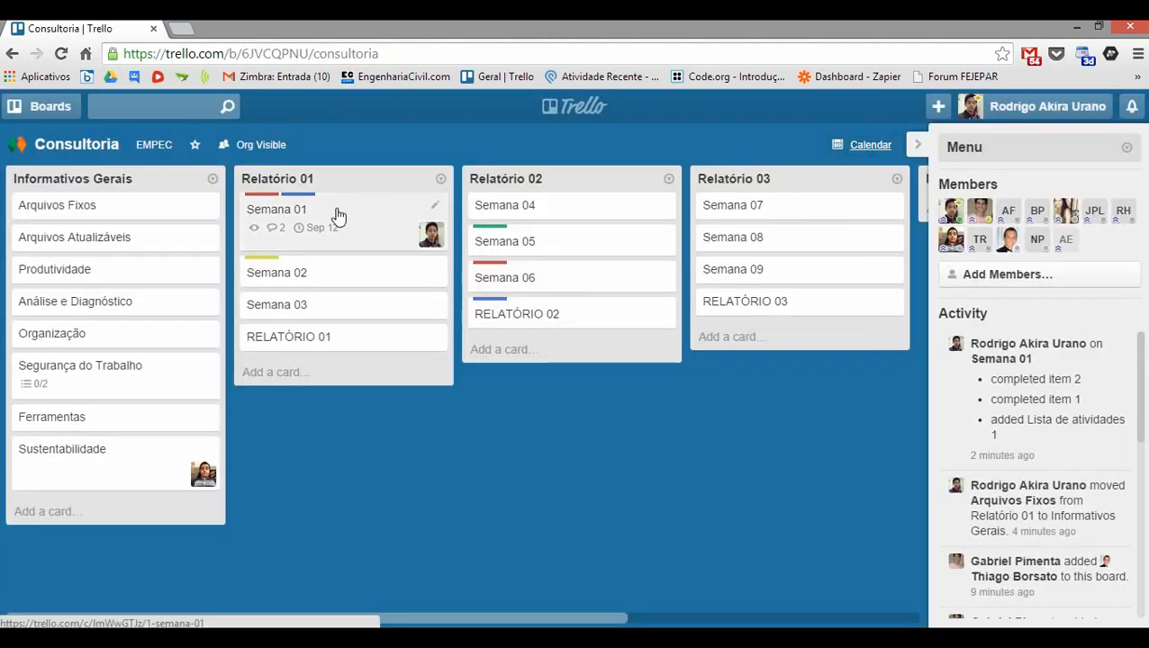
Open the Relatório 01 list's title for editing and save it with the same name
{"action": "left_click_drag", "start_coordinate": [335, 227], "coordinate": [326, 184]}
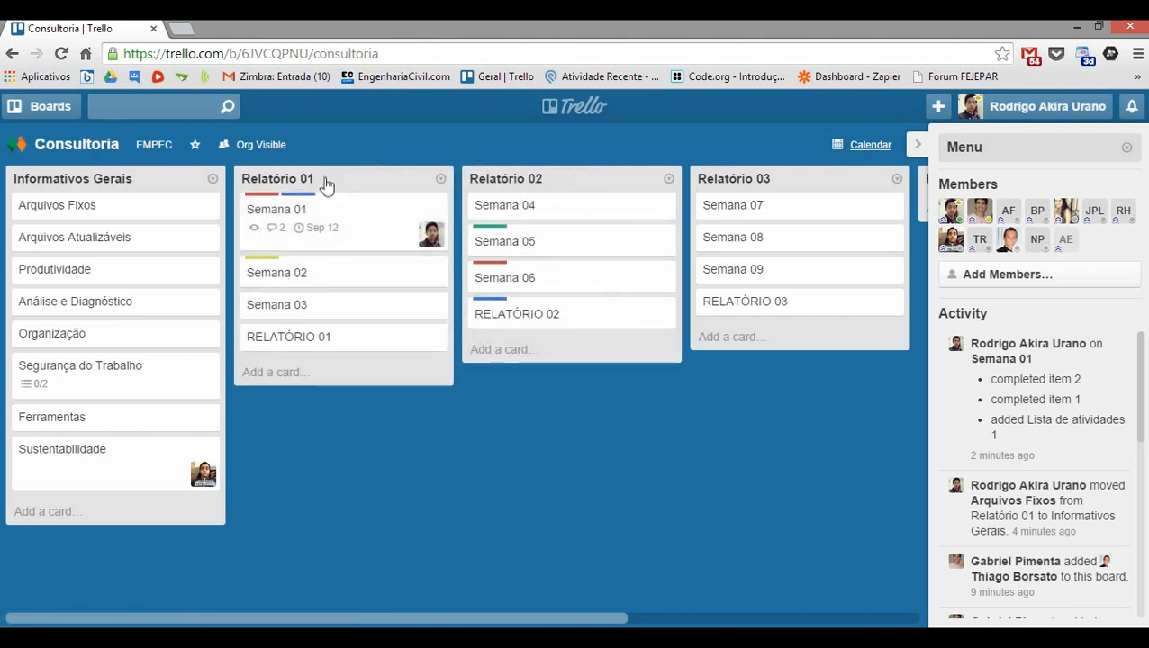
{"action": "left_click", "coordinate": [313, 187]}
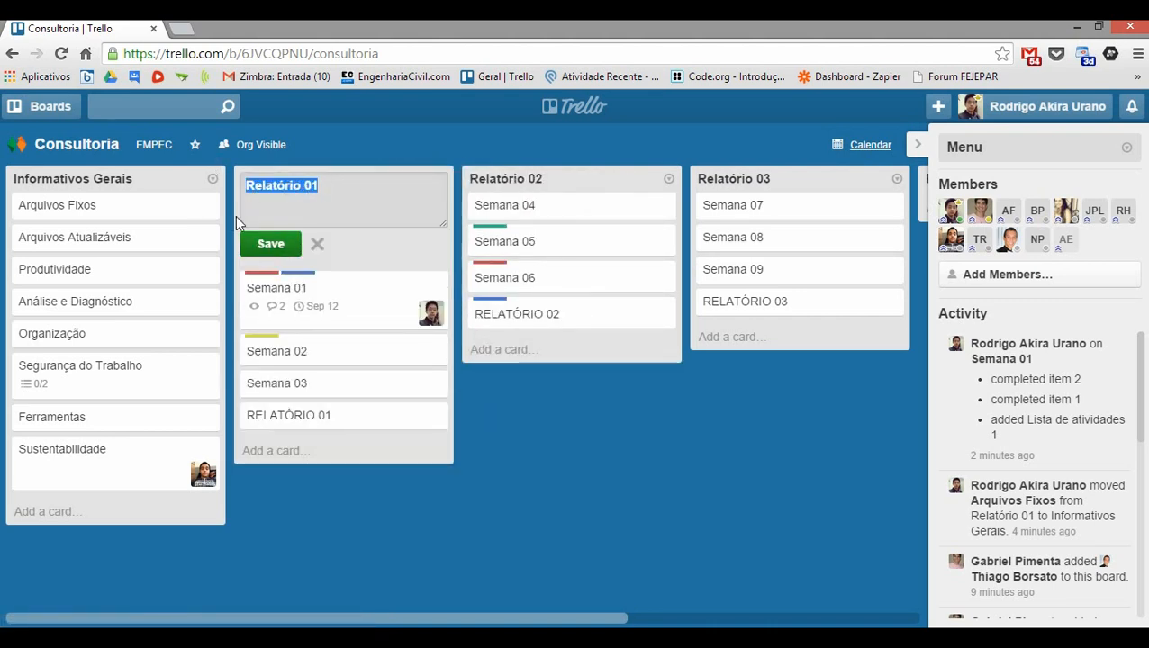
{"action": "left_click", "coordinate": [290, 248]}
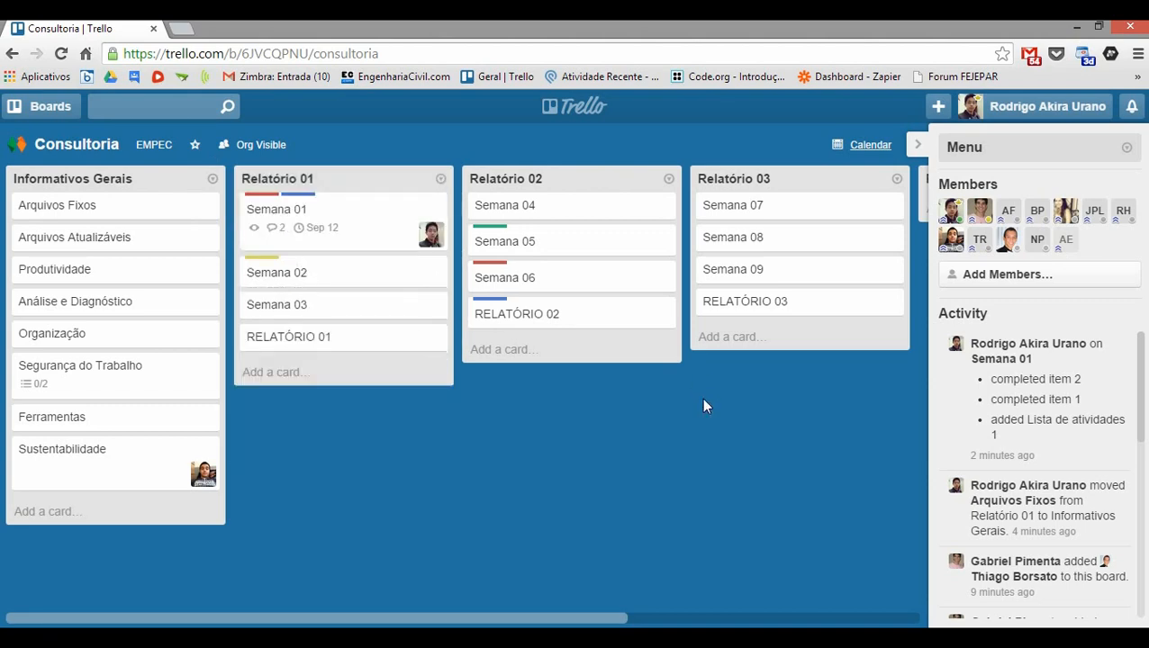
Look over the board's lists as far as Relatório 04 and return to Informativos Gerais
{"action": "left_click_drag", "start_coordinate": [429, 186], "coordinate": [363, 183]}
{"action": "left_click_drag", "start_coordinate": [556, 624], "coordinate": [826, 262]}
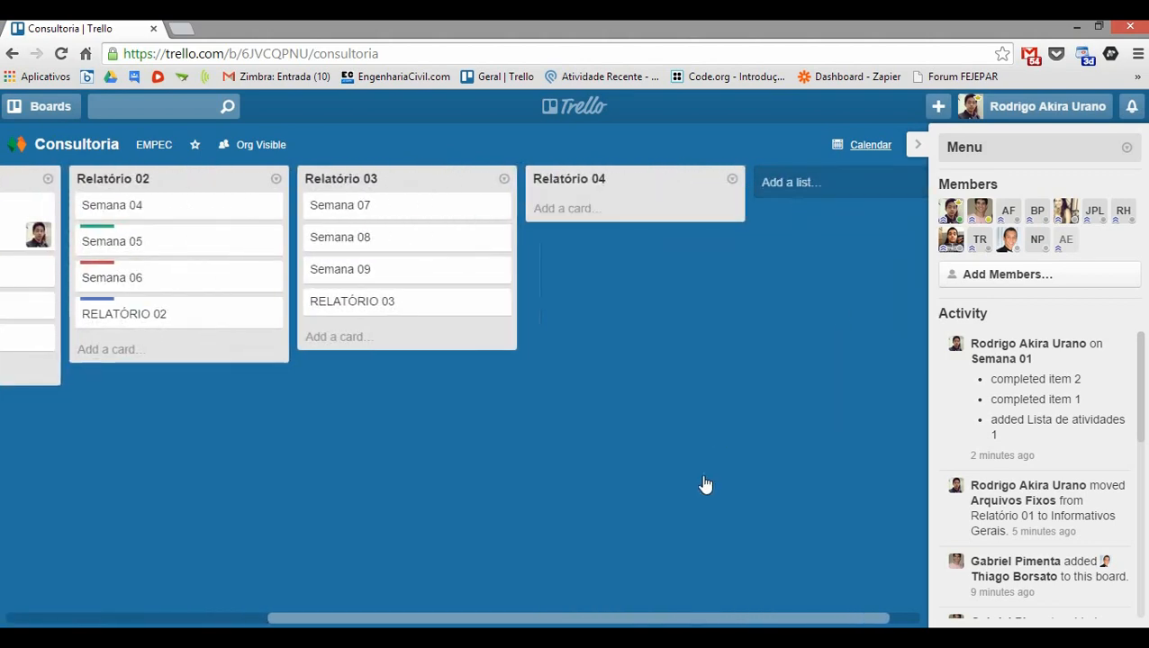
{"action": "left_click_drag", "start_coordinate": [664, 620], "coordinate": [399, 620]}
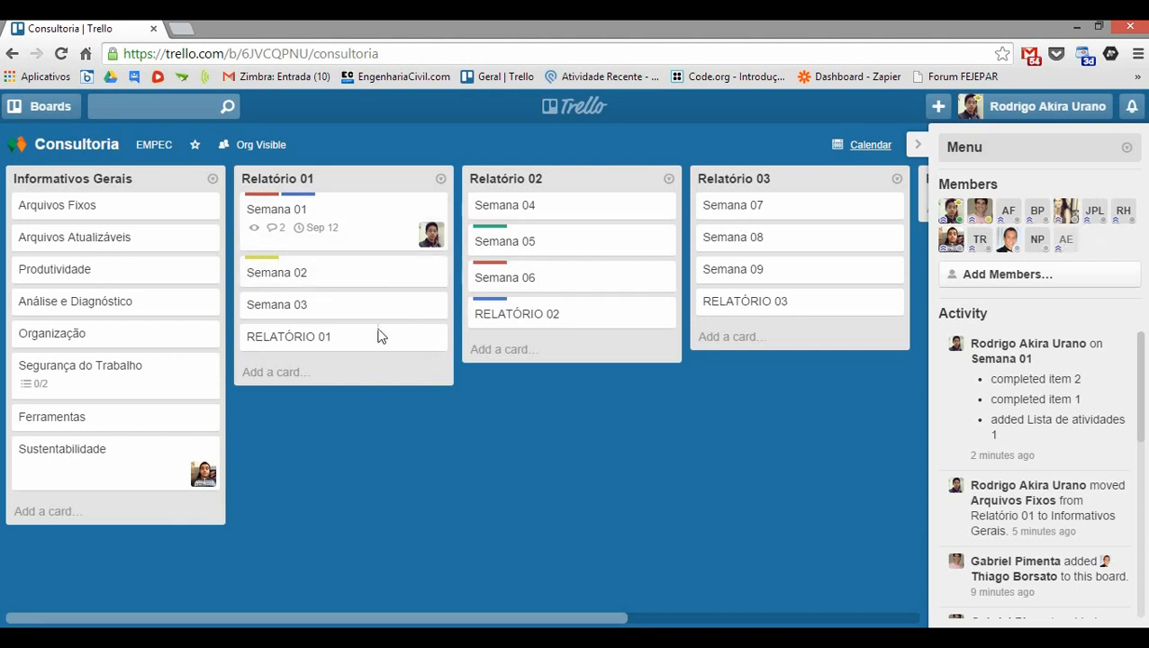
View the EMPEC members who can be added to the board and the members assignable to the Semana 01 card
{"action": "left_click", "coordinate": [1077, 270]}
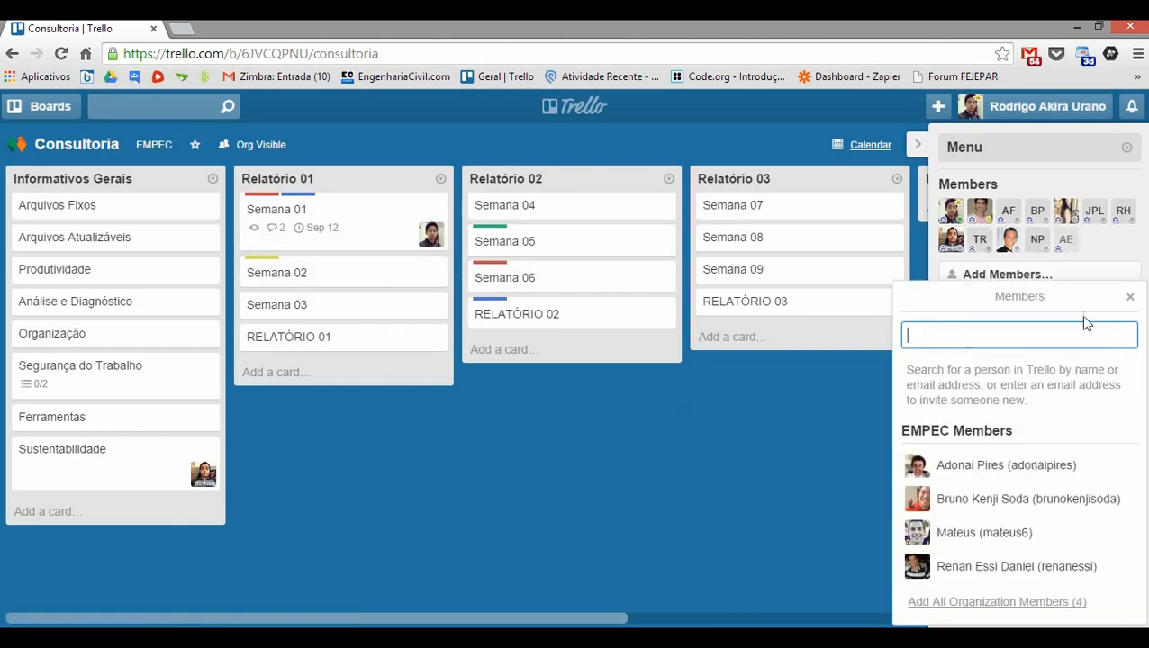
{"action": "left_click", "coordinate": [1130, 298]}
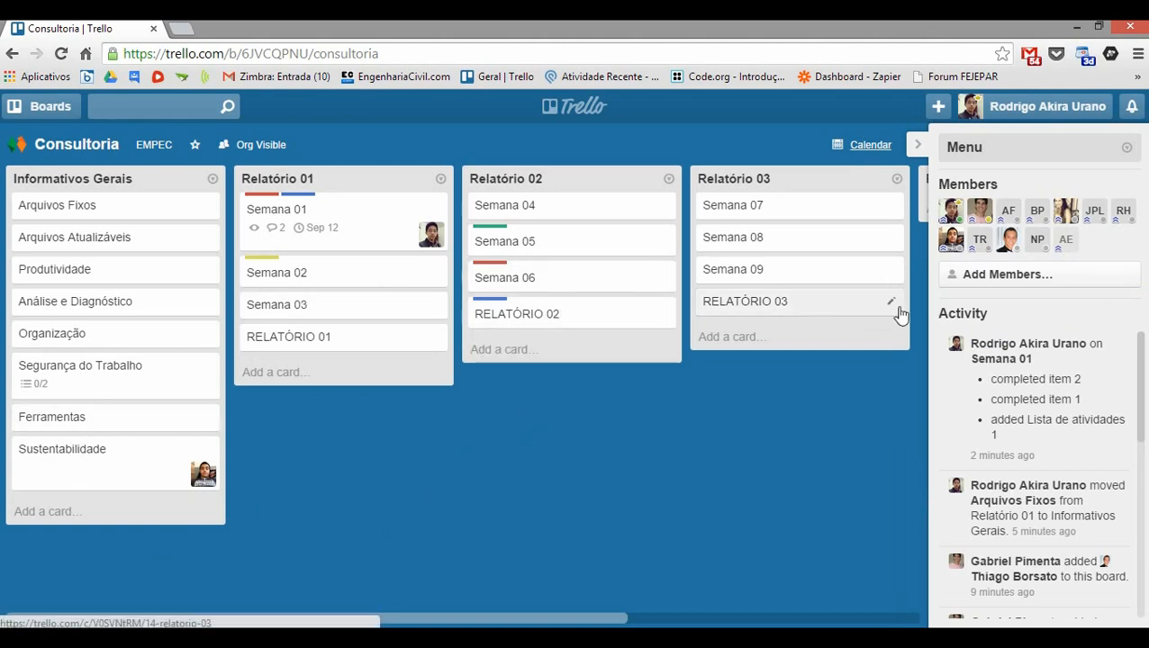
{"action": "left_click", "coordinate": [334, 231]}
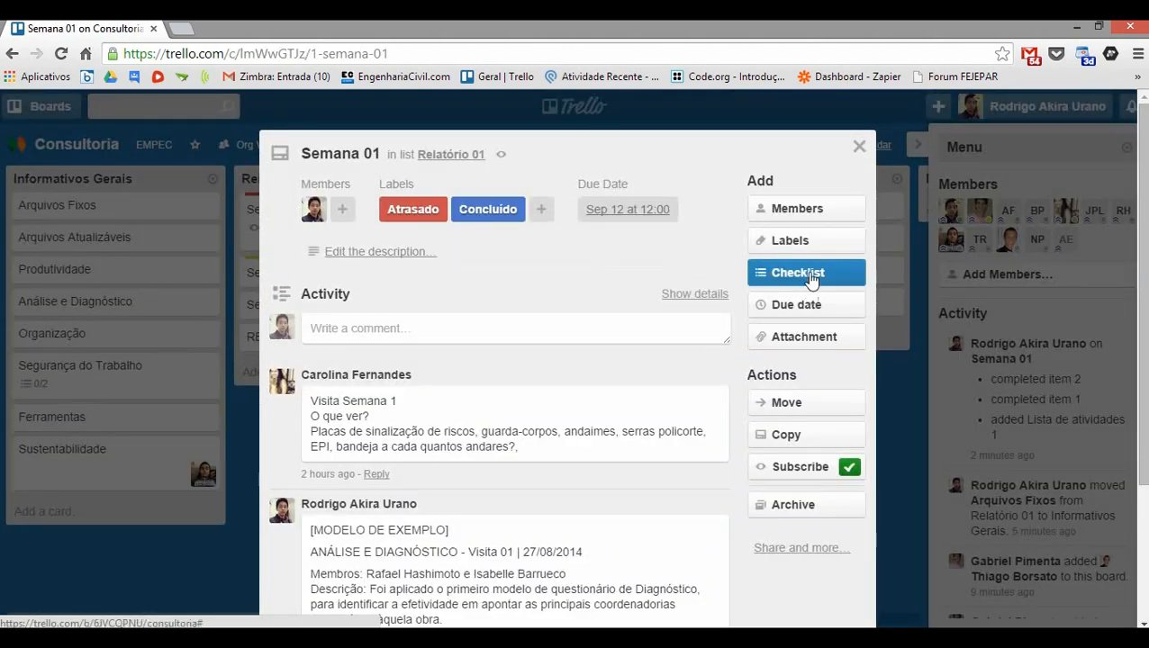
{"action": "left_click", "coordinate": [797, 208]}
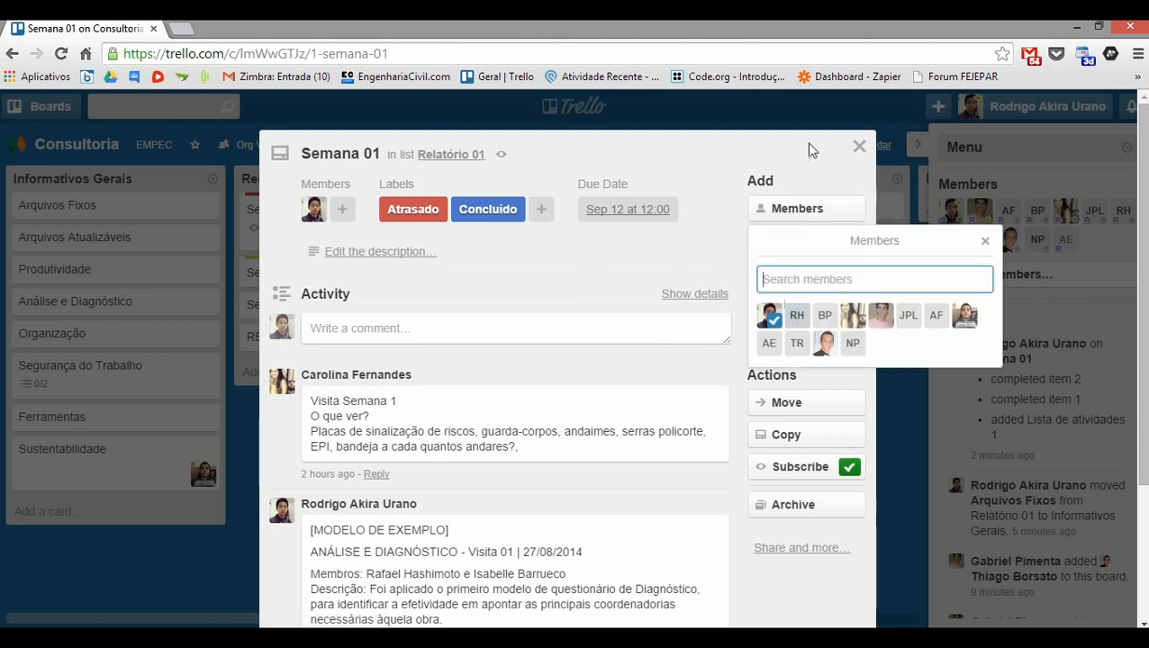
{"action": "left_click", "coordinate": [859, 146]}
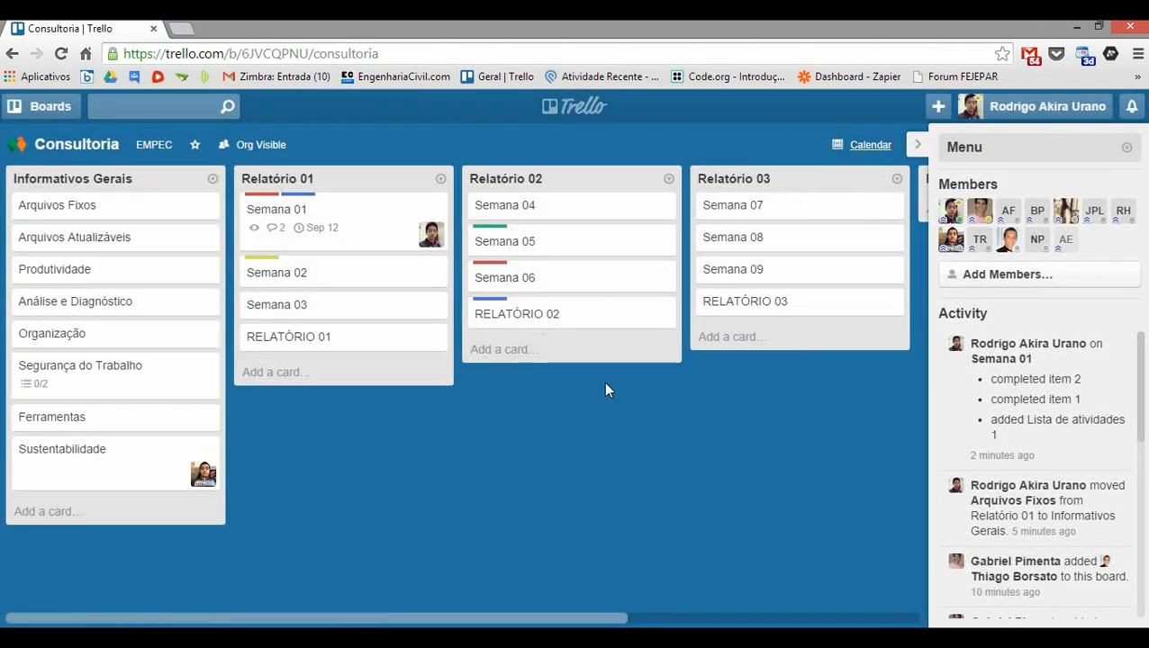
Assign the board member with initials AF to the Semana 01 card and view that member's options on it
{"action": "left_click_drag", "start_coordinate": [1006, 213], "coordinate": [405, 230]}
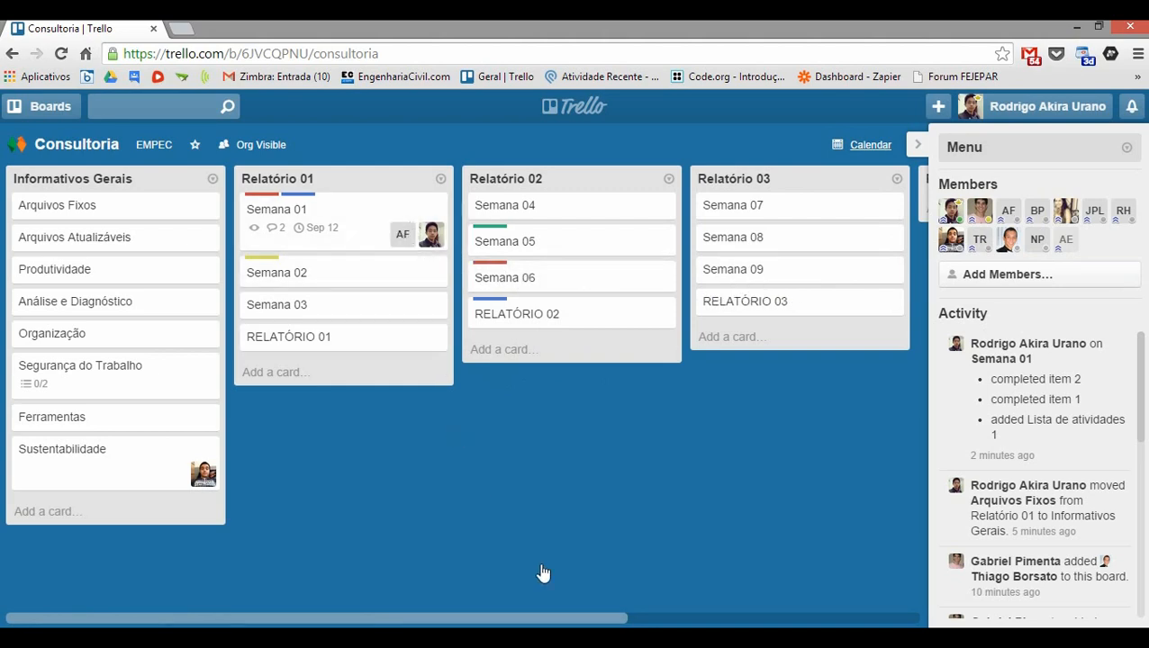
{"action": "mouse_move", "coordinate": [403, 243]}
{"action": "left_mouse_down"}
{"action": "mouse_move", "coordinate": [1018, 287]}
{"action": "mouse_move", "coordinate": [351, 288]}
{"action": "mouse_move", "coordinate": [27, 310]}
{"action": "mouse_move", "coordinate": [461, 186]}
{"action": "mouse_move", "coordinate": [397, 218]}
{"action": "mouse_move", "coordinate": [403, 232]}
{"action": "left_mouse_up"}
{"action": "left_click", "coordinate": [403, 235]}
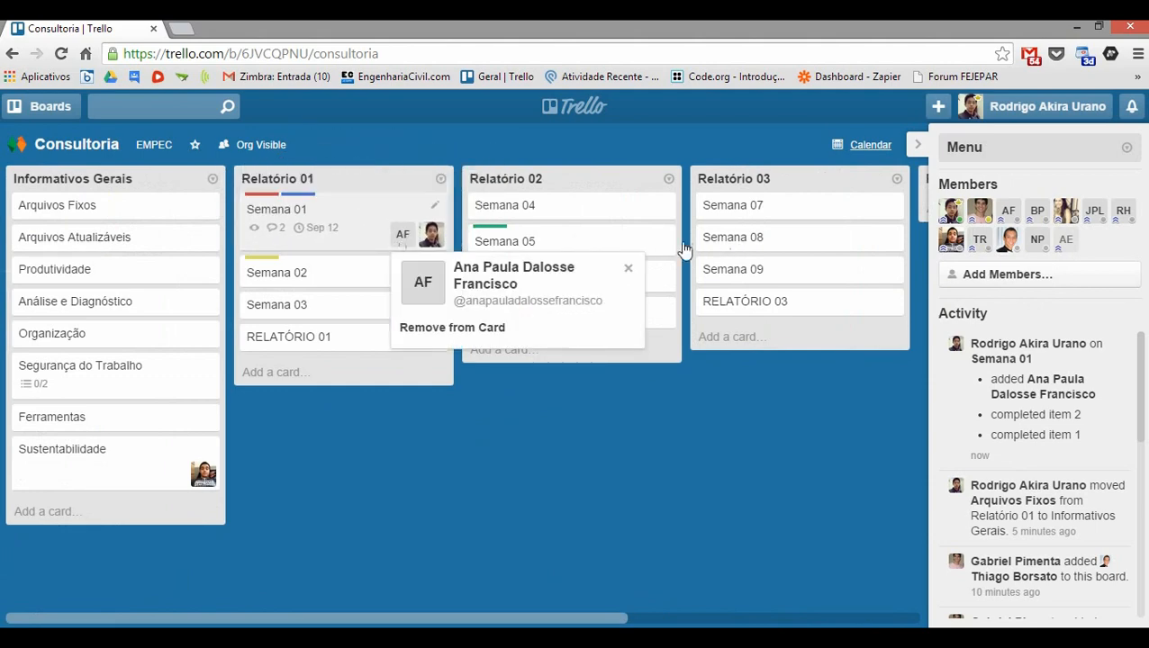
{"action": "left_click", "coordinate": [632, 268]}
Remove the member with initials AF from the Semana 01 card through its member list and close the card
{"action": "left_click", "coordinate": [385, 210]}
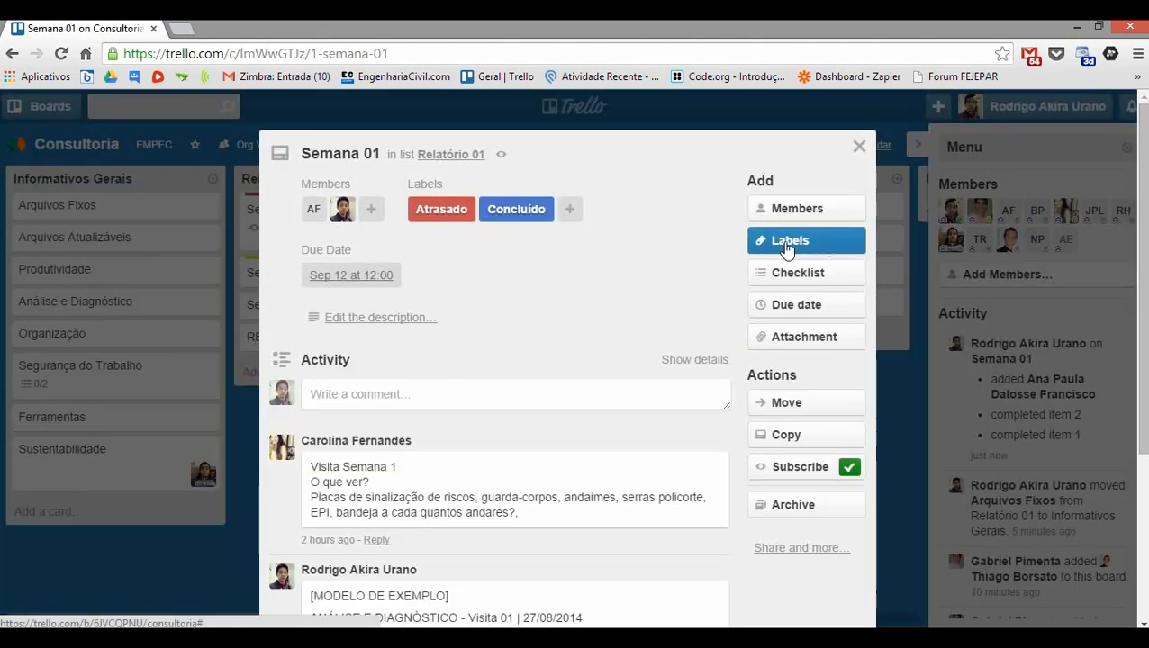
{"action": "left_click", "coordinate": [798, 212]}
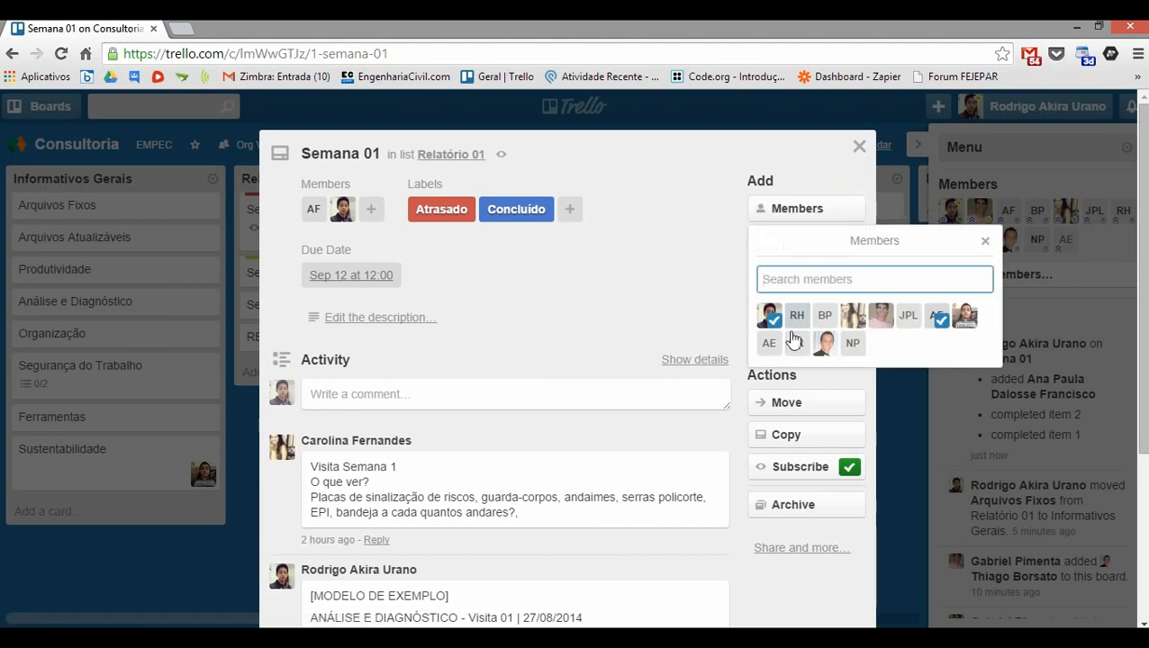
{"action": "left_click", "coordinate": [936, 317]}
{"action": "left_click", "coordinate": [984, 241]}
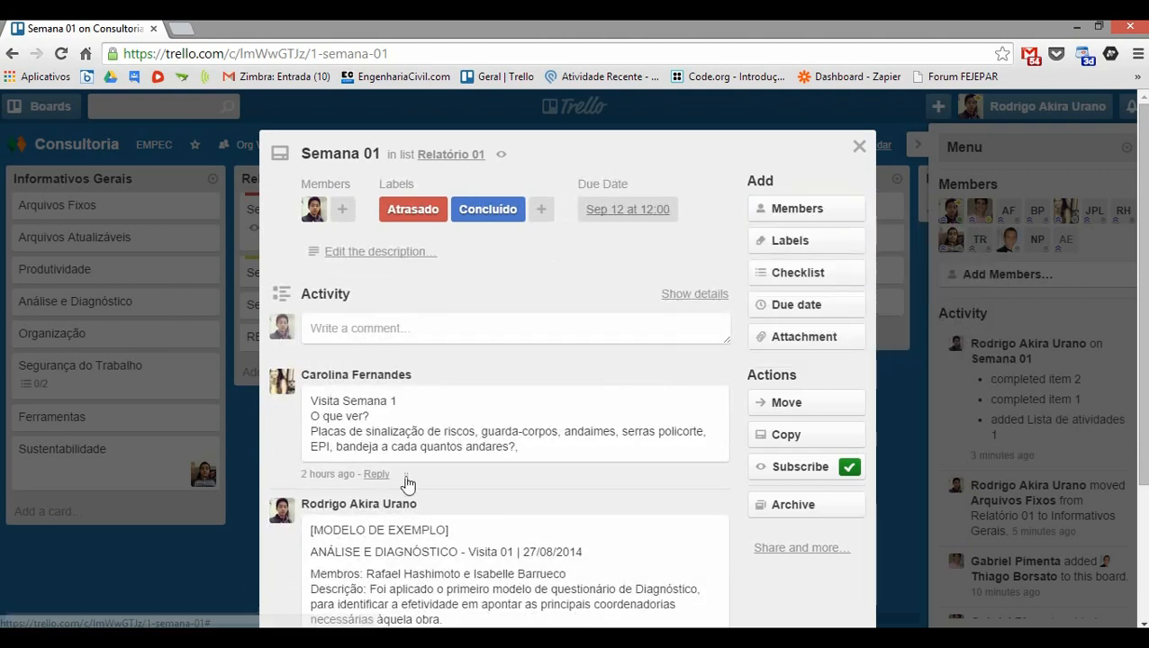
{"action": "left_click", "coordinate": [245, 598]}
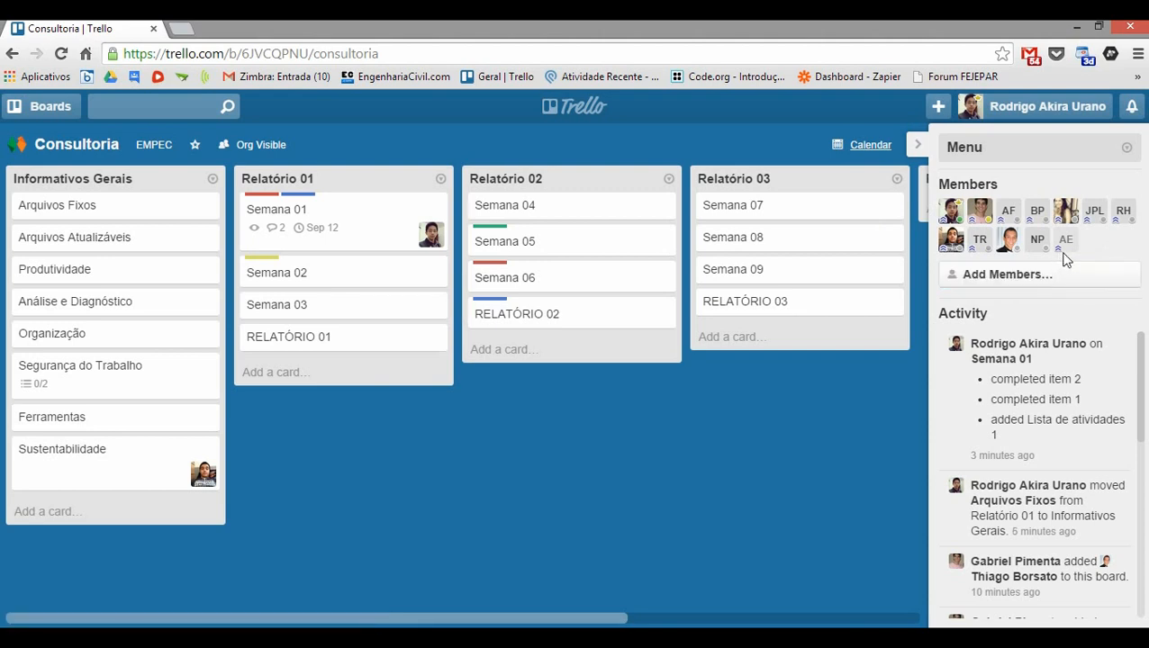
Look through the Consultoria board's activity history and return to its most recent entries
{"action": "scroll", "coordinate": [1039, 463], "scroll_direction": "down", "scroll_amount": 6}
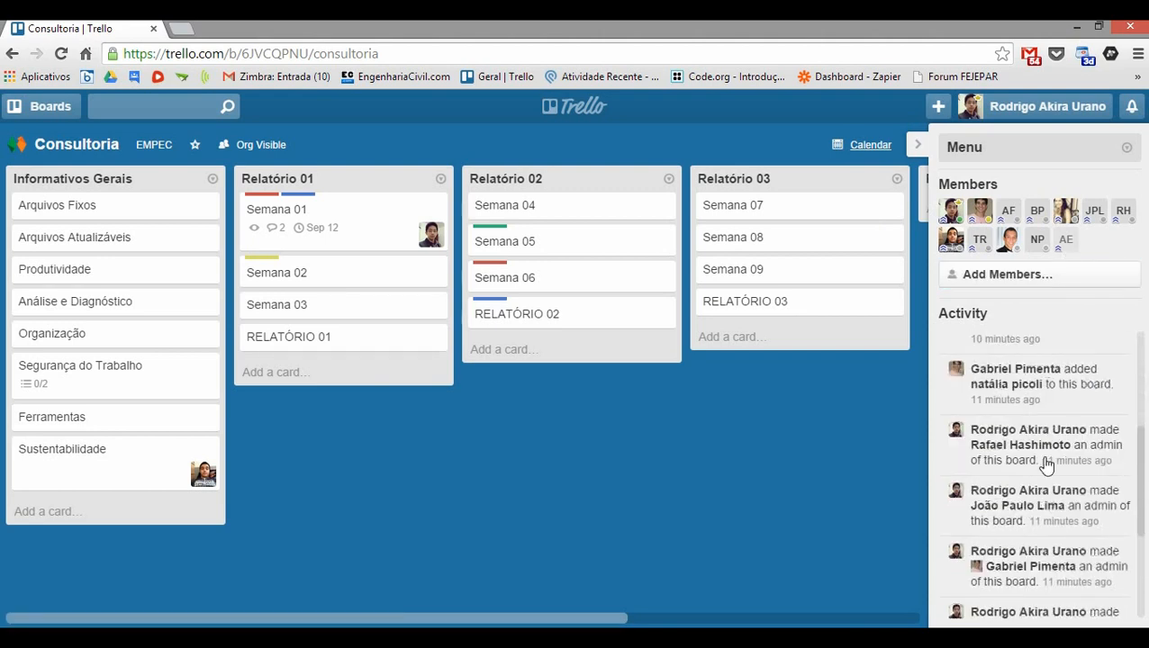
{"action": "scroll", "coordinate": [1062, 474], "scroll_direction": "up", "scroll_amount": 3}
{"action": "scroll", "coordinate": [1065, 475], "scroll_direction": "up", "scroll_amount": 3}
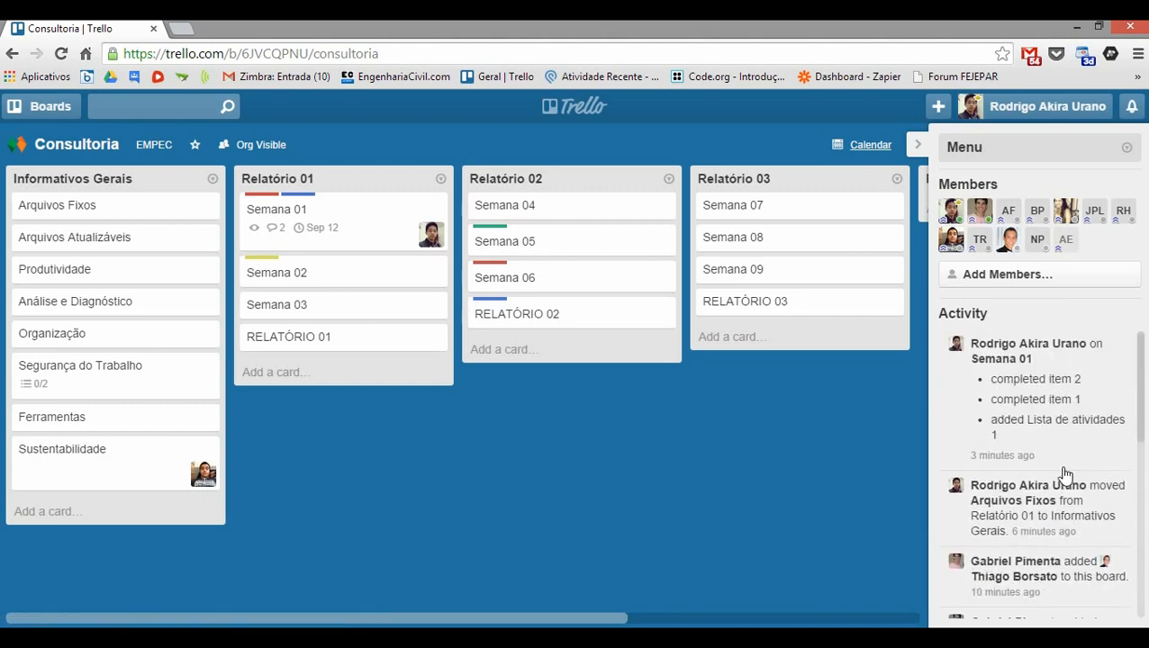
{"action": "scroll", "coordinate": [1055, 434], "scroll_direction": "down", "scroll_amount": 8}
{"action": "scroll", "coordinate": [1050, 429], "scroll_direction": "up", "scroll_amount": 8}
{"action": "scroll", "coordinate": [1080, 396], "scroll_direction": "down", "scroll_amount": 3}
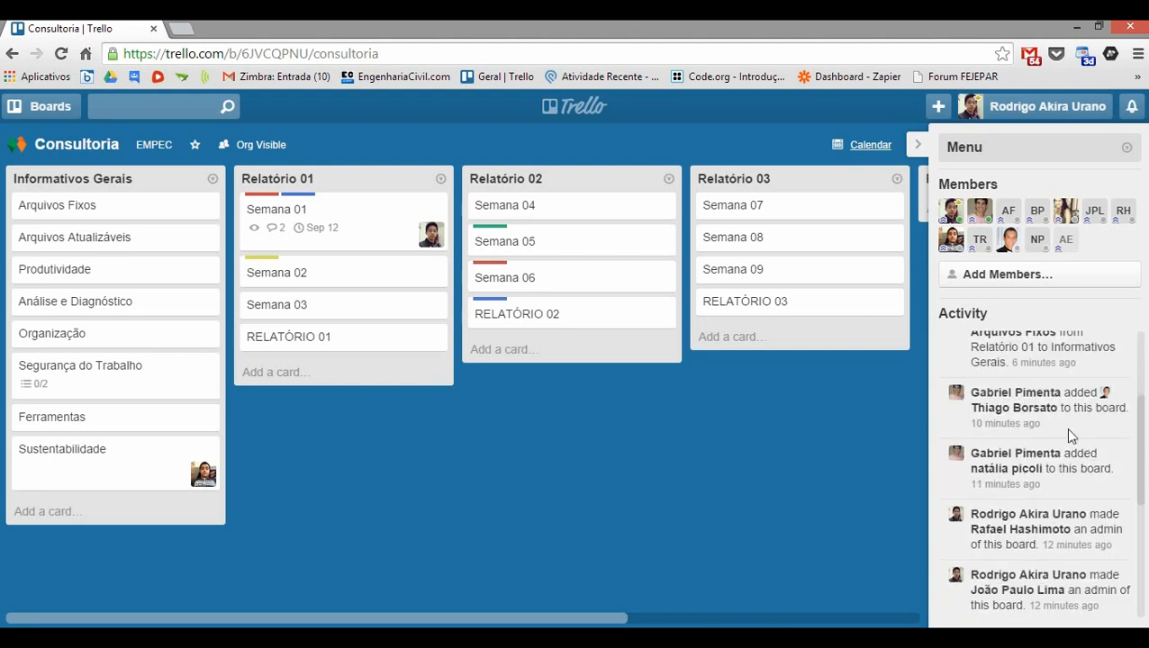
{"action": "double_click", "coordinate": [1081, 405]}
{"action": "left_click", "coordinate": [1088, 417]}
{"action": "scroll", "coordinate": [1089, 431], "scroll_direction": "up", "scroll_amount": 3}
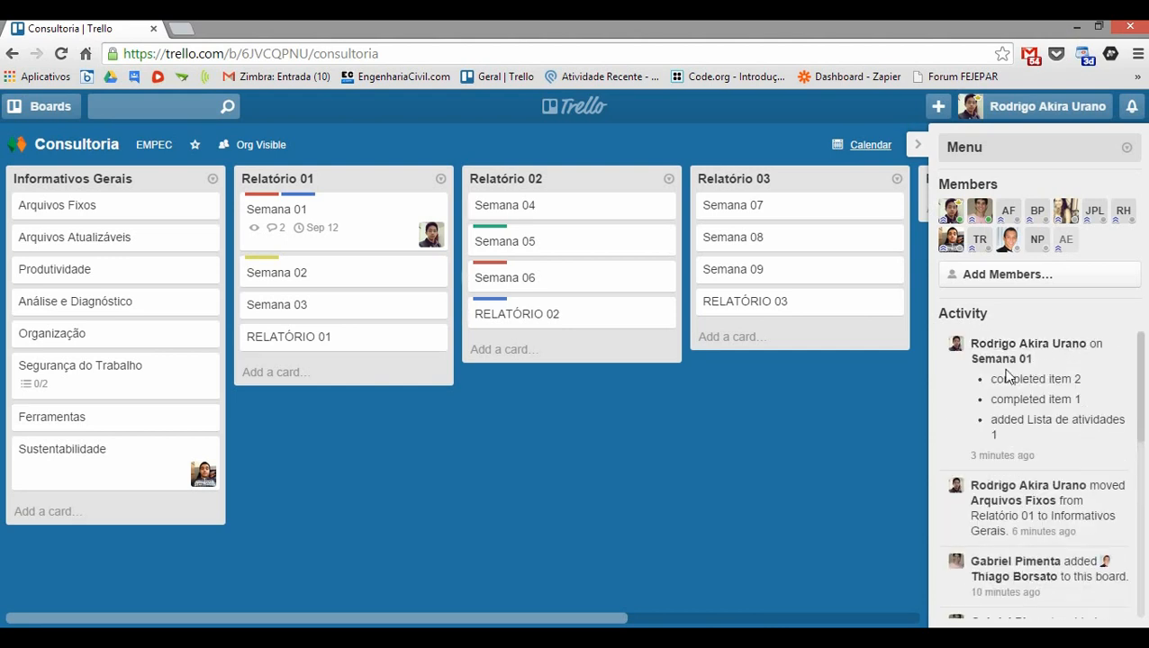
Examine the latest Semana 01 activity entries, view the account's notifications and close them
{"action": "left_click_drag", "start_coordinate": [999, 382], "coordinate": [1063, 421]}
{"action": "left_click", "coordinate": [1072, 420]}
{"action": "left_click", "coordinate": [1132, 106]}
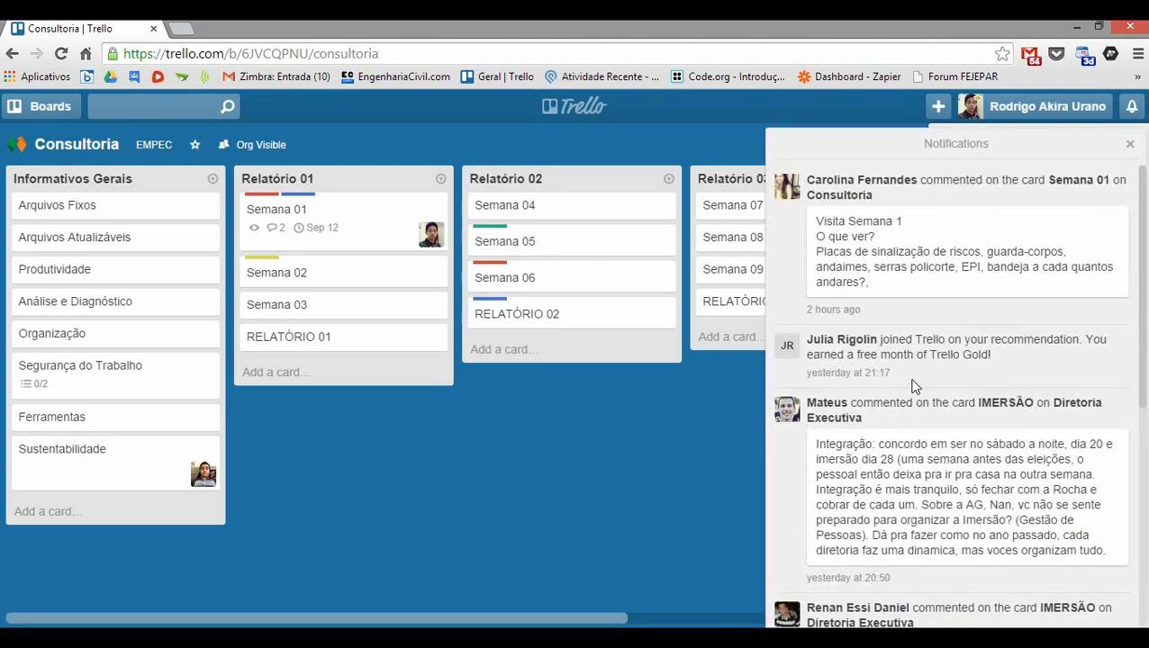
{"action": "left_click", "coordinate": [714, 467]}
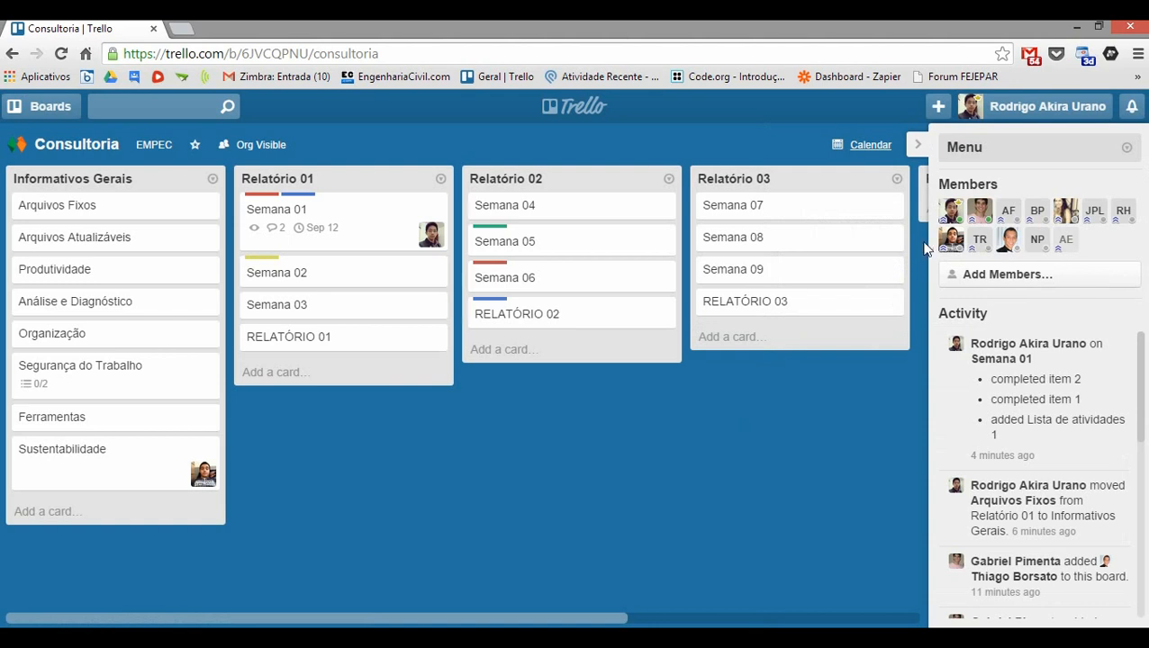
Filter the board's cards by the labels Programado, Atrasado and Concluído one at a time, clearing each filter
{"action": "left_click", "coordinate": [1020, 153]}
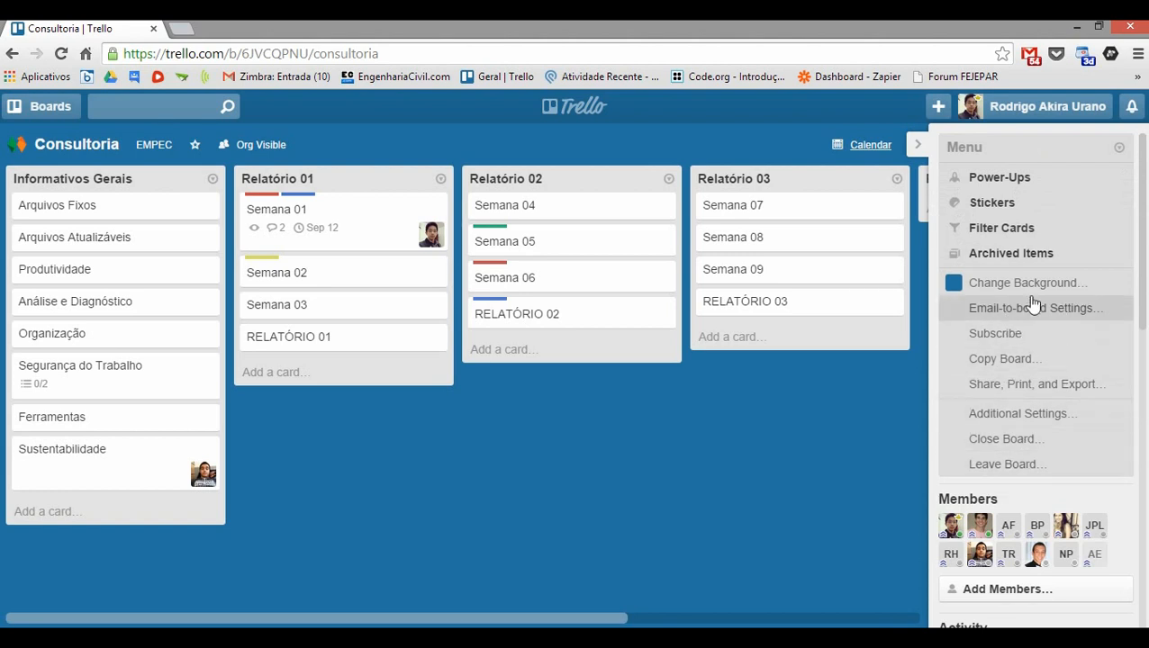
{"action": "left_click", "coordinate": [1059, 236]}
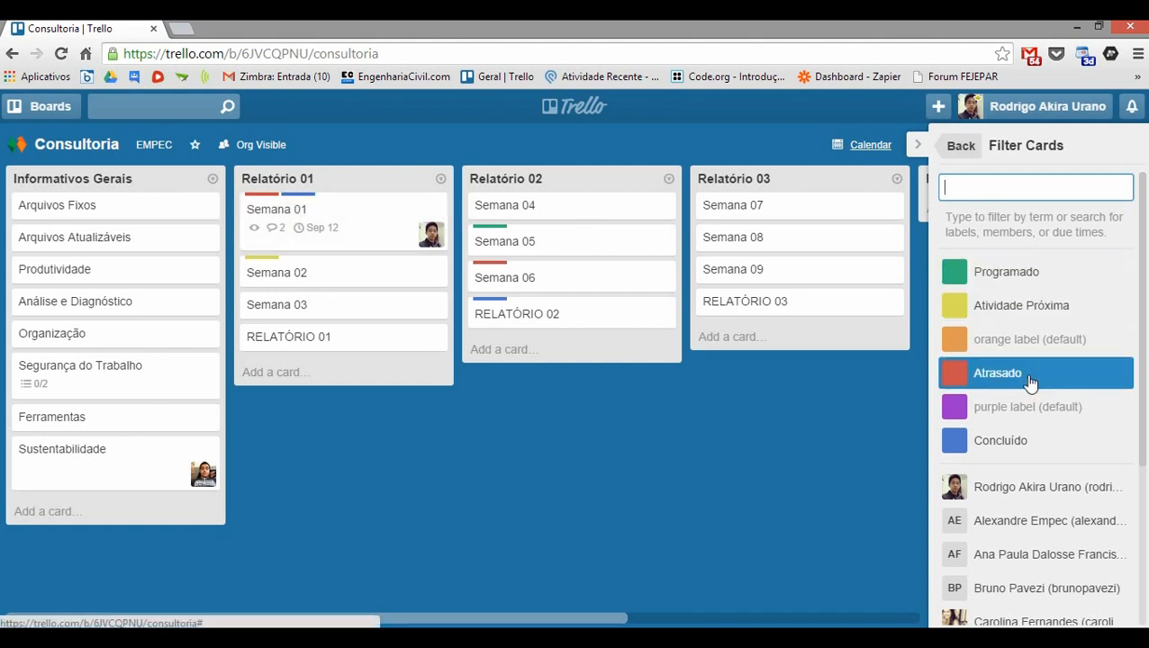
{"action": "left_click", "coordinate": [1010, 278]}
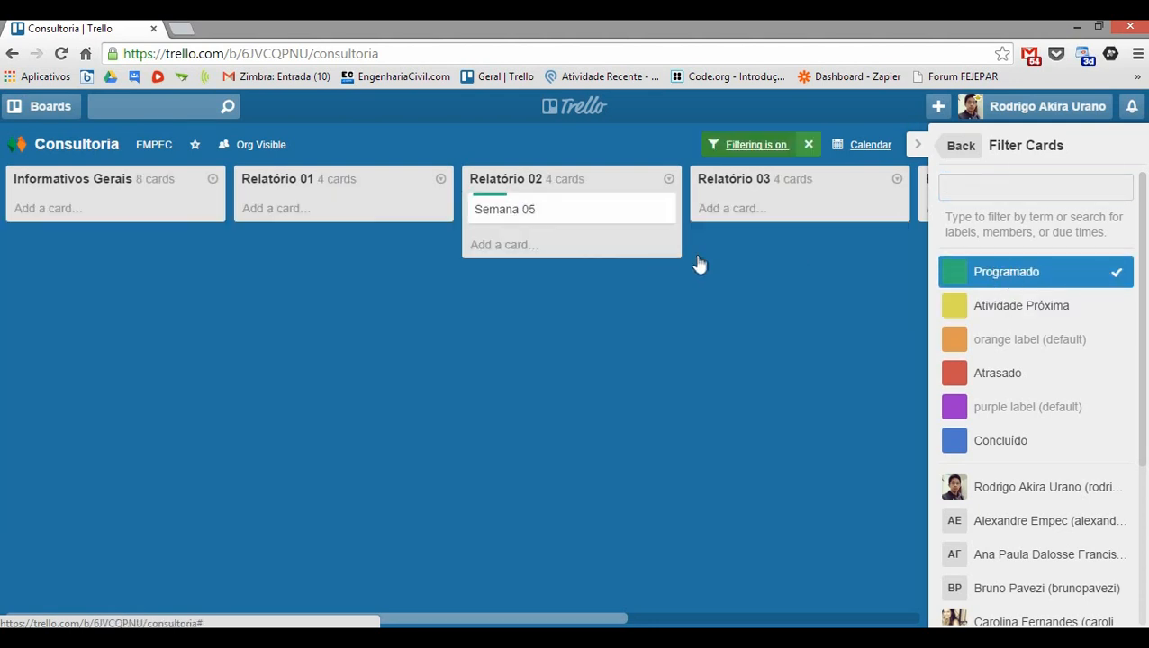
{"action": "left_click", "coordinate": [998, 276]}
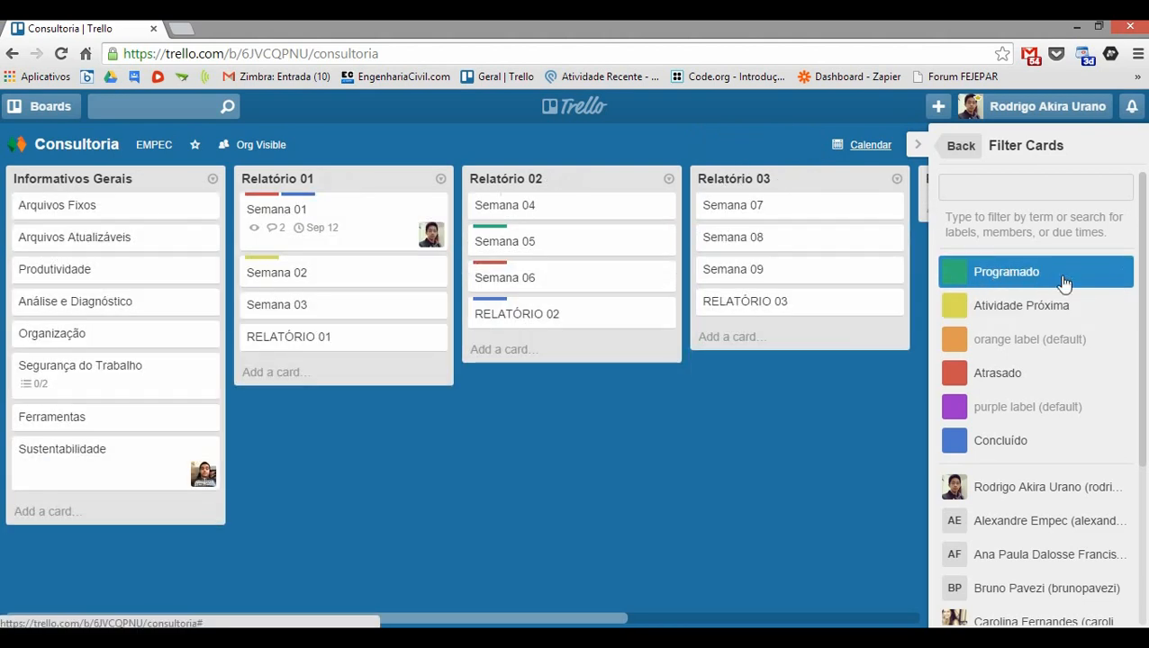
{"action": "left_click", "coordinate": [1064, 377]}
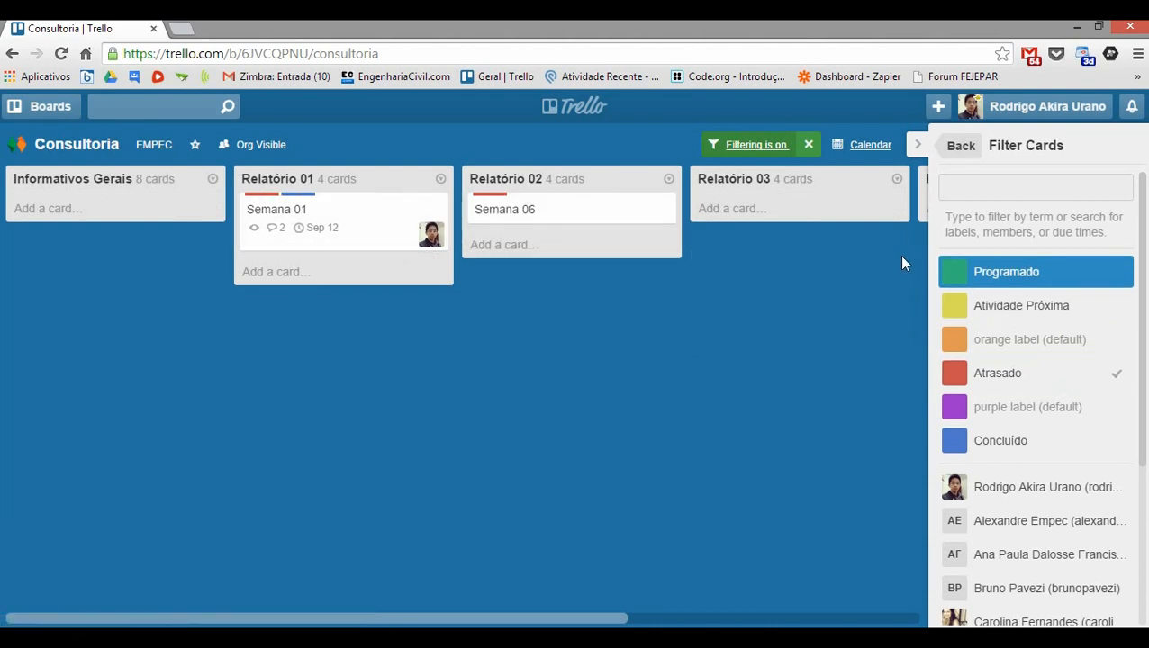
{"action": "left_click", "coordinate": [1033, 385]}
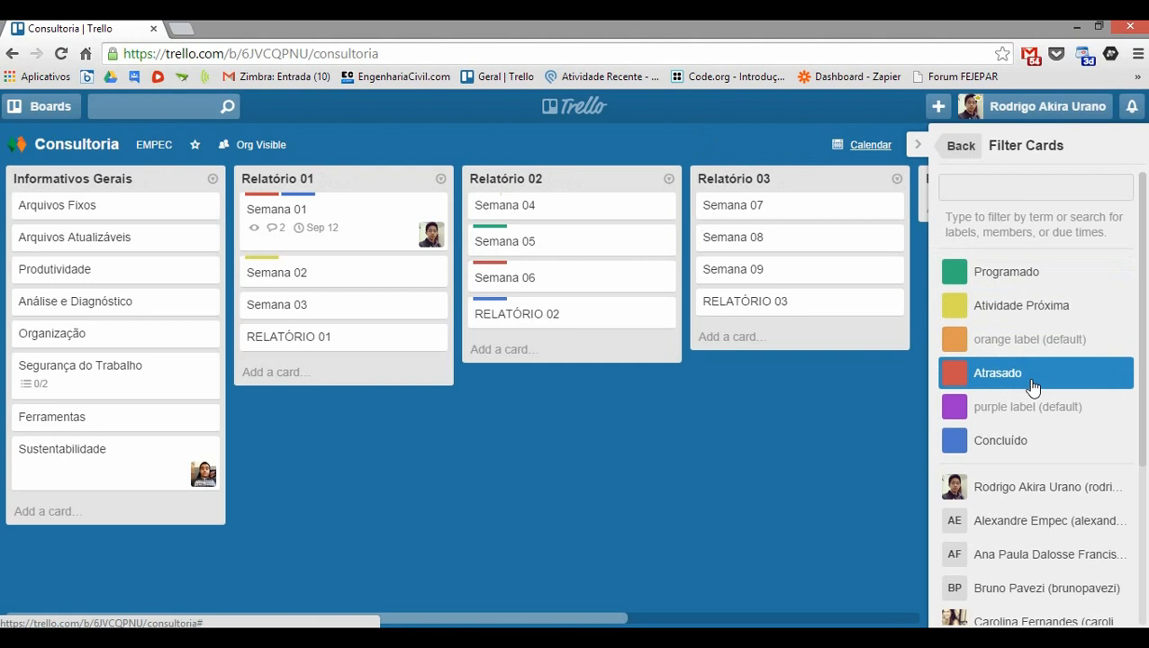
{"action": "left_click", "coordinate": [1016, 444]}
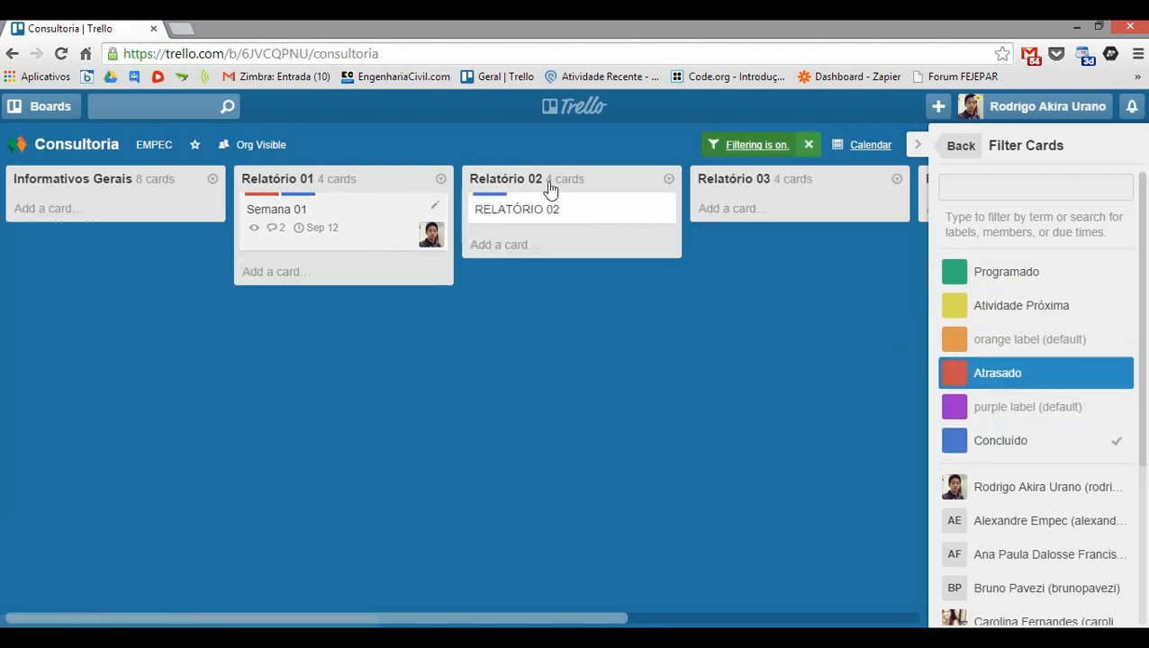
{"action": "left_click", "coordinate": [1033, 439]}
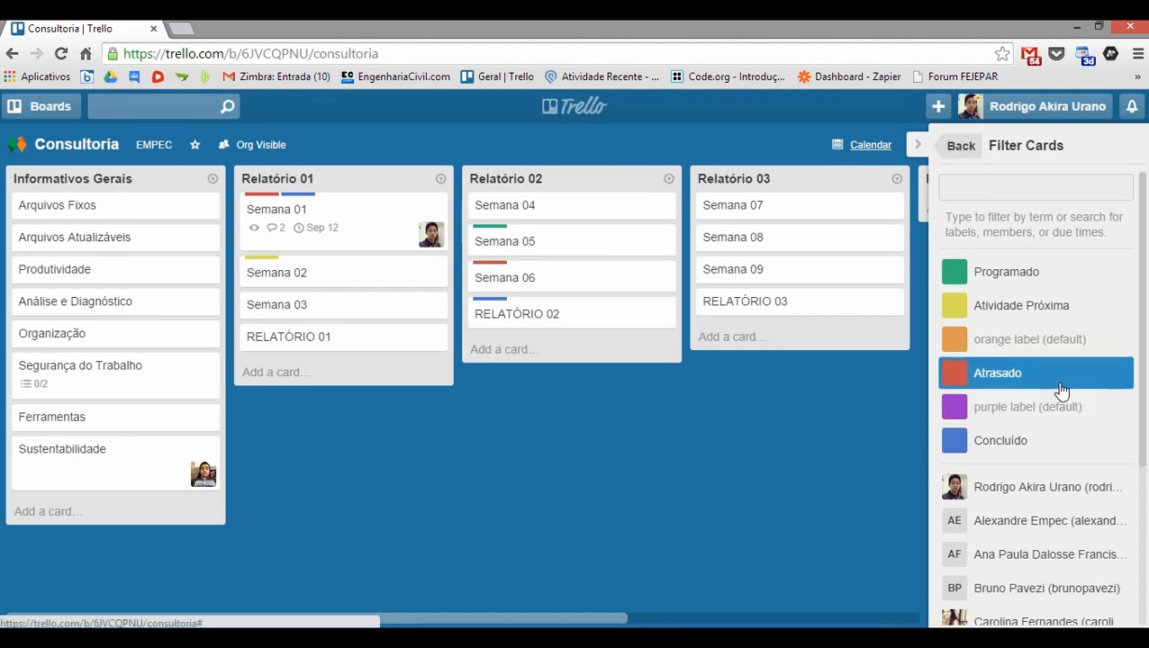
Filter the cards by the Semana 01 card's member and by the Sustentabilidade card's member in turn, clearing each filter
{"action": "scroll", "coordinate": [1059, 403], "scroll_direction": "down", "scroll_amount": 3}
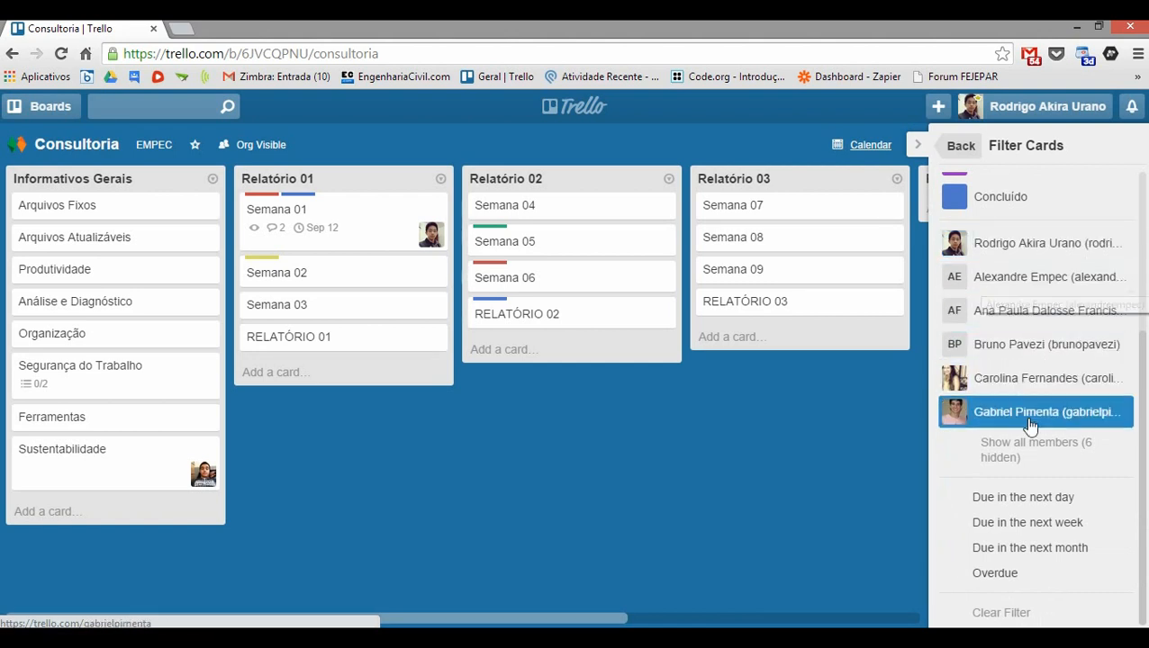
{"action": "left_click", "coordinate": [1076, 243]}
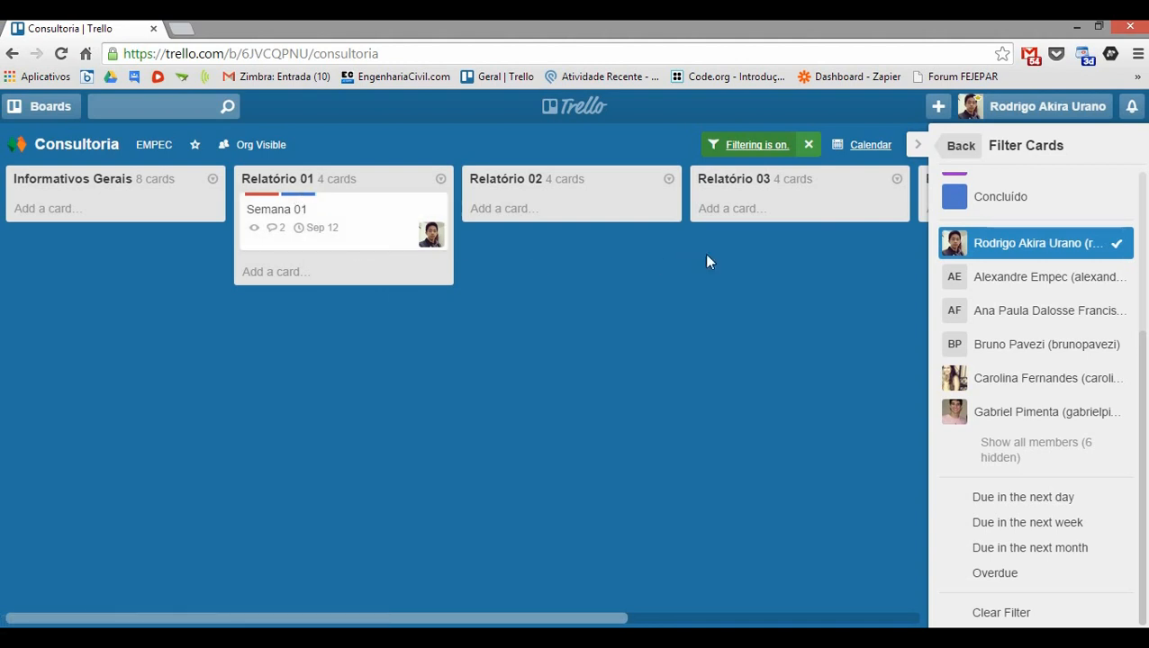
{"action": "left_click", "coordinate": [1091, 245]}
{"action": "left_click", "coordinate": [1012, 458]}
{"action": "scroll", "coordinate": [972, 382], "scroll_direction": "down", "scroll_amount": 3}
{"action": "left_click", "coordinate": [1053, 366]}
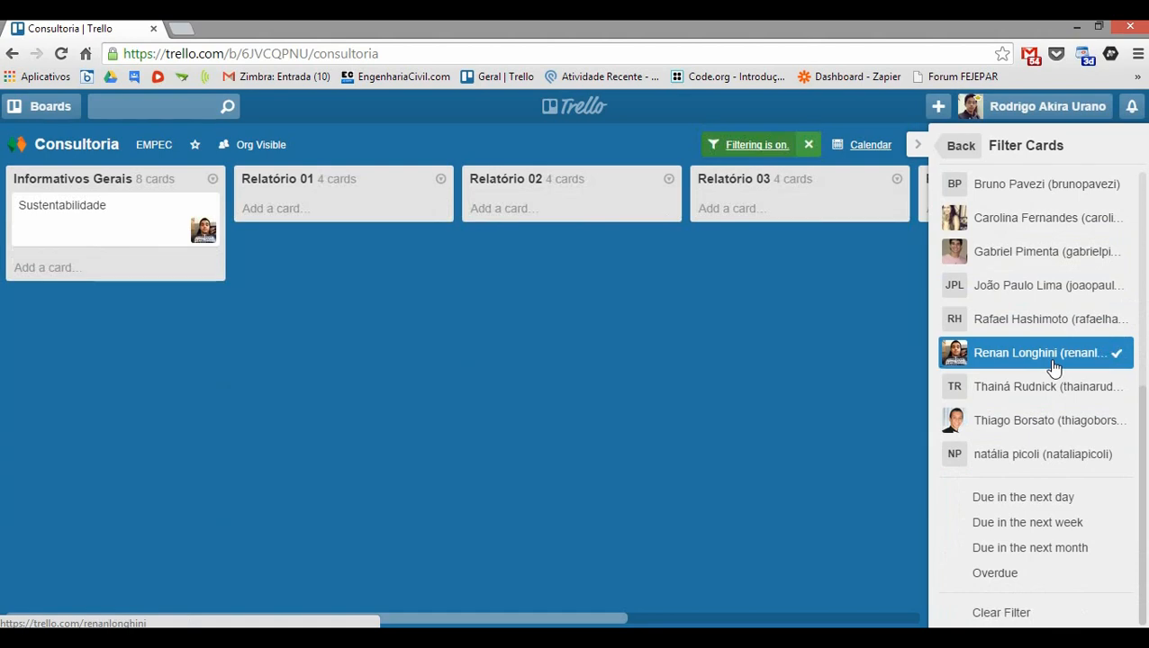
{"action": "left_click", "coordinate": [1054, 355]}
Filter the cards by due in the next day, next week, next month and overdue in turn, clearing each filter
{"action": "scroll", "coordinate": [1051, 369], "scroll_direction": "up", "scroll_amount": 5}
{"action": "scroll", "coordinate": [1049, 365], "scroll_direction": "down", "scroll_amount": 5}
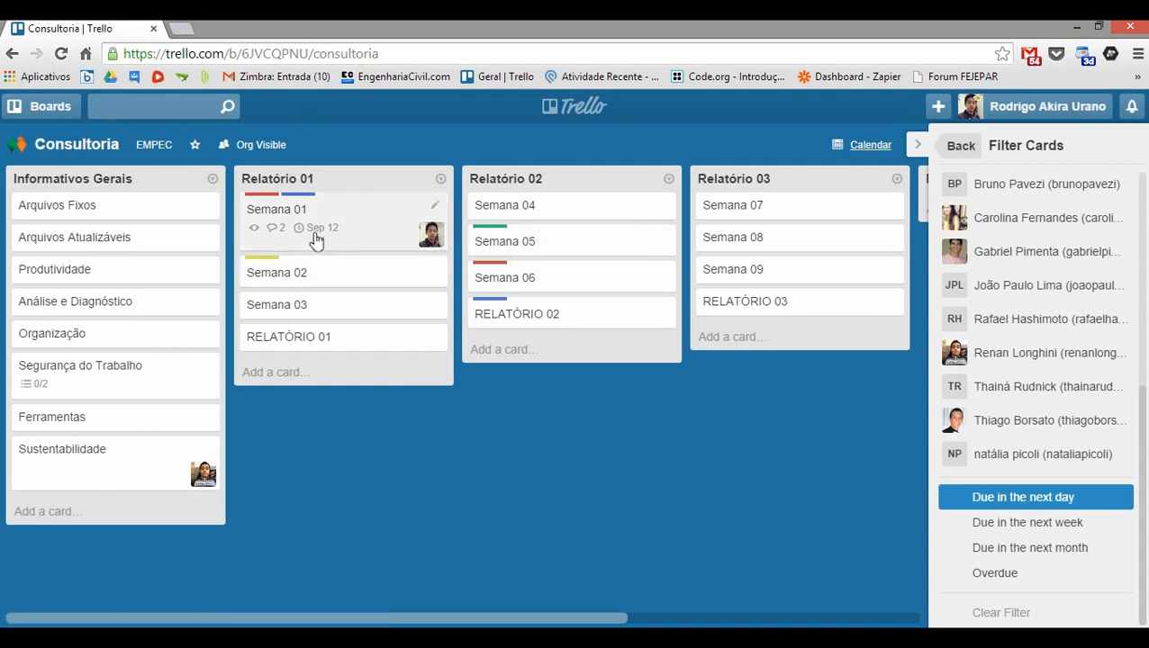
{"action": "left_click", "coordinate": [1082, 503]}
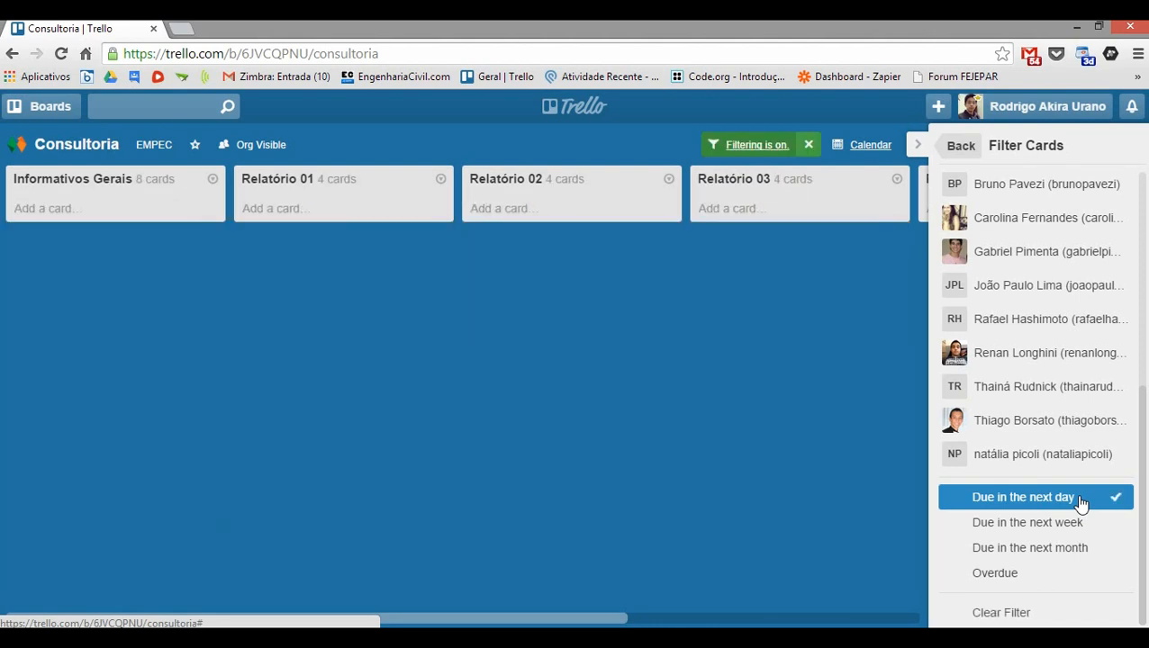
{"action": "left_click", "coordinate": [1082, 504]}
{"action": "left_click", "coordinate": [1084, 522]}
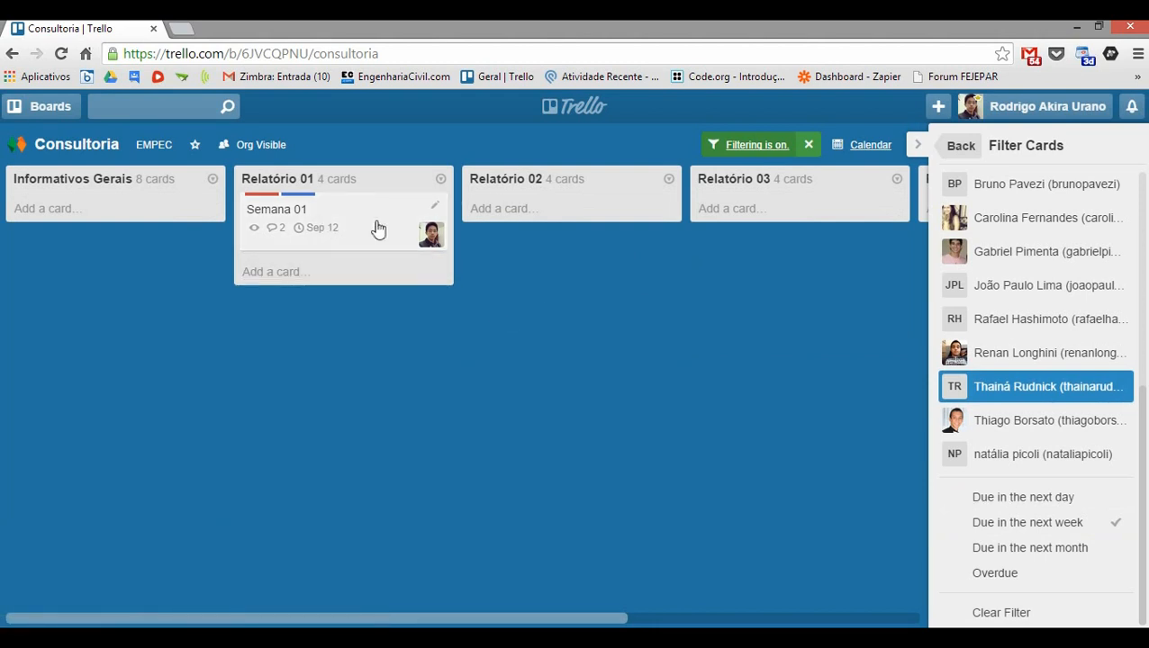
{"action": "left_click", "coordinate": [1108, 532]}
{"action": "left_click", "coordinate": [1097, 553]}
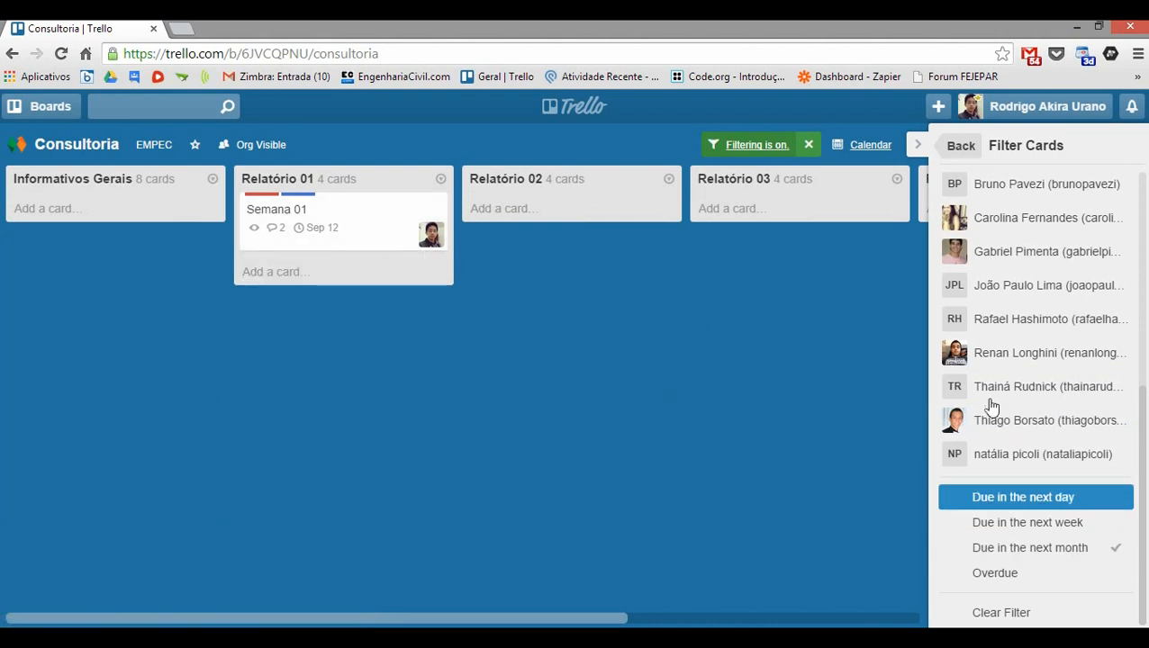
{"action": "left_click", "coordinate": [1096, 553]}
{"action": "left_click", "coordinate": [1049, 580]}
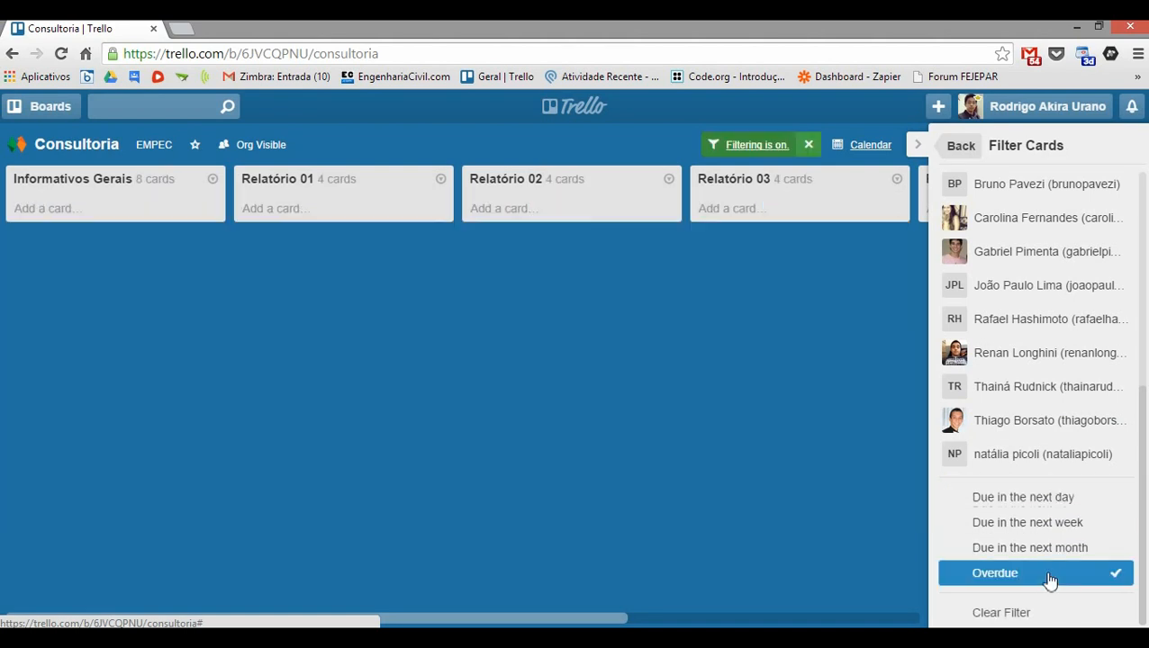
{"action": "left_click", "coordinate": [1048, 580]}
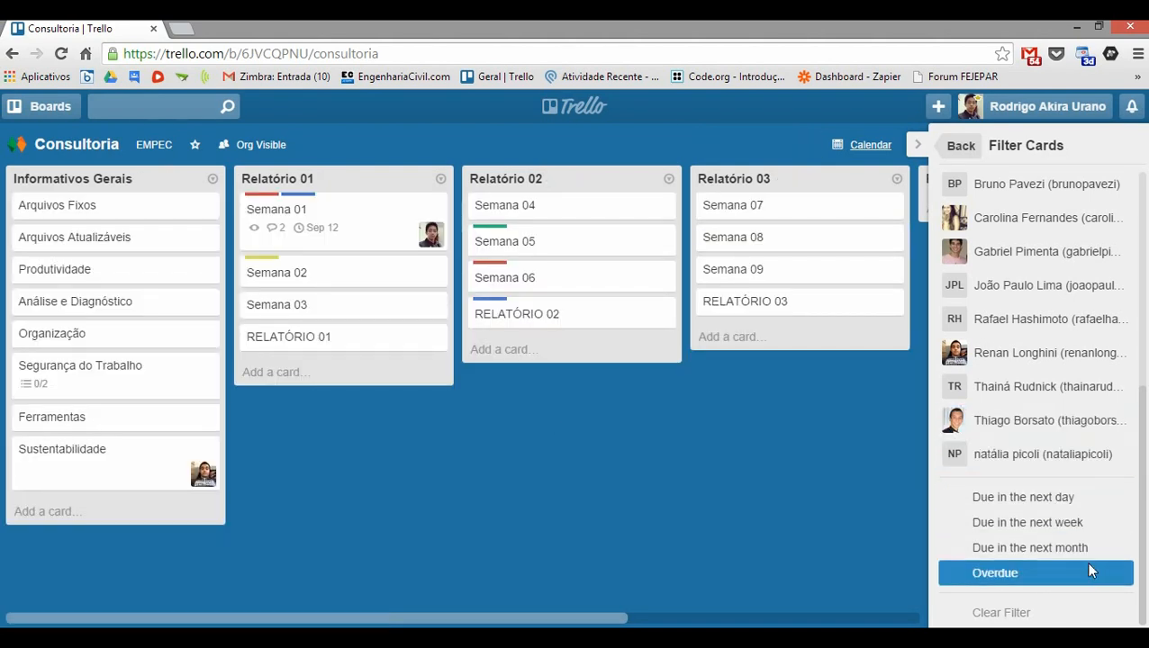
Filter the board's cards by the term "semana", clear it and filter them by "análise" instead
{"action": "scroll", "coordinate": [1038, 539], "scroll_direction": "up", "scroll_amount": 4}
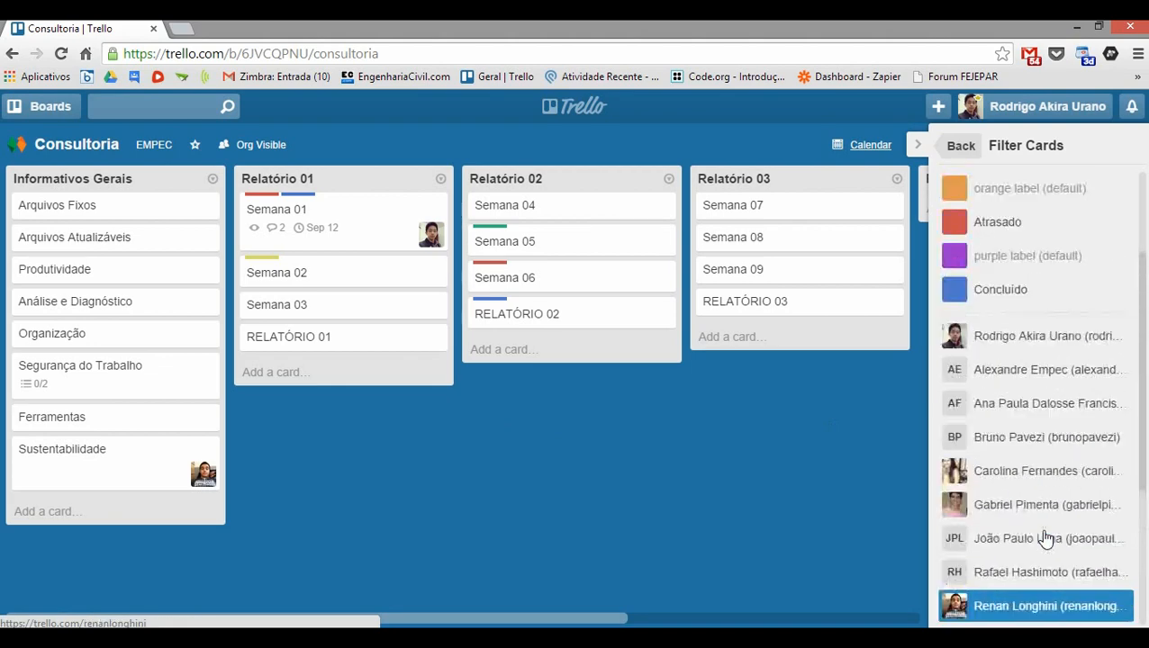
{"action": "scroll", "coordinate": [1038, 540], "scroll_direction": "down", "scroll_amount": 4}
{"action": "scroll", "coordinate": [1018, 615], "scroll_direction": "up", "scroll_amount": 6}
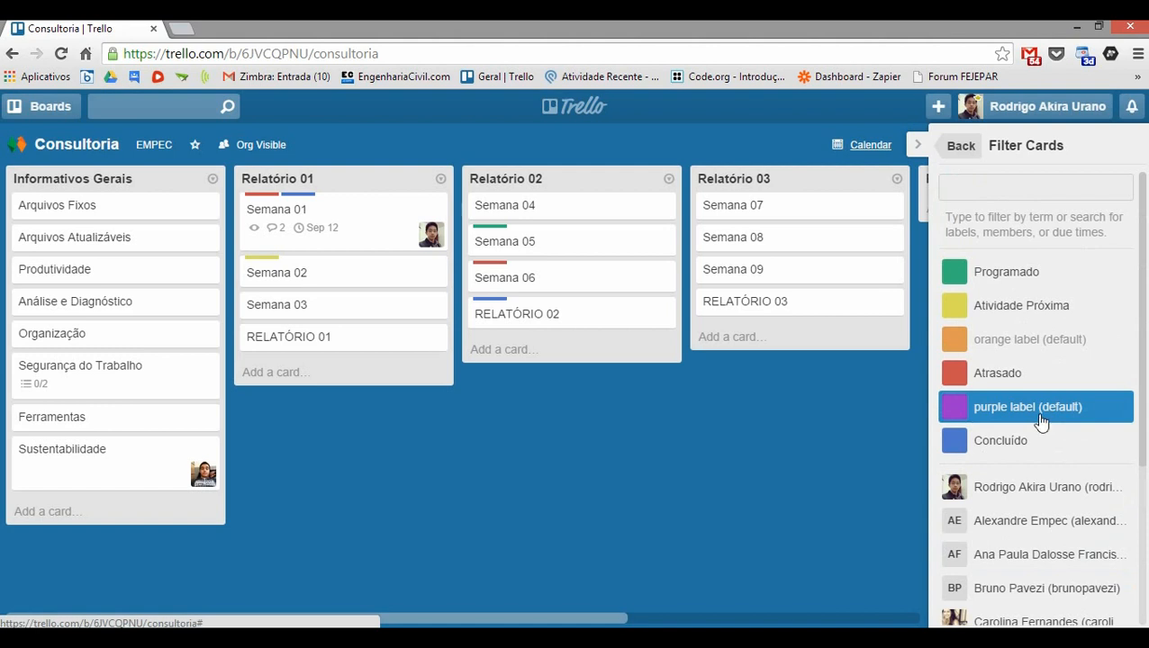
{"action": "left_click", "coordinate": [1051, 189]}
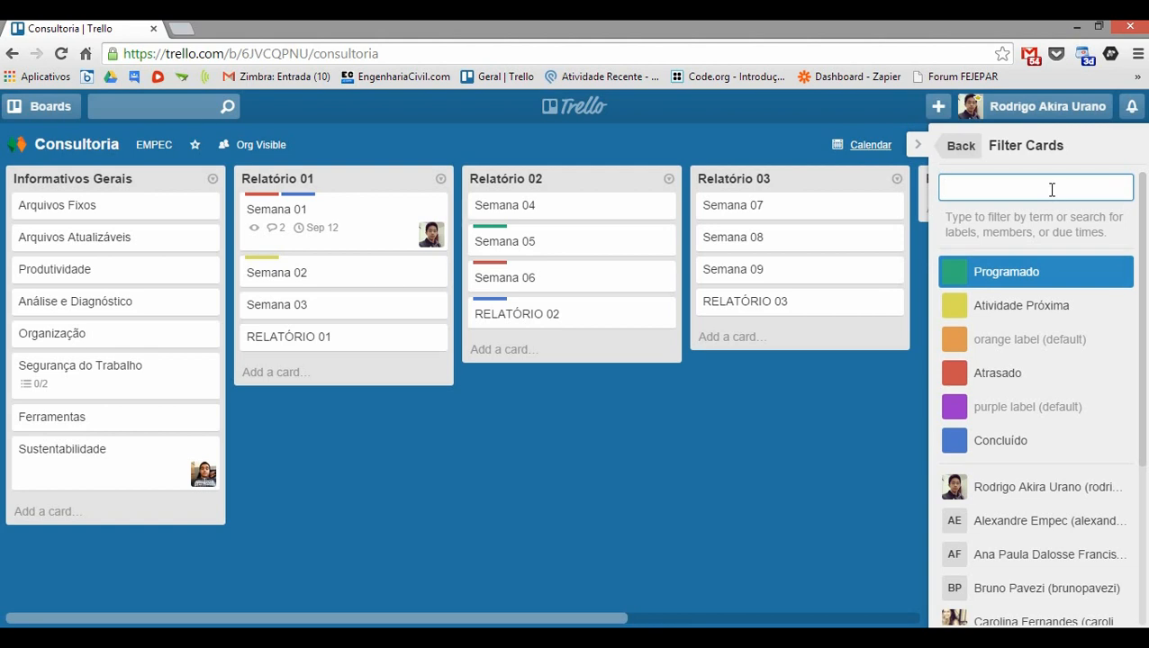
{"action": "type", "text": "semana"}
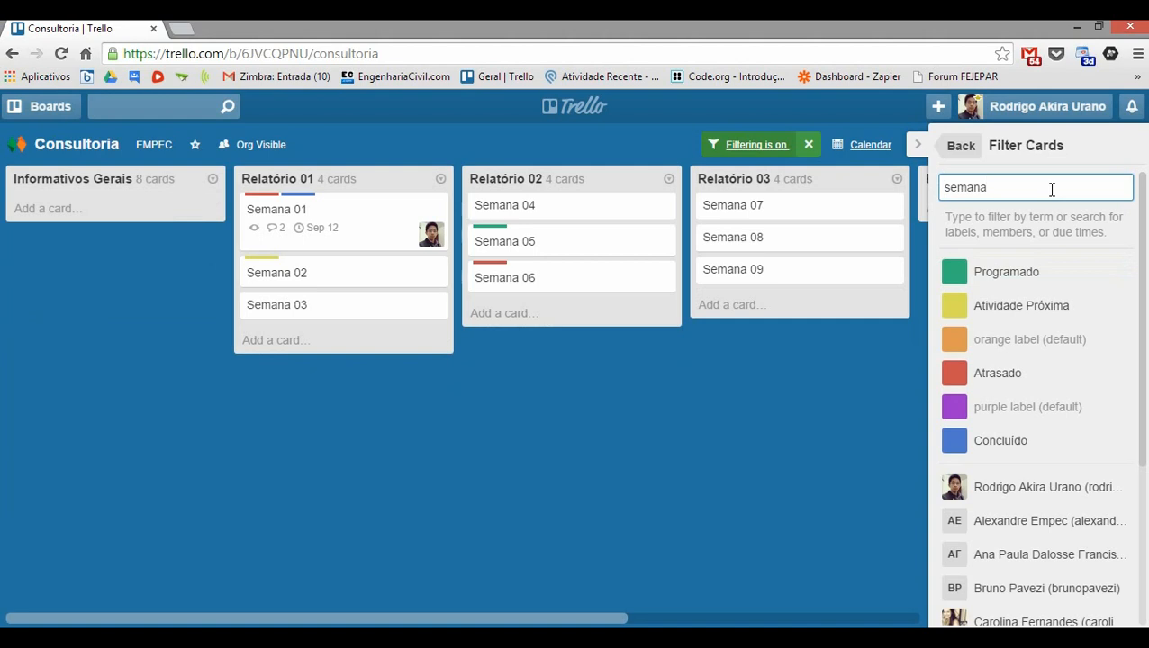
{"action": "key", "text": "BackSpace"}
{"action": "key", "text": "BackSpace"}
{"action": "key", "text": "BackSpace"}
{"action": "key", "text": "BackSpace"}
{"action": "key", "text": "BackSpace"}
{"action": "key", "text": "BackSpace"}
{"action": "type", "text": "semana"}
{"action": "key", "text": "BackSpace"}
{"action": "key", "text": "BackSpace"}
{"action": "key", "text": "BackSpace"}
{"action": "key", "text": "BackSpace"}
{"action": "key", "text": "BackSpace"}
{"action": "key", "text": "BackSpace"}
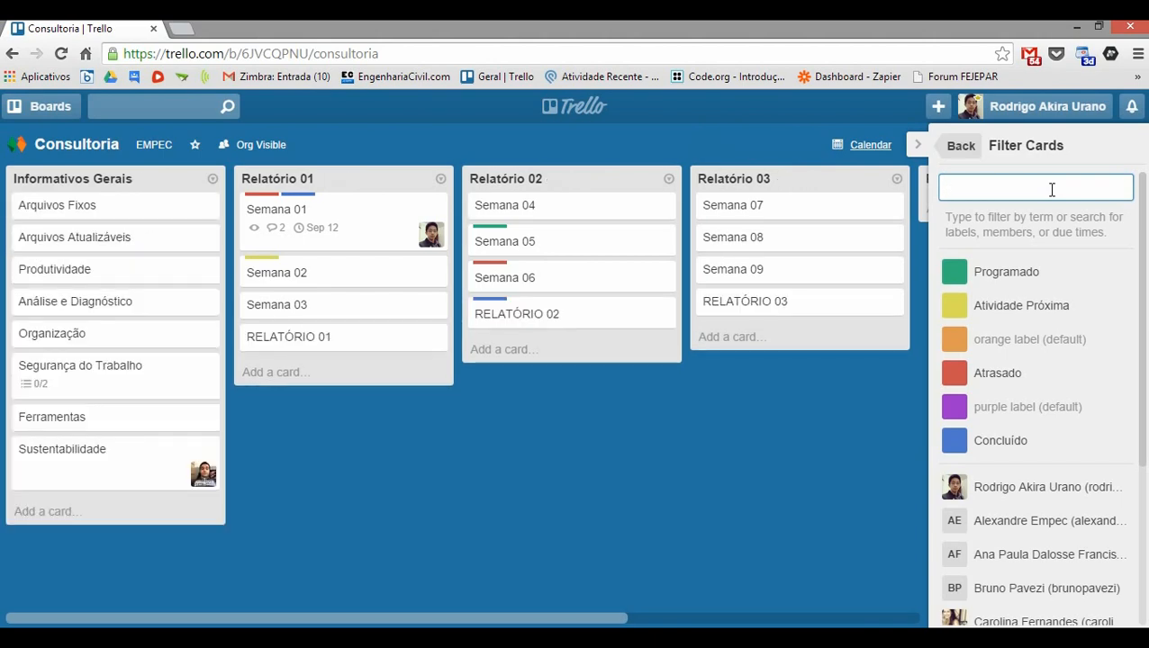
{"action": "type", "text": "análise"}
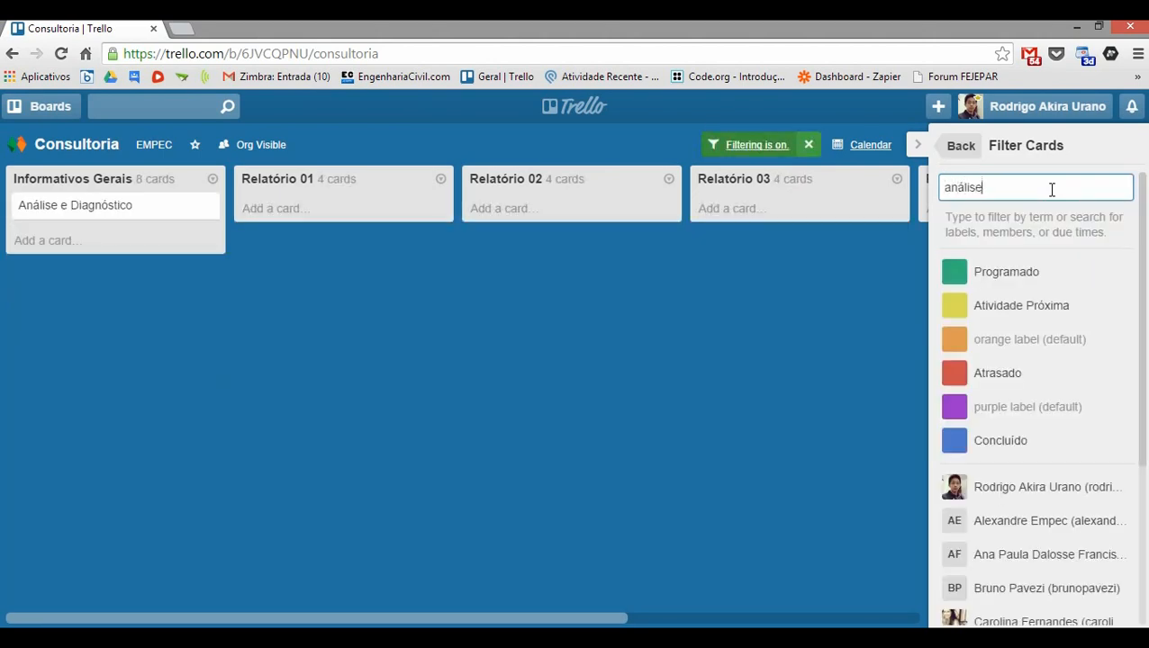
Clear the term "análise", filter the cards by "rela", clear that term too and return to the board menu
{"action": "key", "text": "BackSpace"}
{"action": "key", "text": "BackSpace"}
{"action": "key", "text": "BackSpace"}
{"action": "key", "text": "BackSpace"}
{"action": "key", "text": "BackSpace"}
{"action": "key", "text": "BackSpace"}
{"action": "key", "text": "BackSpace"}
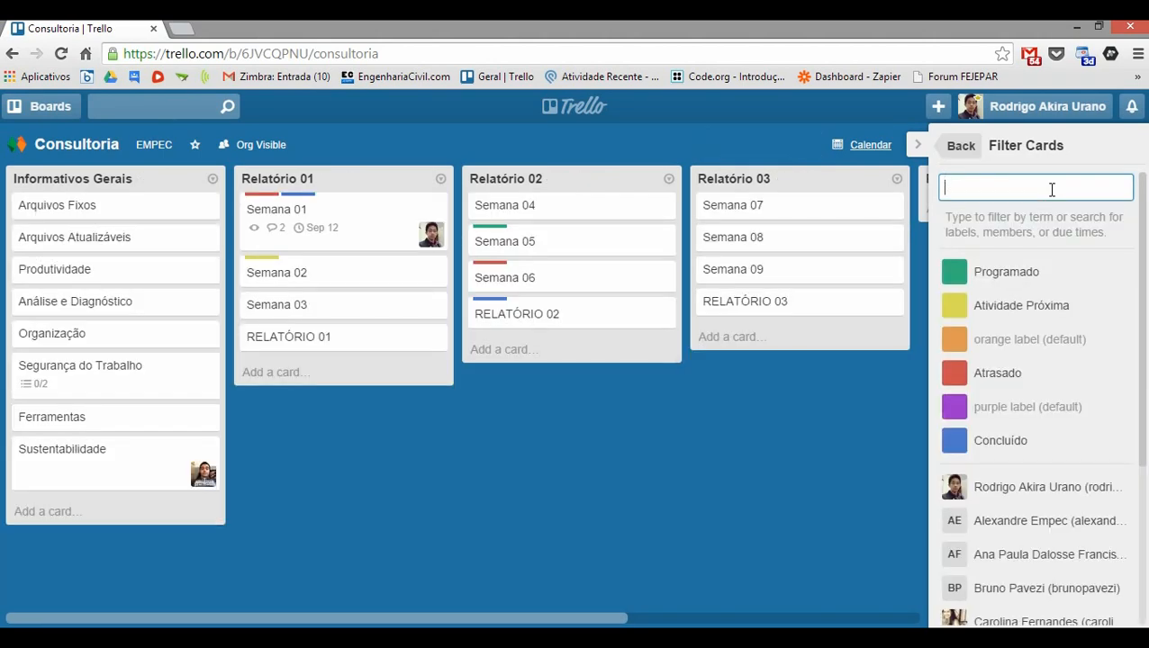
{"action": "type", "text": "rela"}
{"action": "key", "text": "BackSpace"}
{"action": "key", "text": "BackSpace"}
{"action": "key", "text": "BackSpace"}
{"action": "key", "text": "BackSpace"}
{"action": "key", "text": "BackSpace"}
{"action": "key", "text": "BackSpace"}
{"action": "key", "text": "BackSpace"}
{"action": "key", "text": "BackSpace"}
{"action": "key", "text": "BackSpace"}
{"action": "left_click", "coordinate": [963, 149]}
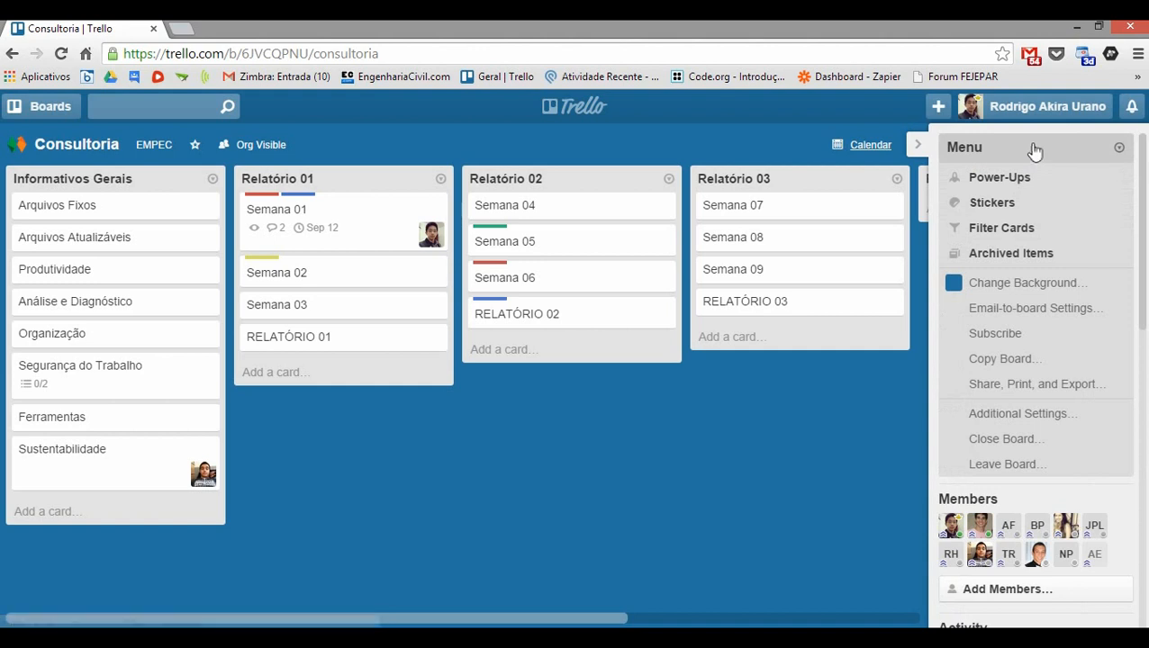
View the details of the Semana 01 card in the Relatório 01 list and close it
{"action": "scroll", "coordinate": [1035, 149], "scroll_direction": "down", "scroll_amount": 4}
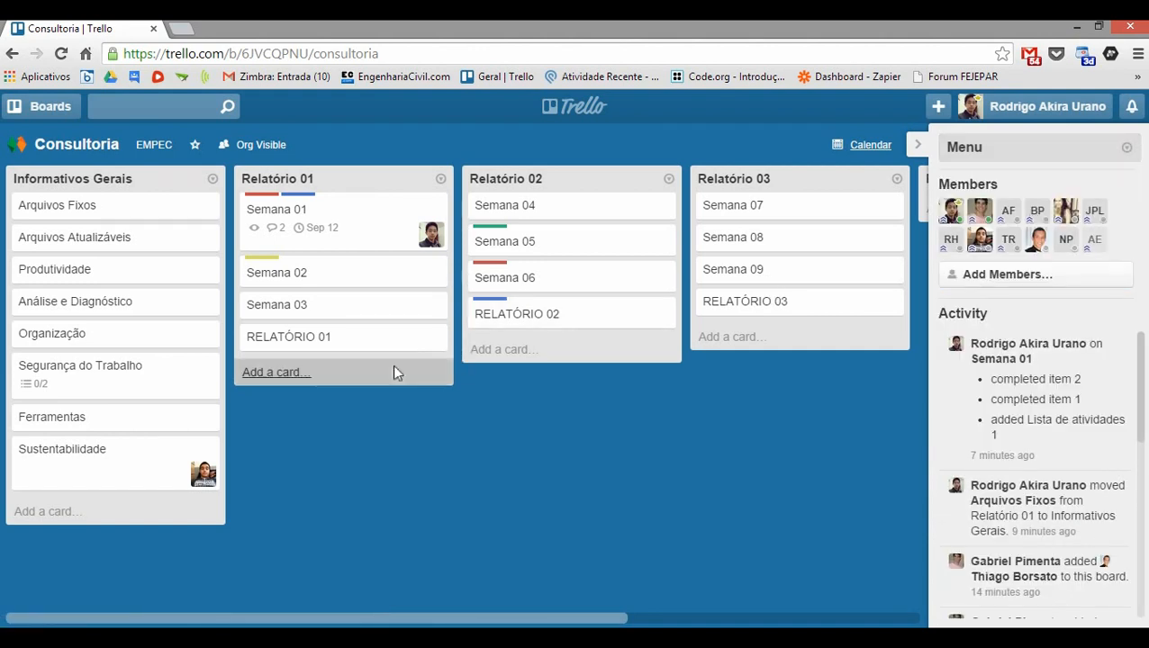
{"action": "left_click", "coordinate": [342, 212]}
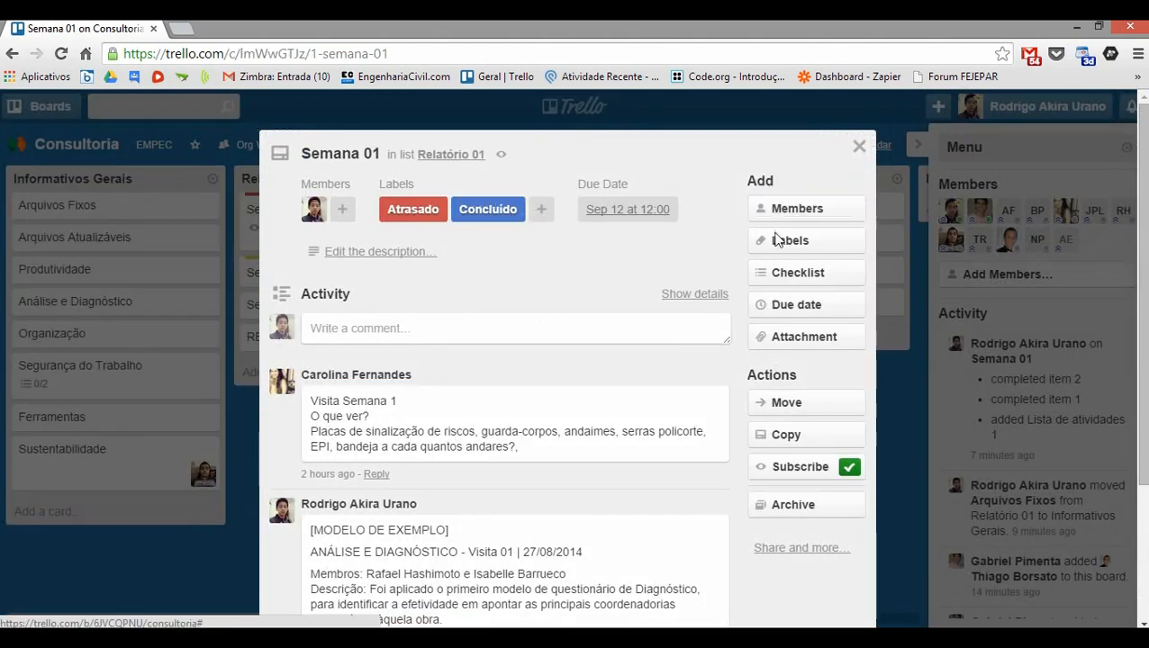
{"action": "left_click", "coordinate": [897, 391]}
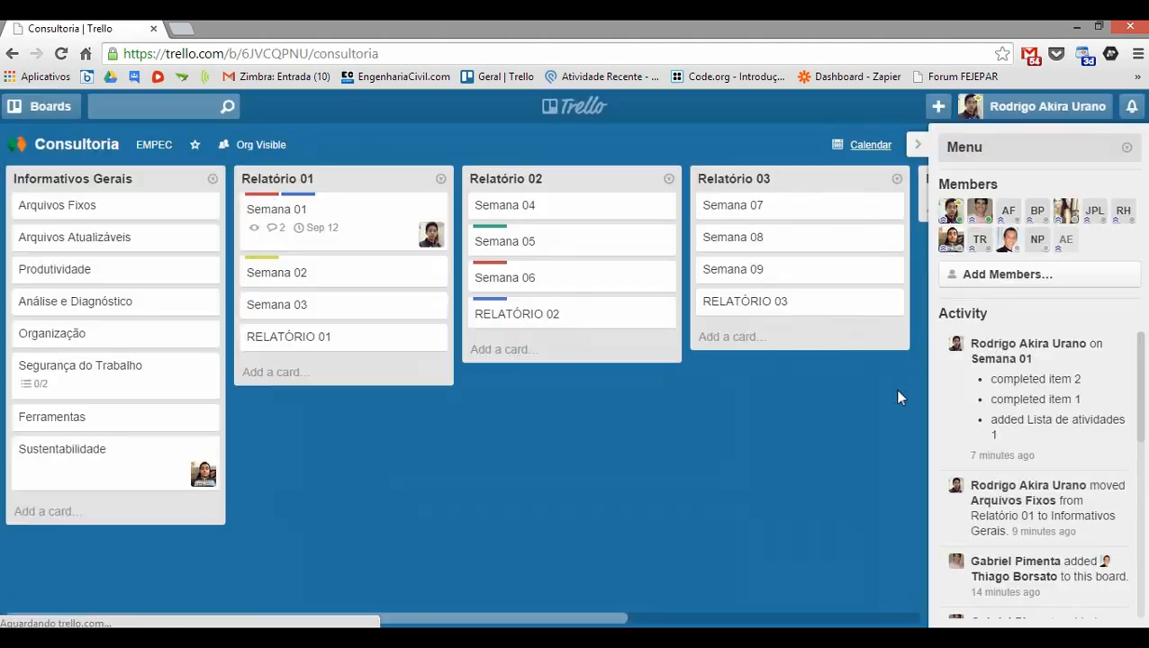
{"action": "right_click", "coordinate": [982, 224]}
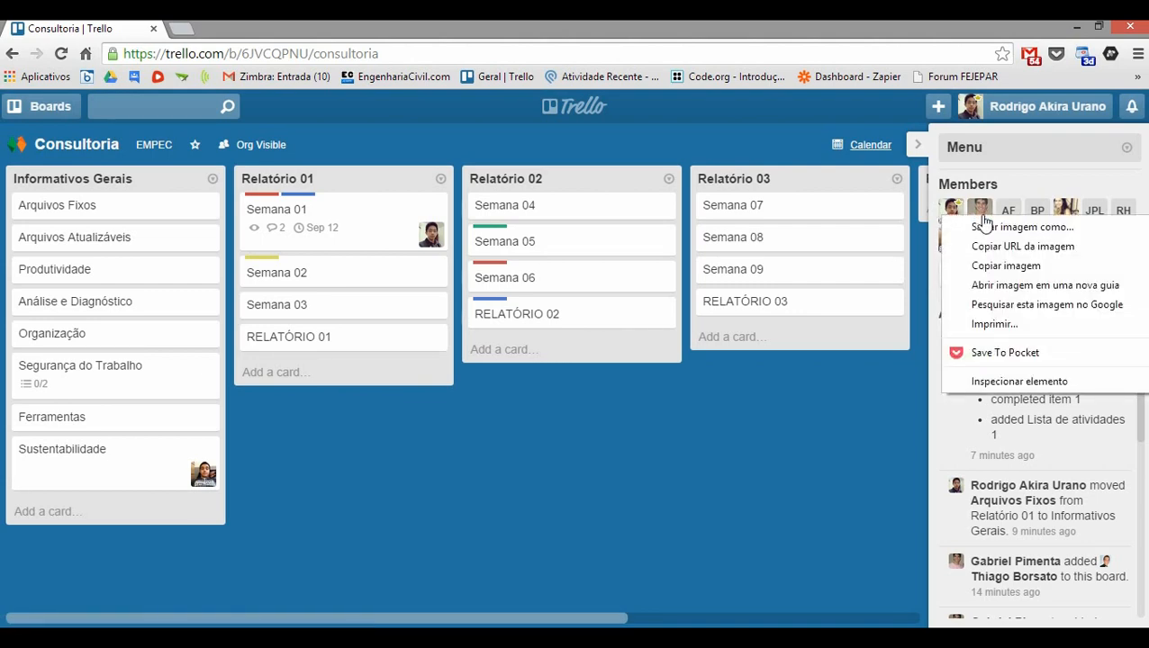
{"action": "left_click", "coordinate": [864, 306]}
{"action": "left_click", "coordinate": [865, 306]}
{"action": "left_click", "coordinate": [897, 392]}
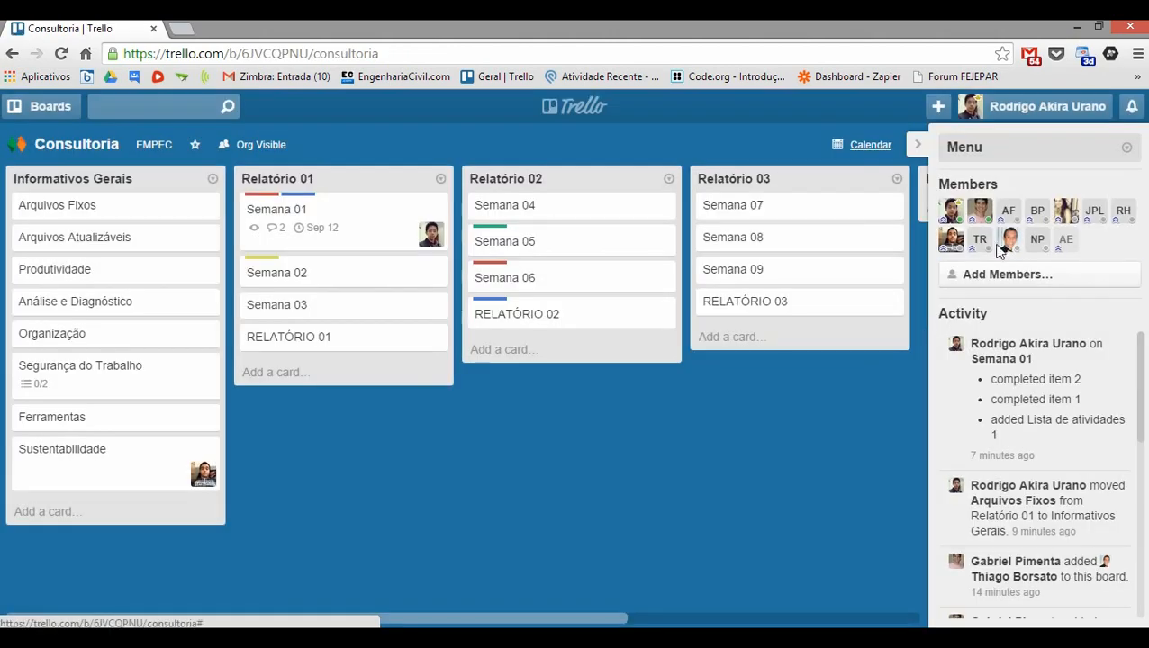
View the permission options of the second board member and close them without changing the role
{"action": "left_click", "coordinate": [983, 216]}
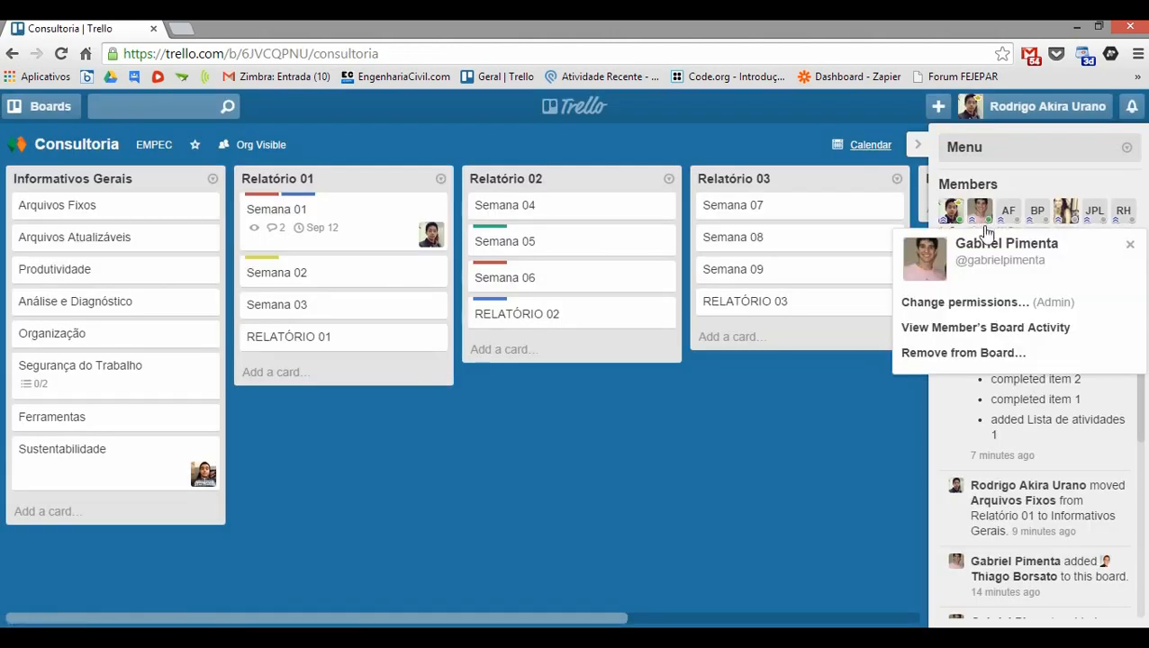
{"action": "left_click", "coordinate": [987, 304]}
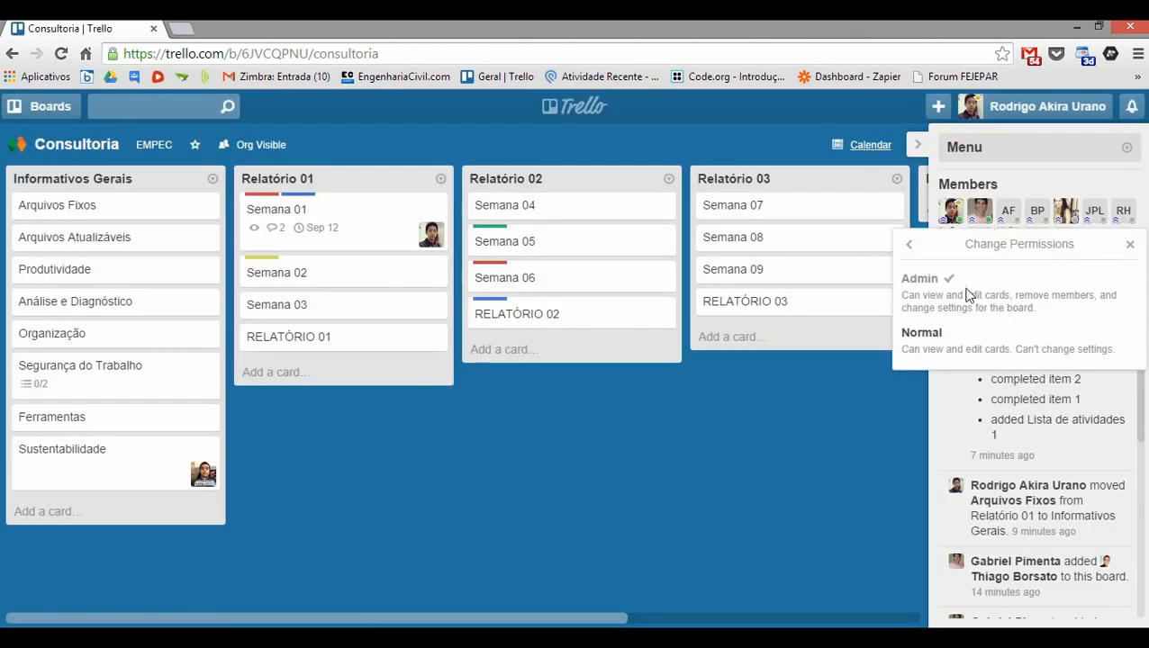
{"action": "left_click", "coordinate": [1132, 245]}
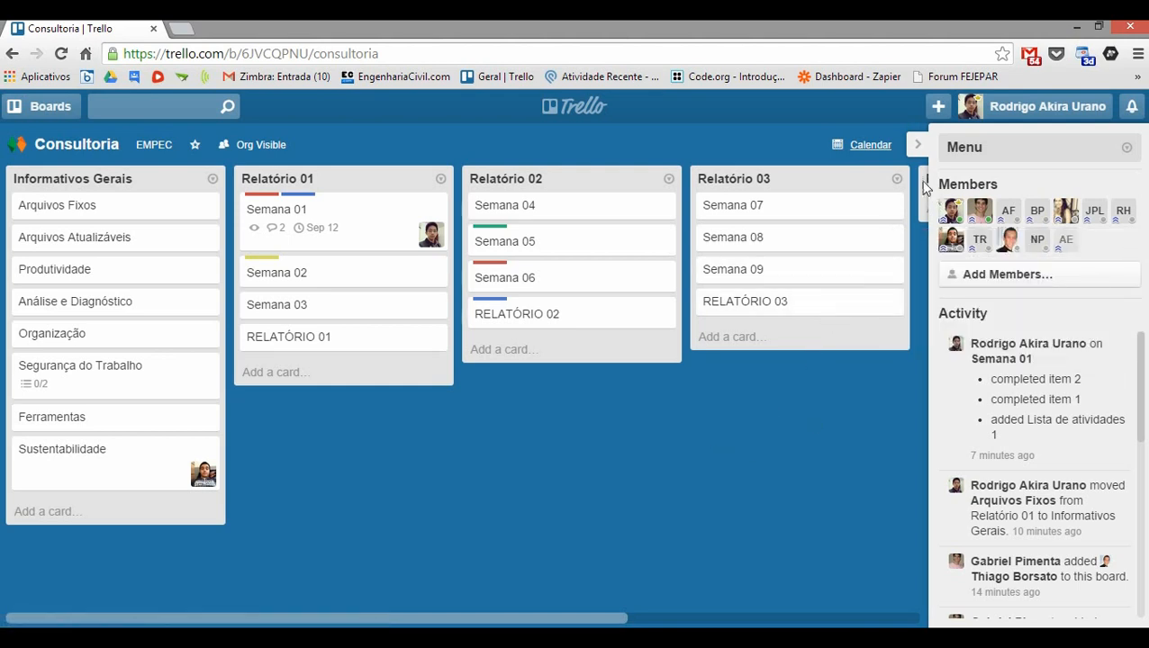
Hide the sidebar to look across the board's lists, and show it again to review the activity history
{"action": "left_click", "coordinate": [918, 144]}
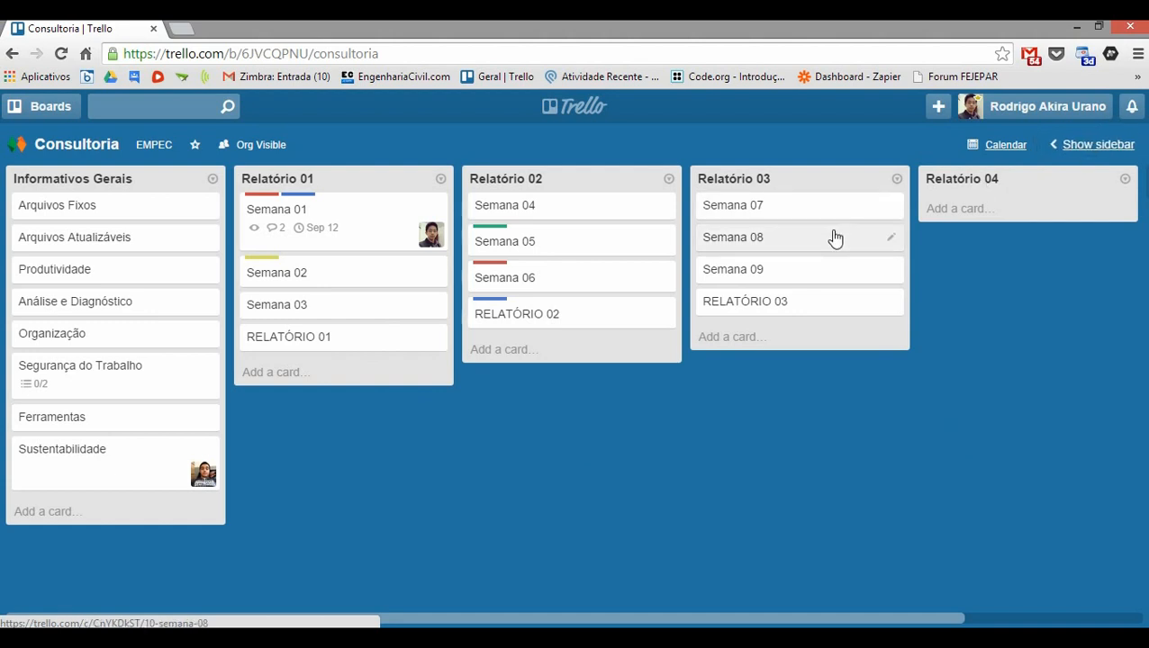
{"action": "left_click_drag", "start_coordinate": [872, 618], "coordinate": [336, 457]}
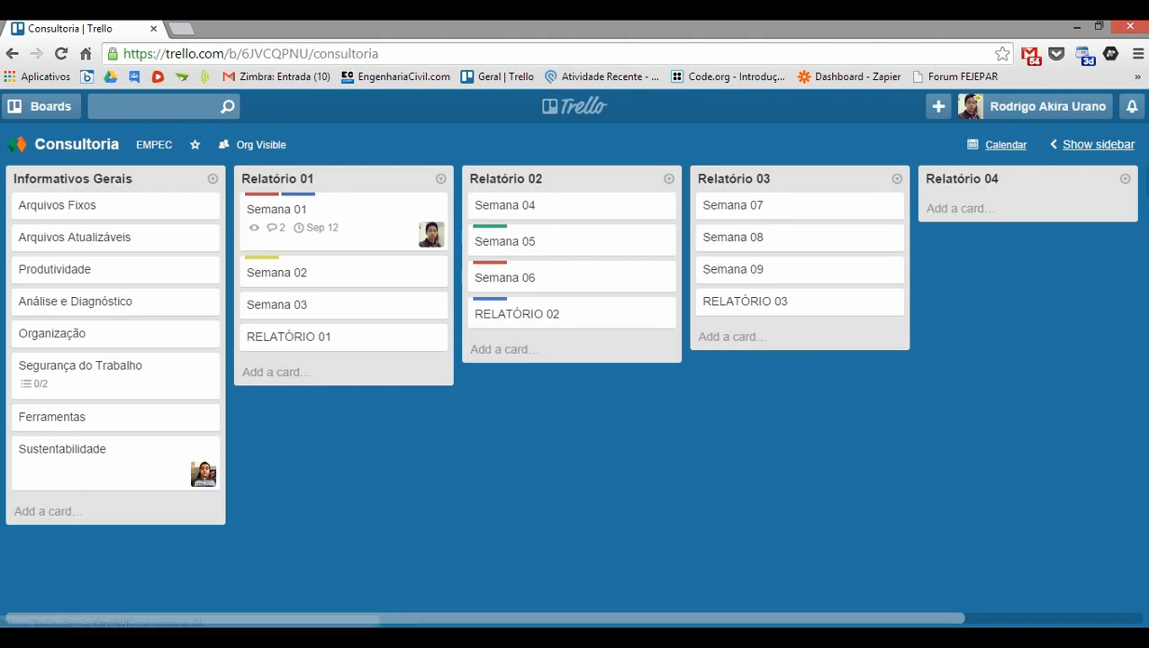
{"action": "left_click", "coordinate": [1116, 146]}
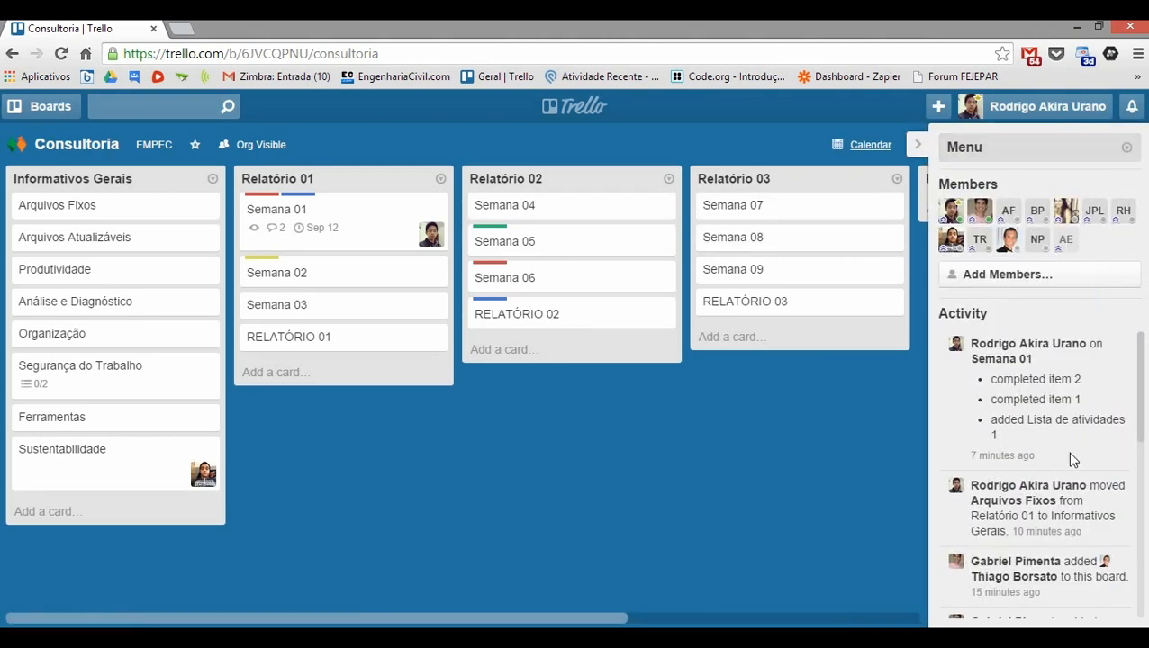
{"action": "scroll", "coordinate": [1066, 451], "scroll_direction": "down", "scroll_amount": 5}
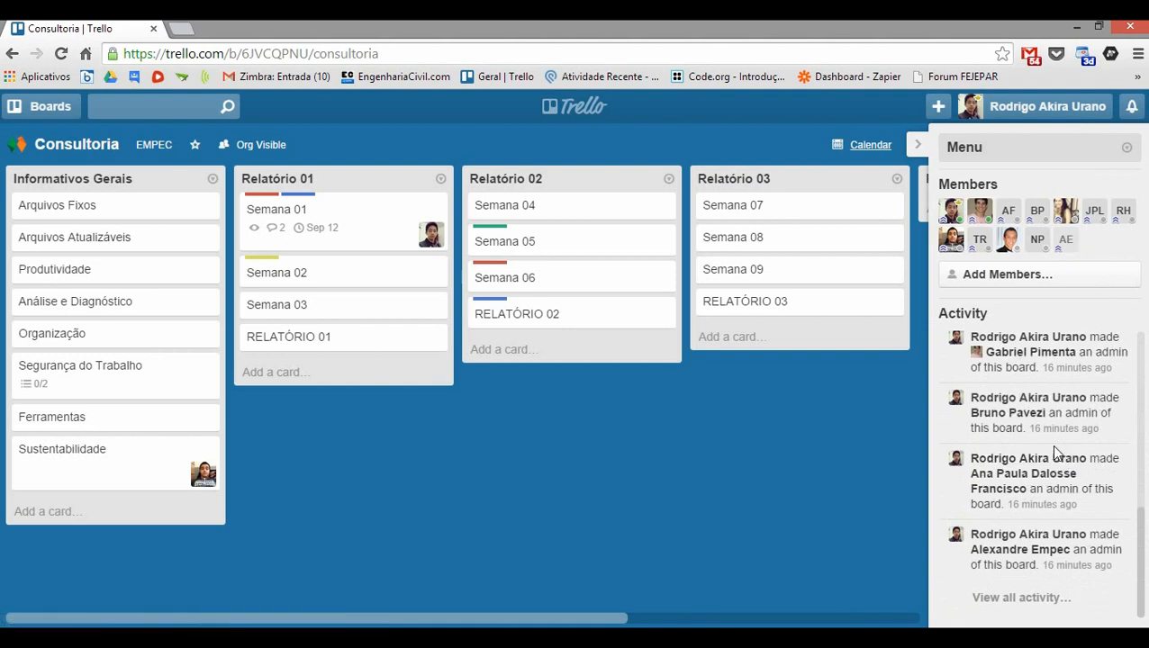
{"action": "scroll", "coordinate": [1050, 446], "scroll_direction": "up", "scroll_amount": 4}
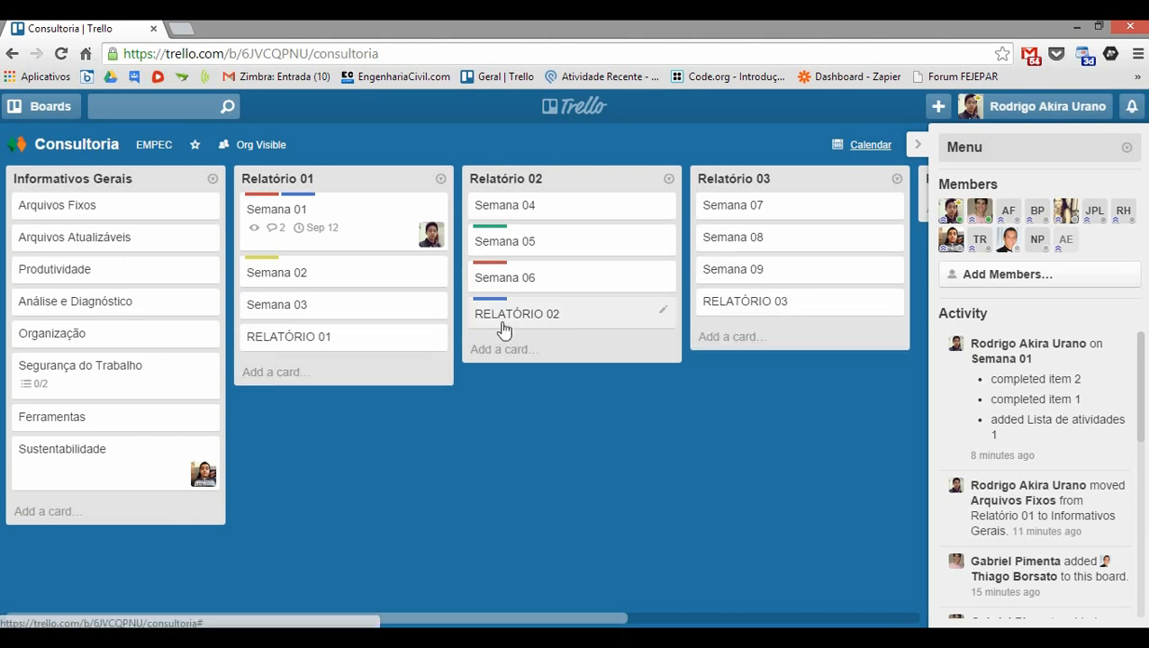
{"action": "left_click", "coordinate": [510, 612]}
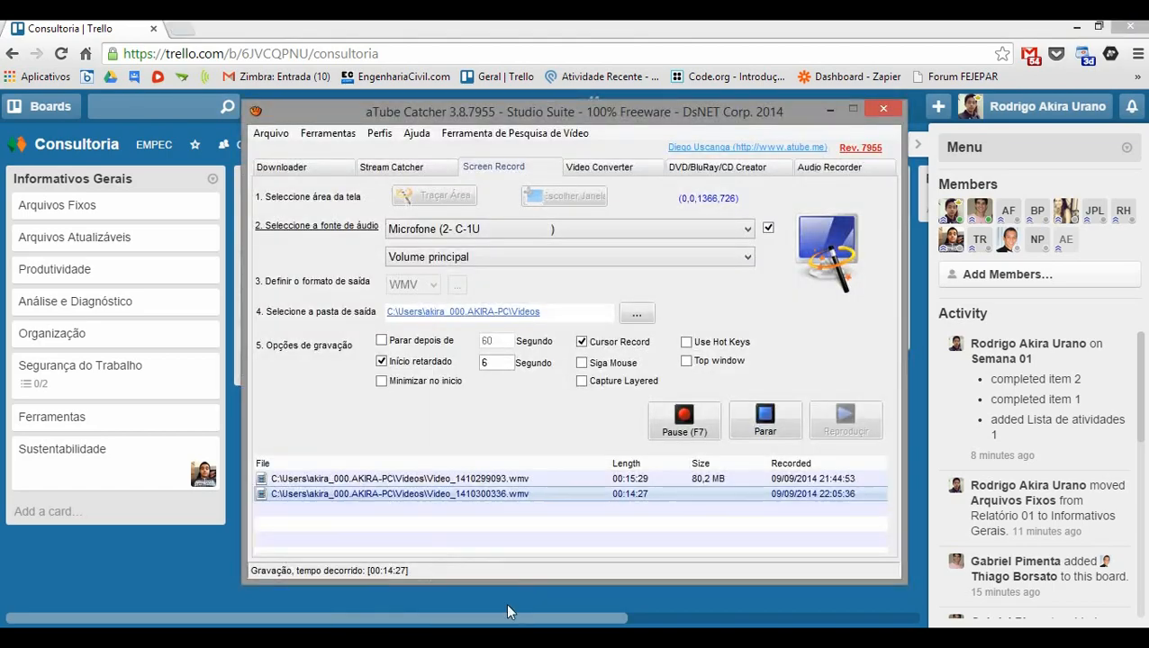